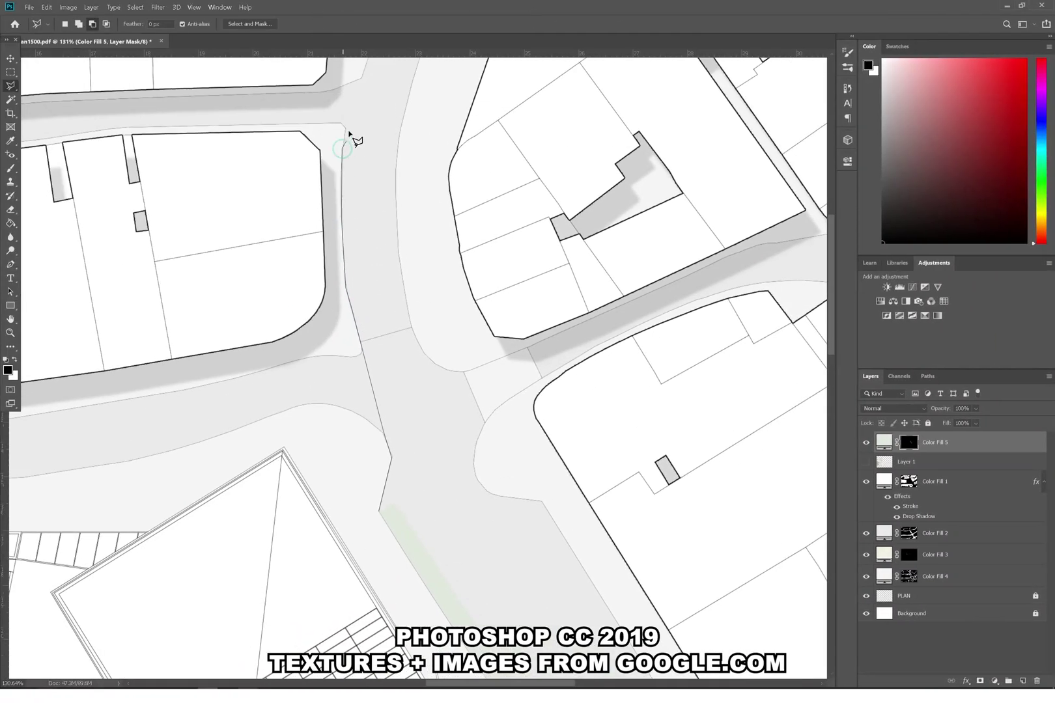
scroll(365, 169, up, 3)
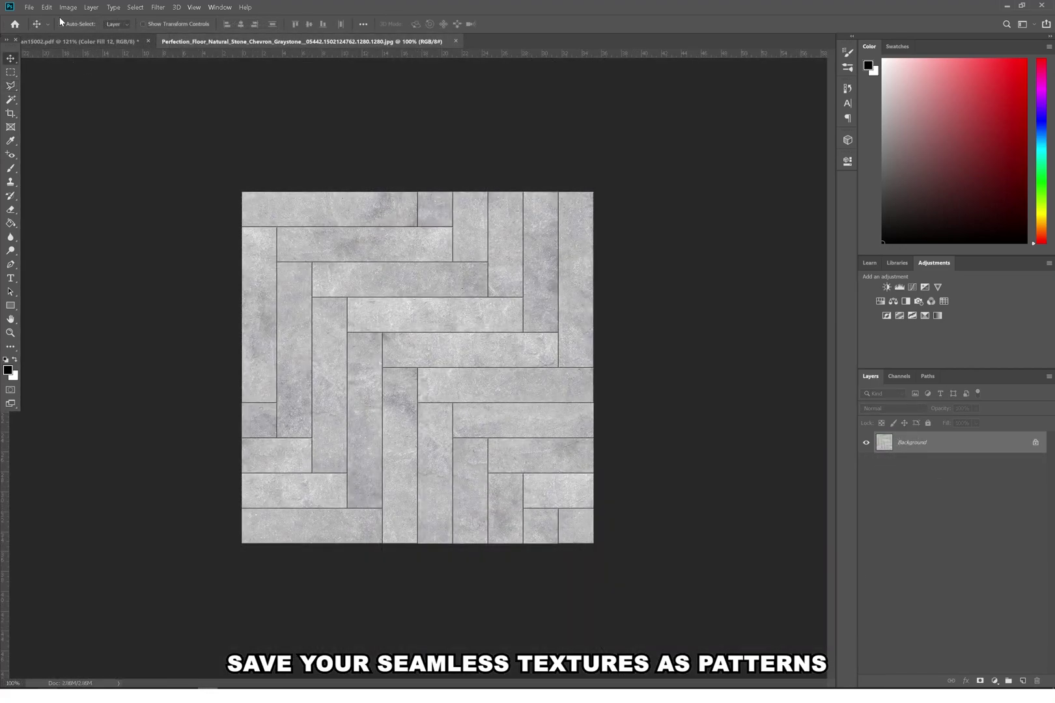
Define the grey stone chevron floor texture as a pattern, keeping its file name as the pattern name
click(47, 7)
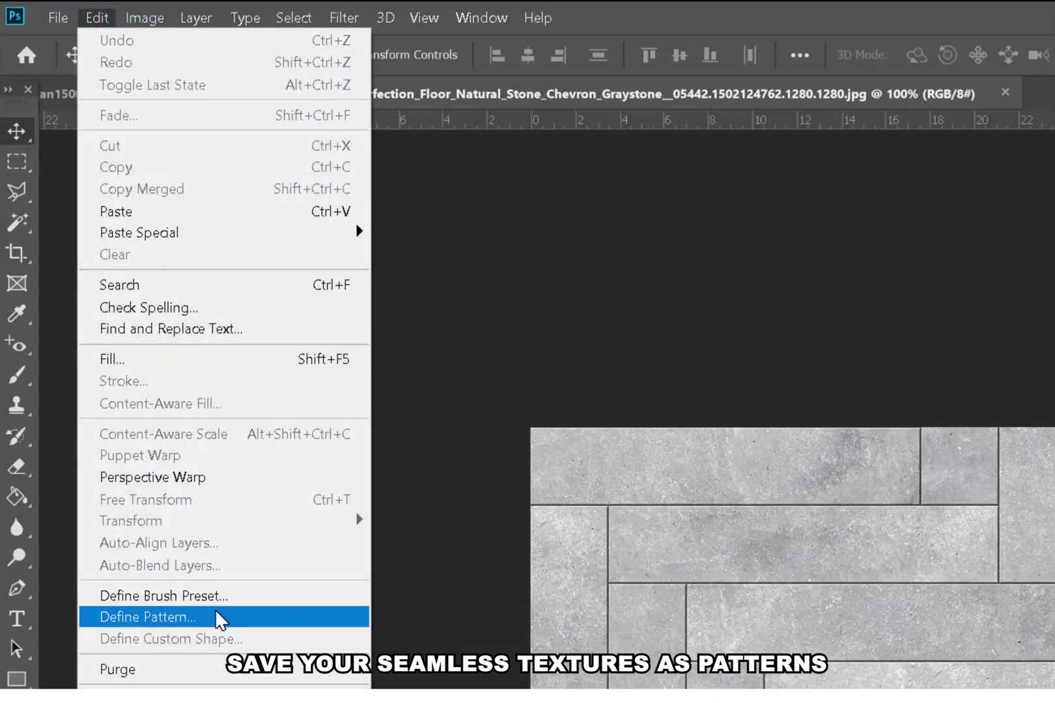
click(215, 617)
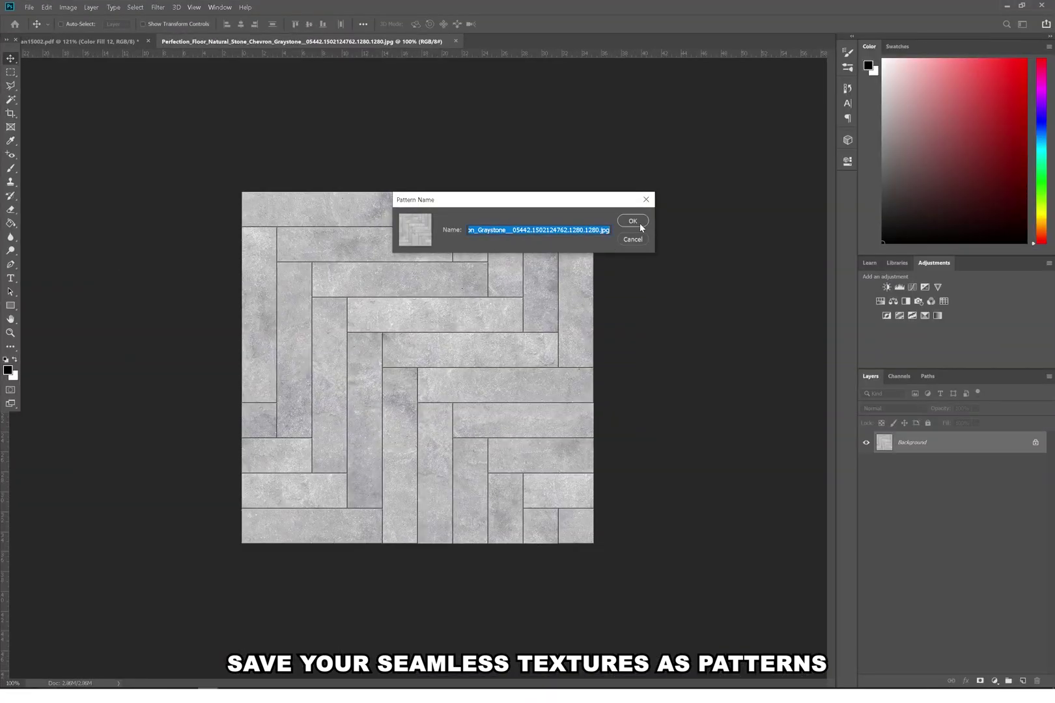
click(639, 225)
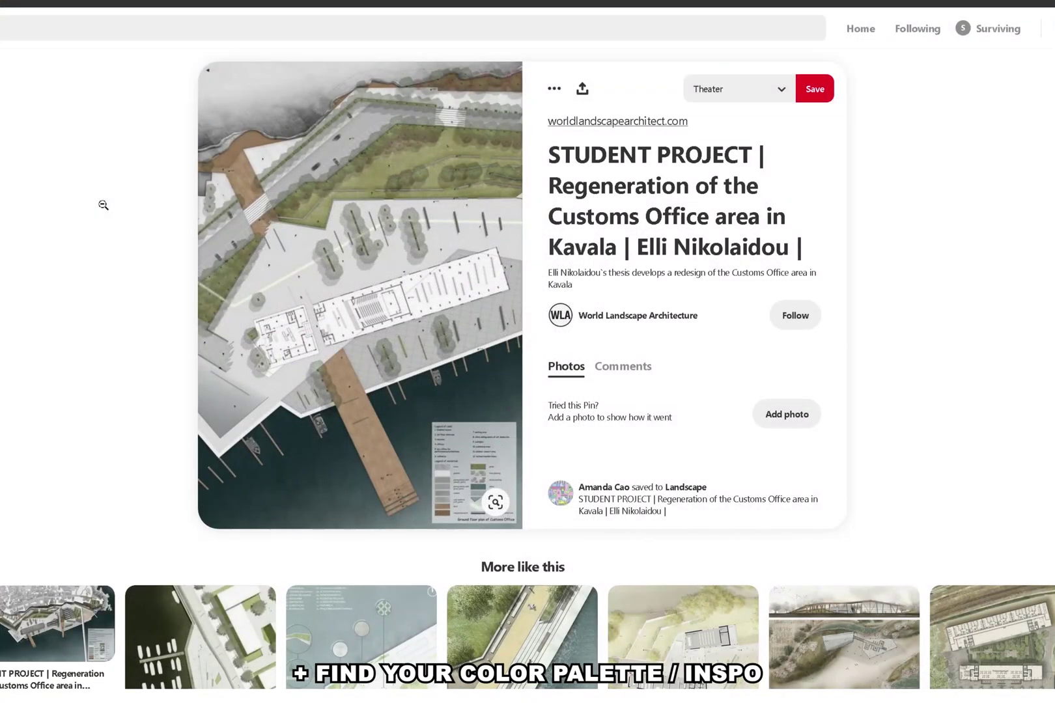
Switch to the web browser, look through the similar landscape plan pins and copy the Kavala Customs Office site plan image
scroll(103, 205, down, 7)
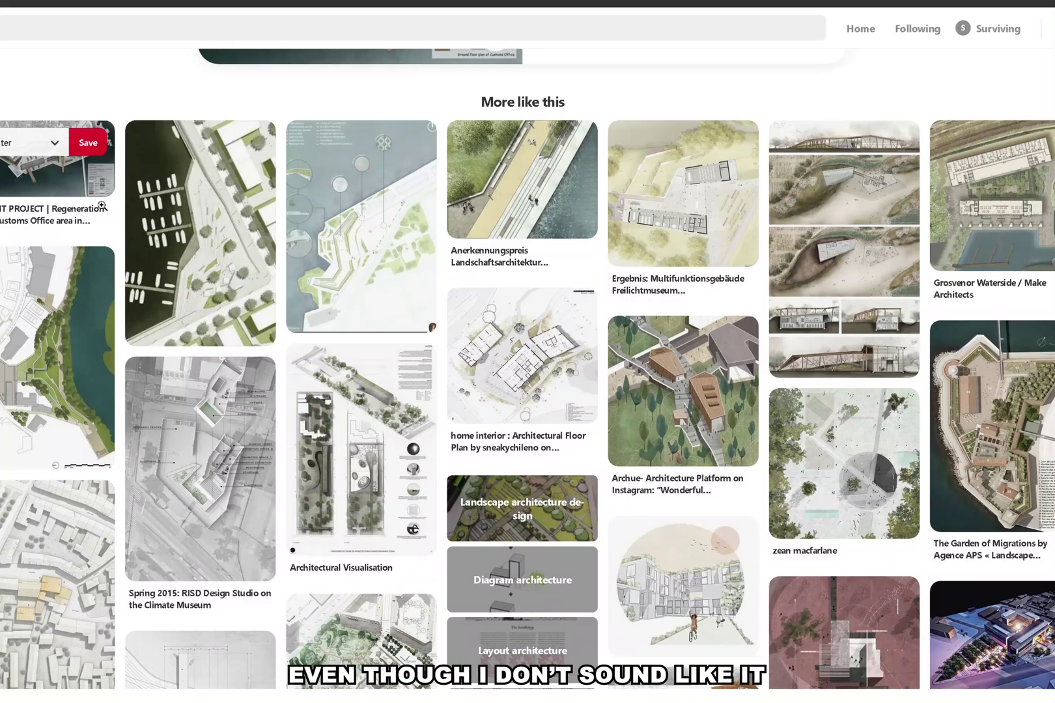
scroll(102, 205, up, 7)
right_click(313, 273)
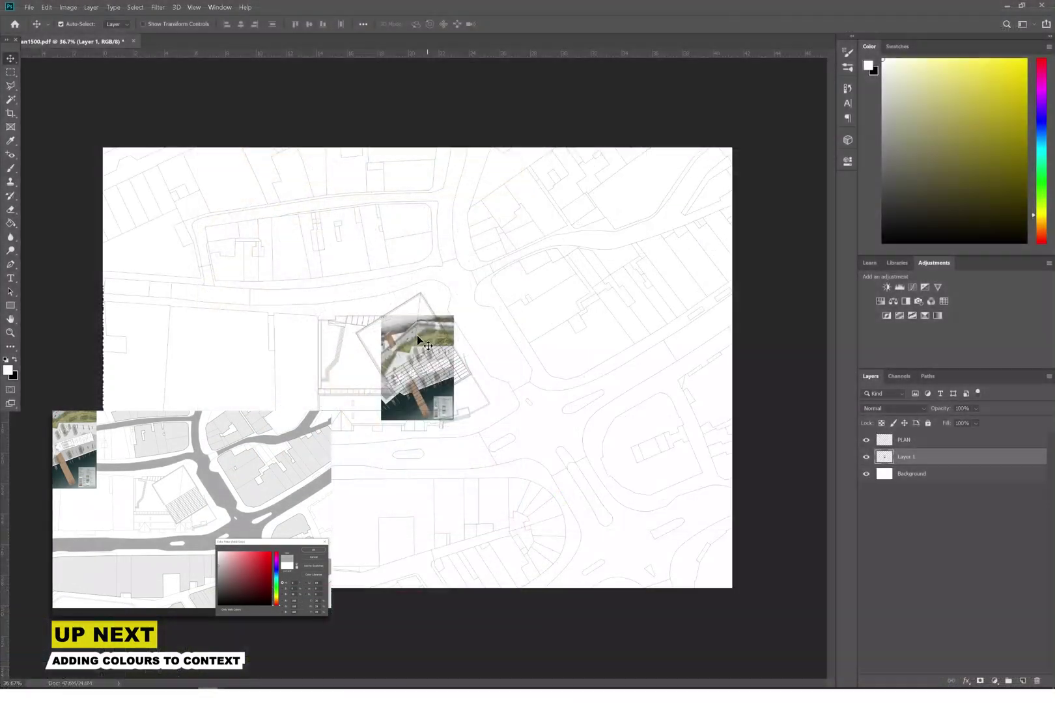
Move the pasted reference image to the upper-left corner of the plan and enlarge it
drag(416, 335, 165, 210)
drag(203, 294, 264, 381)
click(506, 23)
Place the reference image's layer above PLAN and rename it INSPO
drag(905, 457, 905, 435)
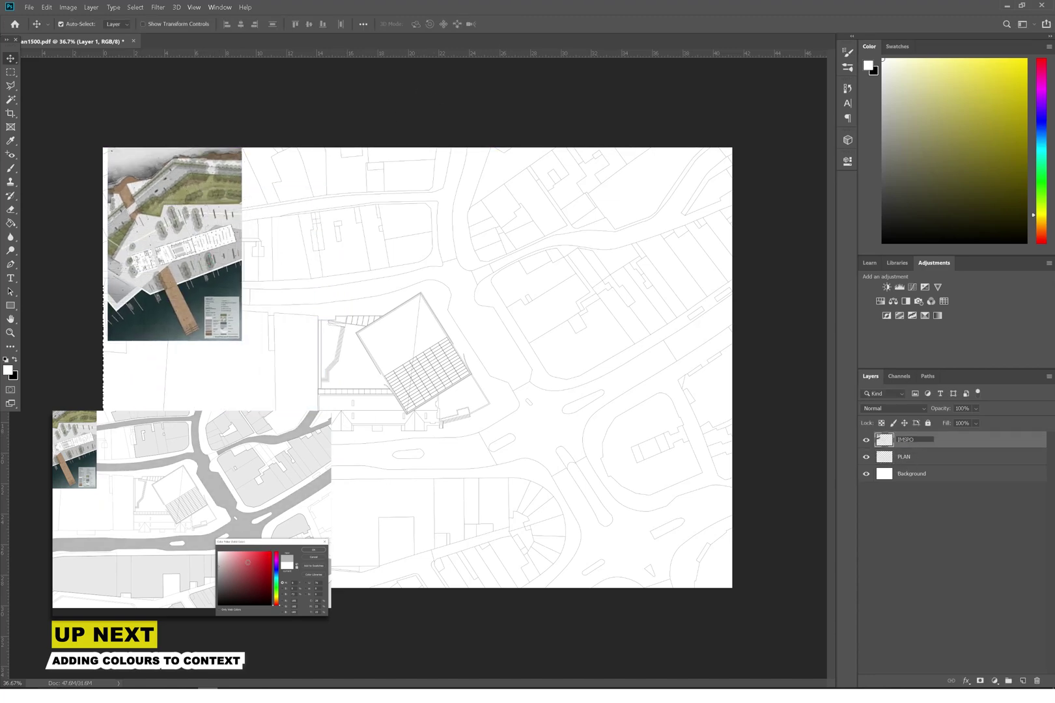
click(906, 514)
Lock the PLAN and Background layers
click(906, 456)
key(ctrl+/)
click(906, 473)
key(ctrl+/)
click(904, 515)
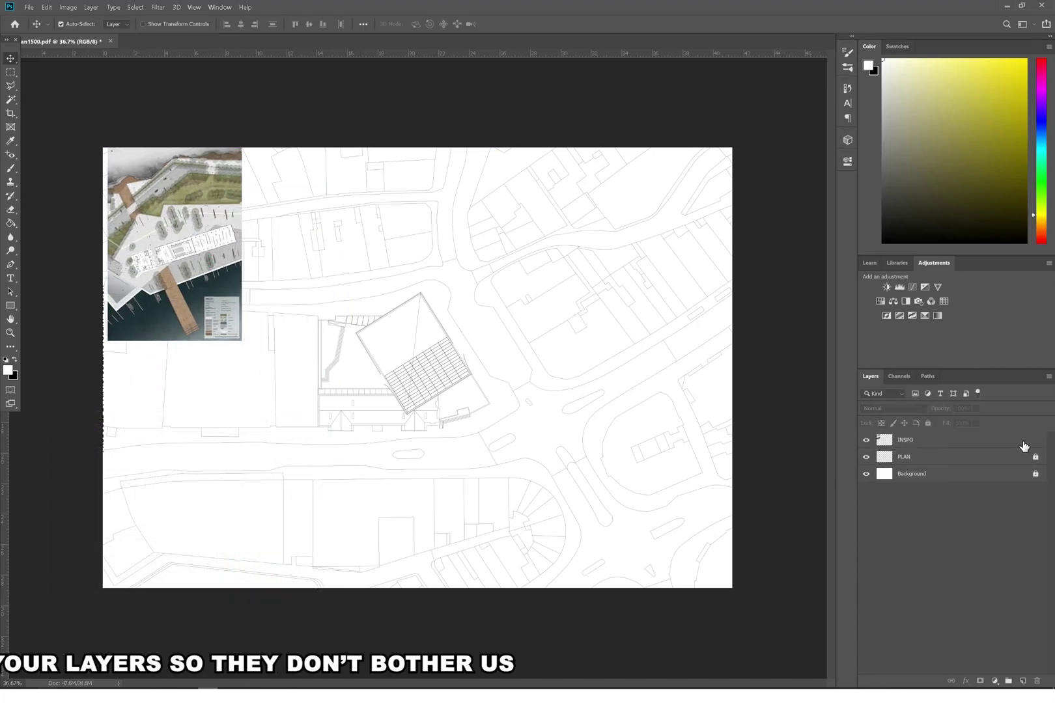
Use the Magic Wand on the PLAN layer to add the building parcels of the large southern block to the selection
click(426, 378)
click(10, 99)
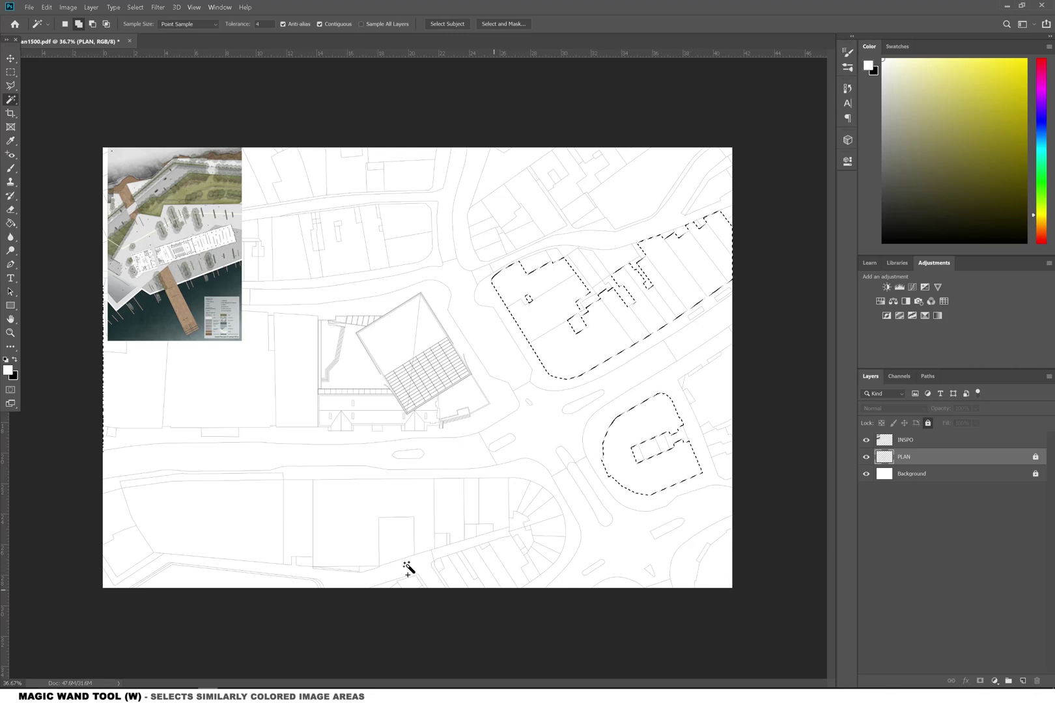
click(143, 540)
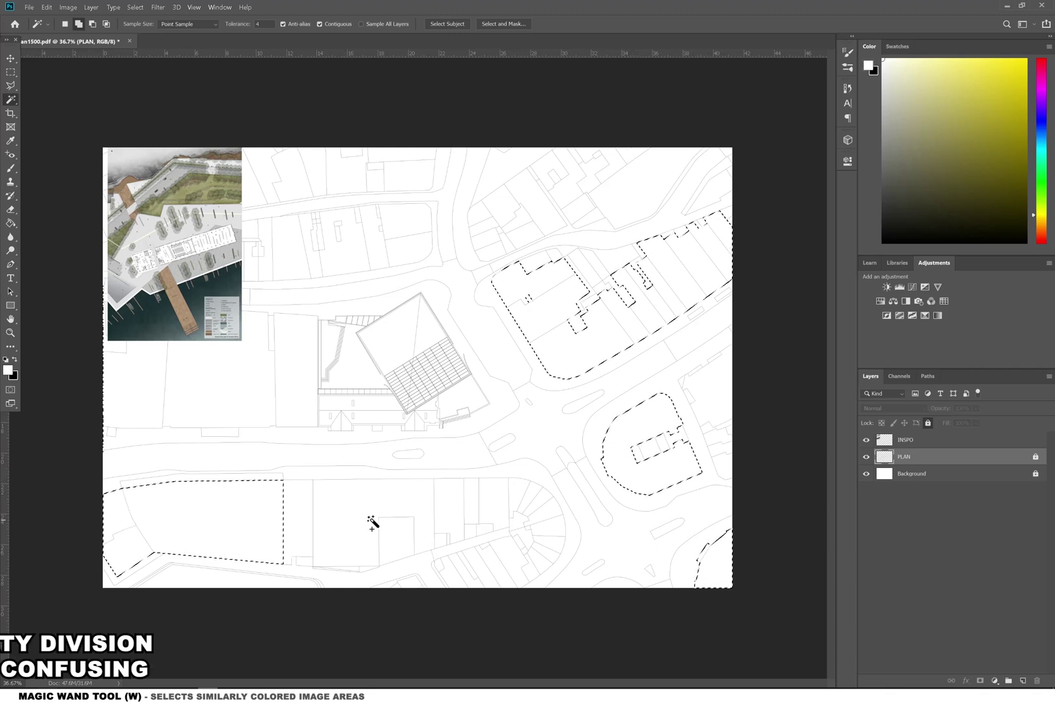
click(370, 523)
click(530, 500)
click(549, 513)
Add the diagonal row of narrow parcels at the plan's southern edge to the selection
scroll(550, 524, up, 8)
scroll(585, 579, down, 2)
click(550, 576)
click(513, 577)
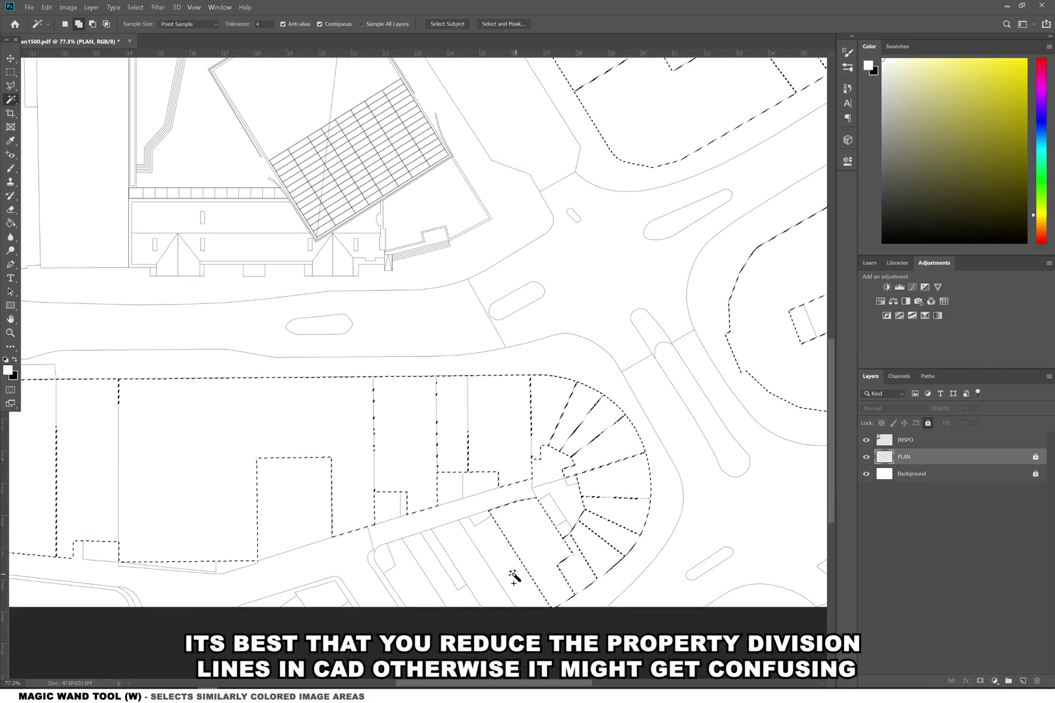
click(476, 570)
click(437, 566)
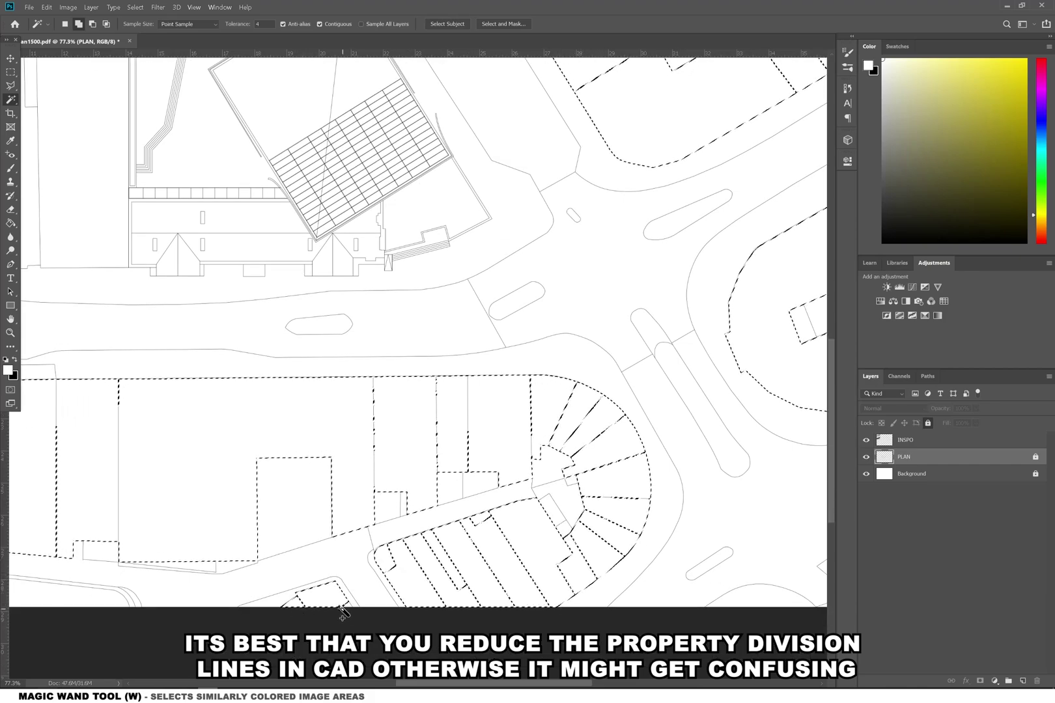
Add the building parcels of the northern block east of the vertical street to the selection
scroll(352, 589, down, 2)
scroll(354, 592, up, 2)
shift+click(600, 109)
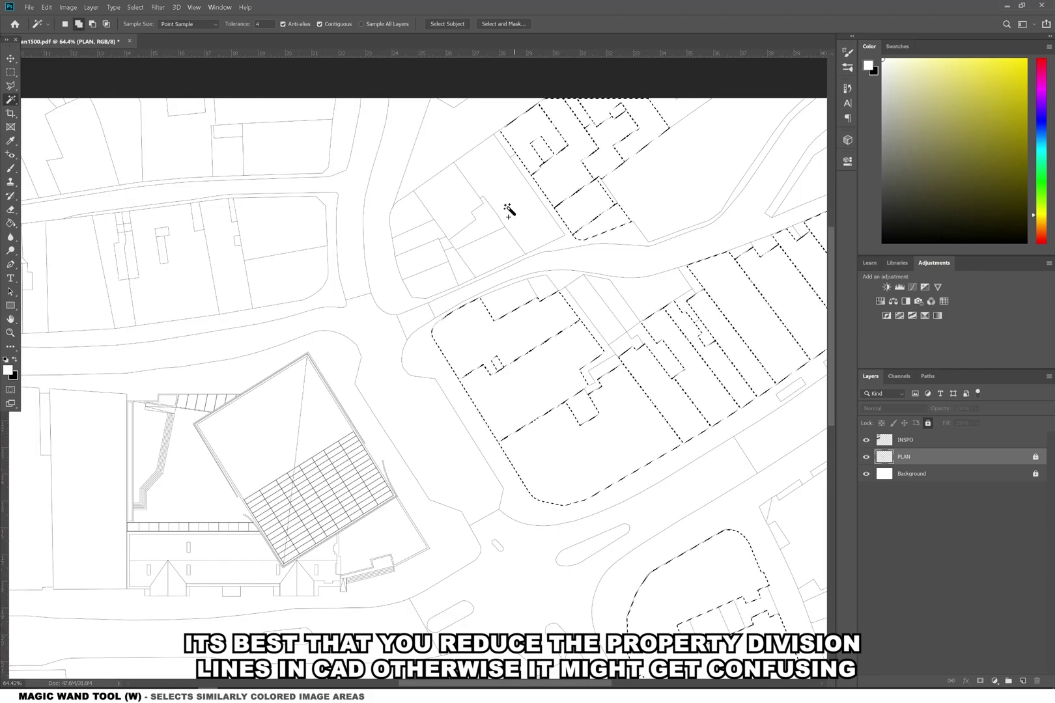
shift+click(455, 201)
click(474, 236)
click(422, 261)
click(417, 244)
click(412, 218)
scroll(432, 226, up, 1)
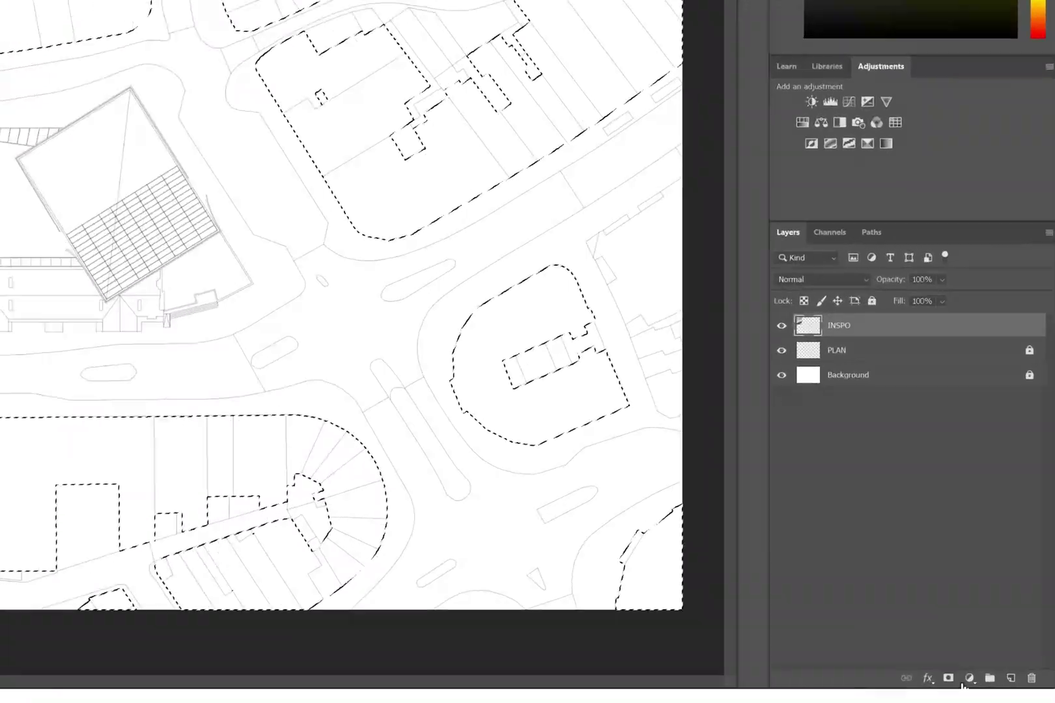
Add a Solid Color fill layer for the selected buildings in very light grey, RGB 245, 245, 245
click(994, 680)
click(975, 380)
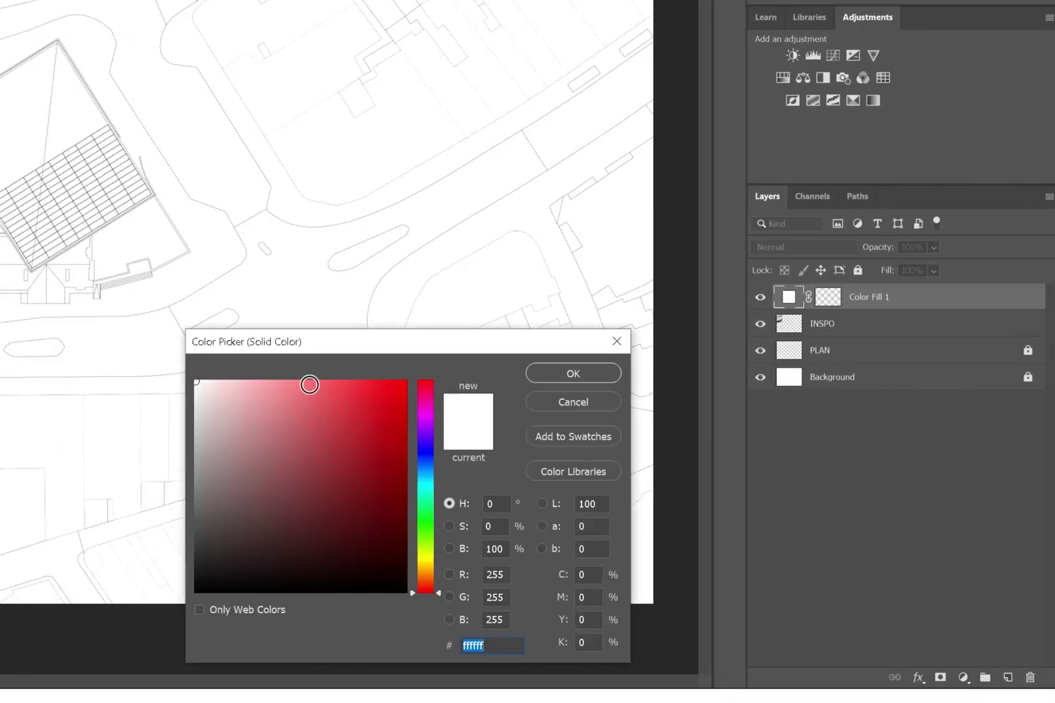
drag(198, 405, 179, 393)
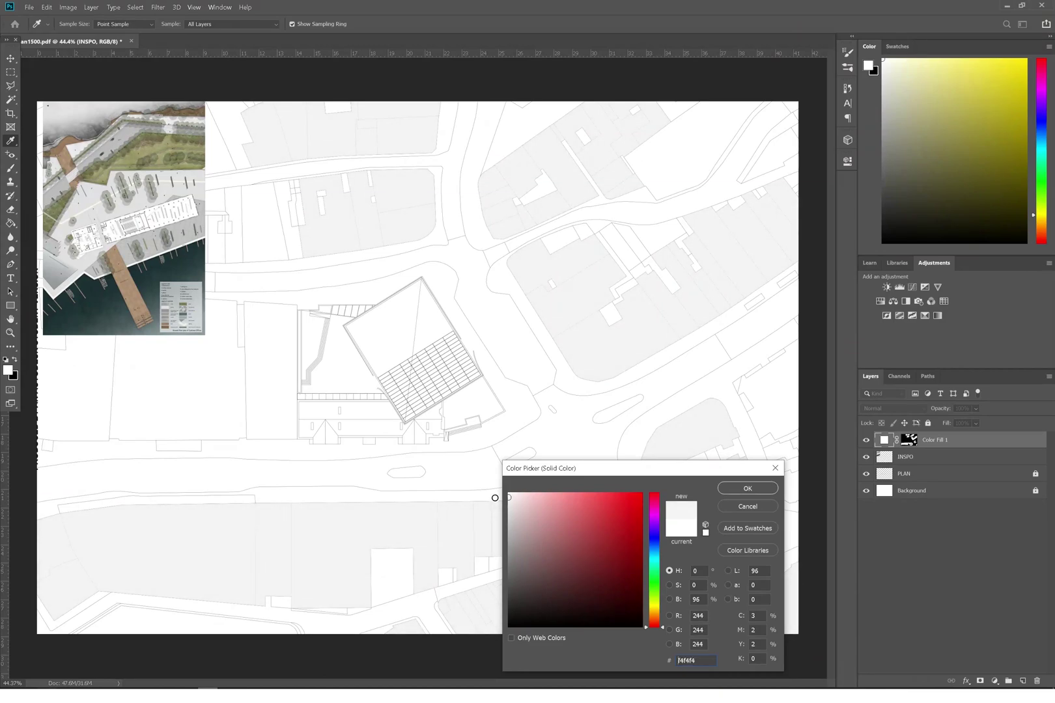
click(775, 490)
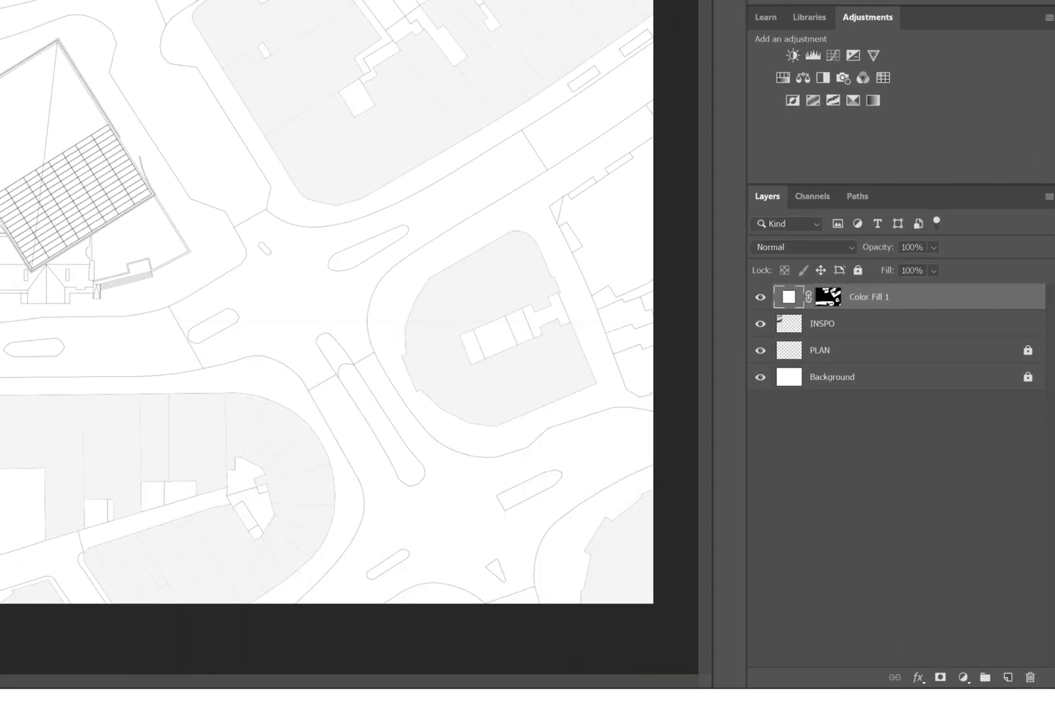
Add a 2 px black outside Stroke to the buildings' fill layer
click(966, 681)
click(975, 602)
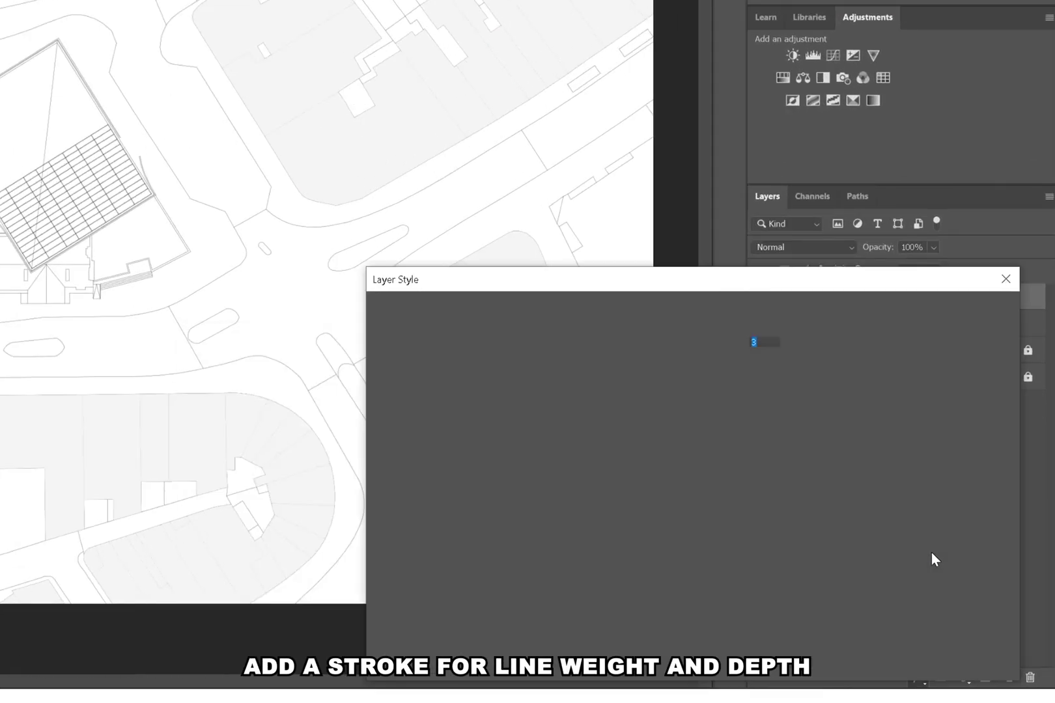
text(2)
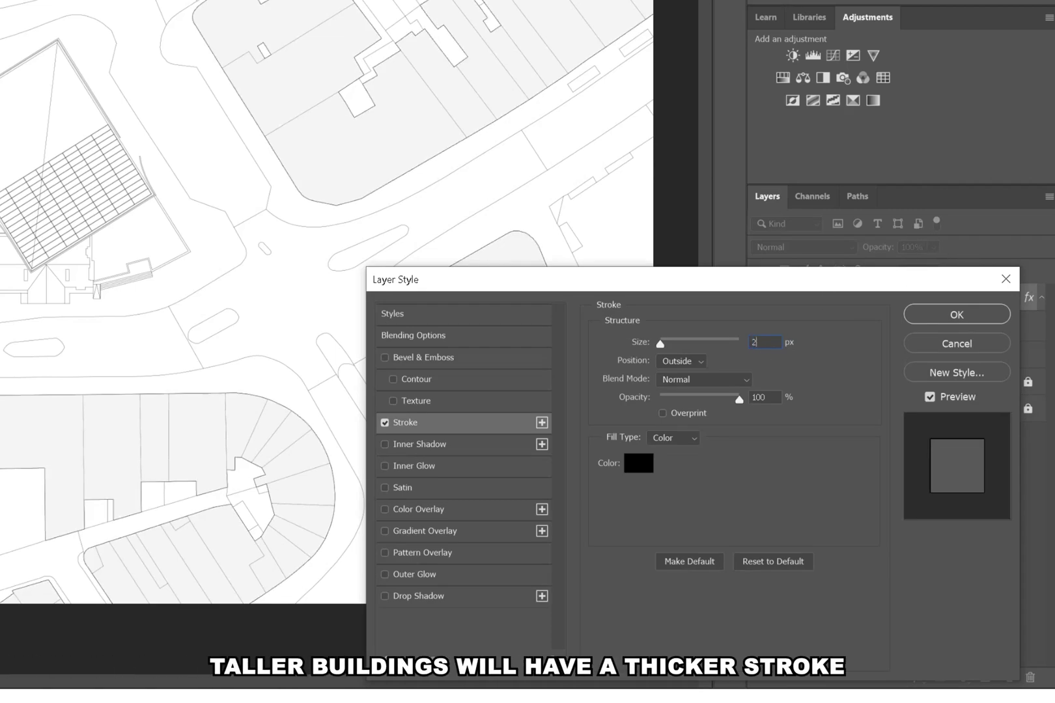
click(974, 315)
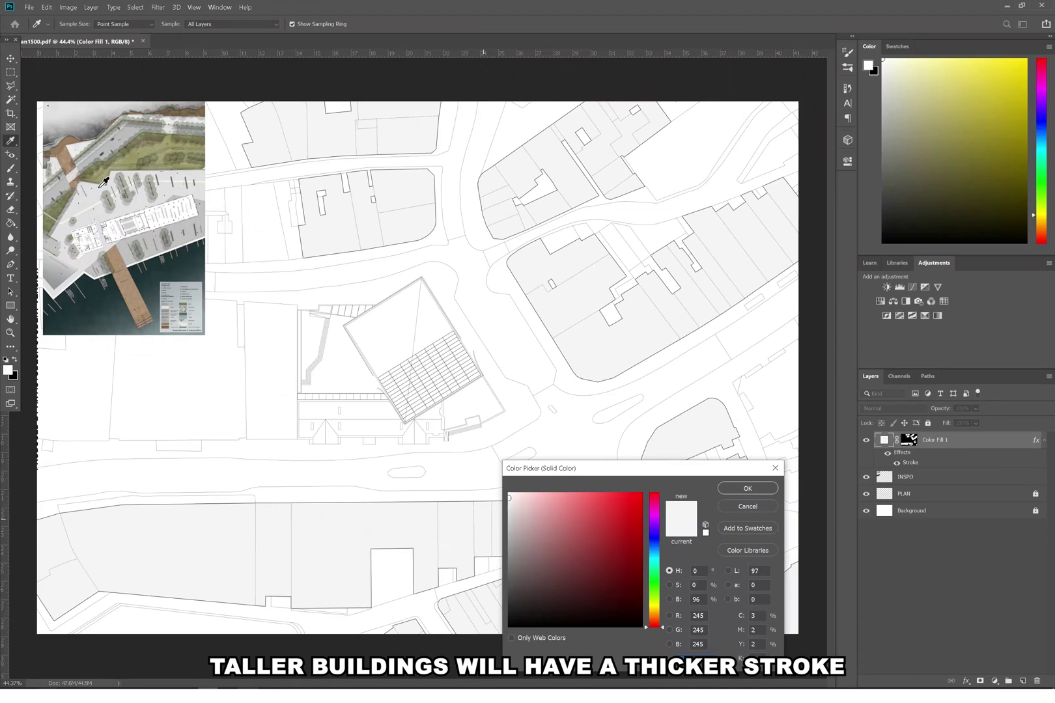
Recolor the buildings' fill to #e9e9ea by sampling the light grey paving in the reference image
click(81, 148)
click(80, 145)
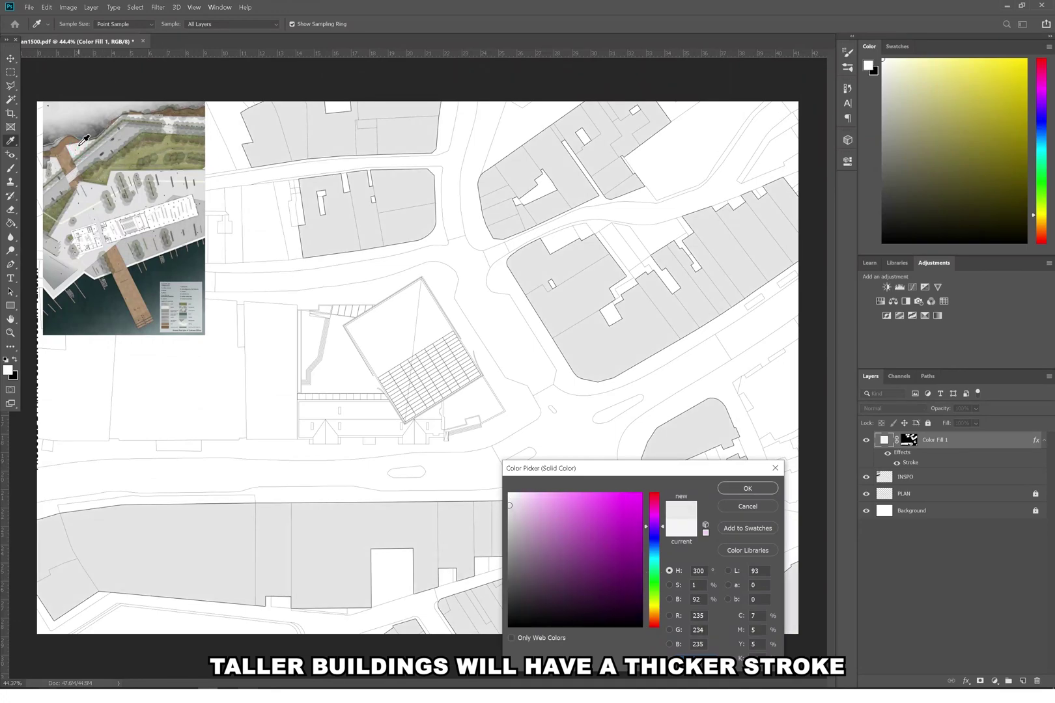
click(79, 145)
click(79, 145)
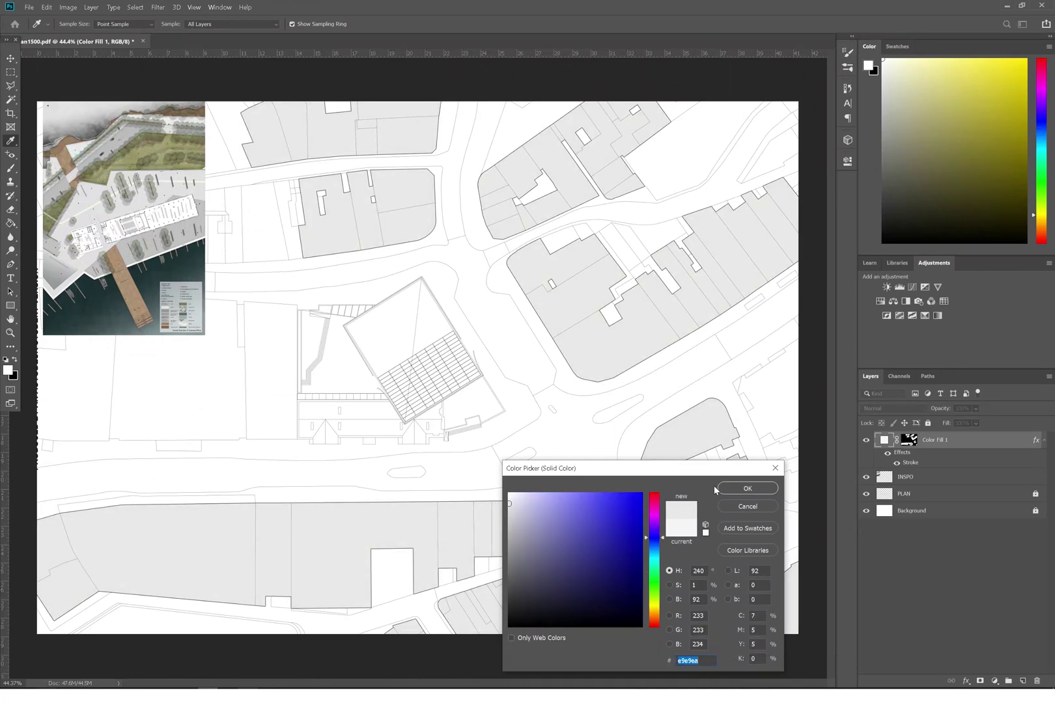
click(720, 489)
Select the roads on the PLAN layer with the Magic Wand, hiding INSPO while adding the western stretch and showing it again
click(903, 495)
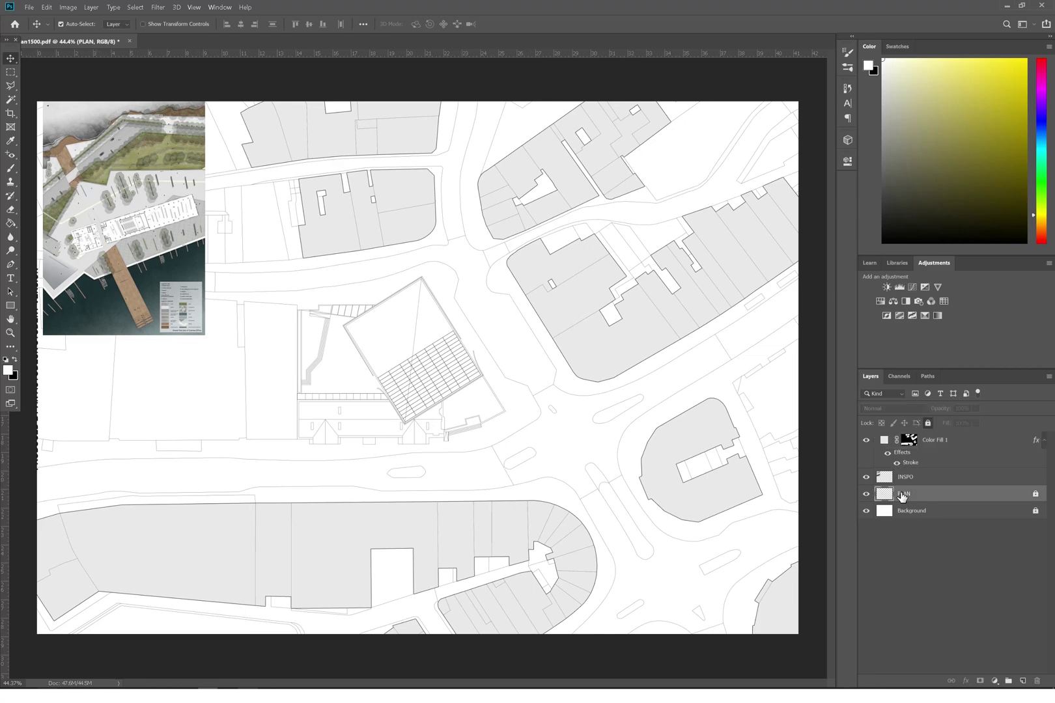
key(w)
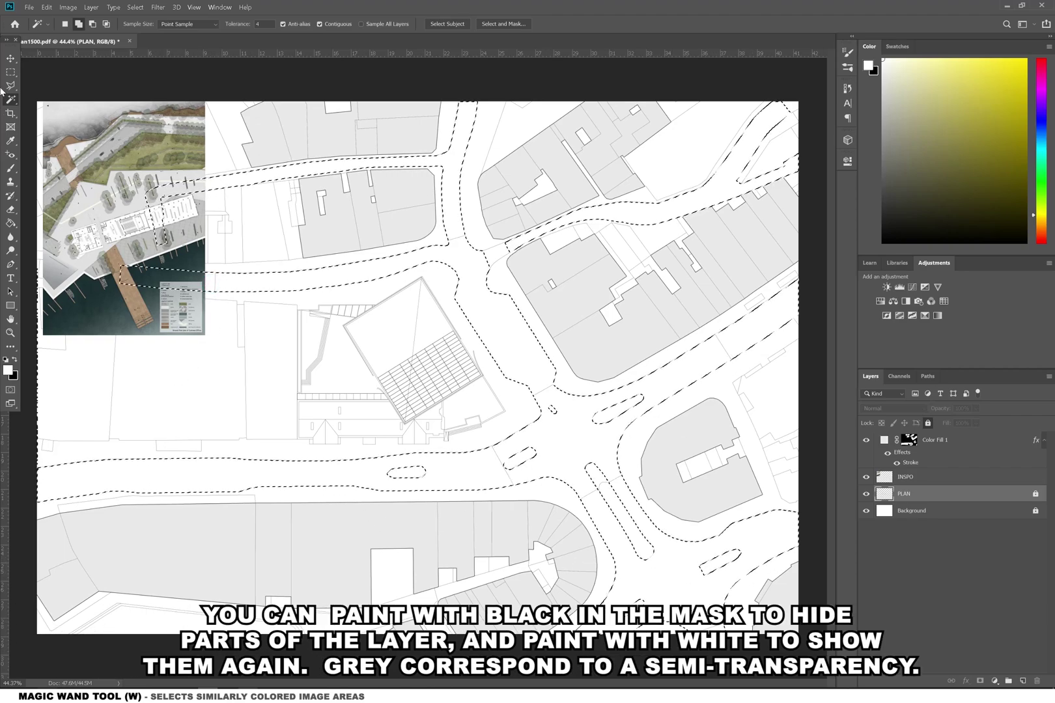
key(v)
click(865, 477)
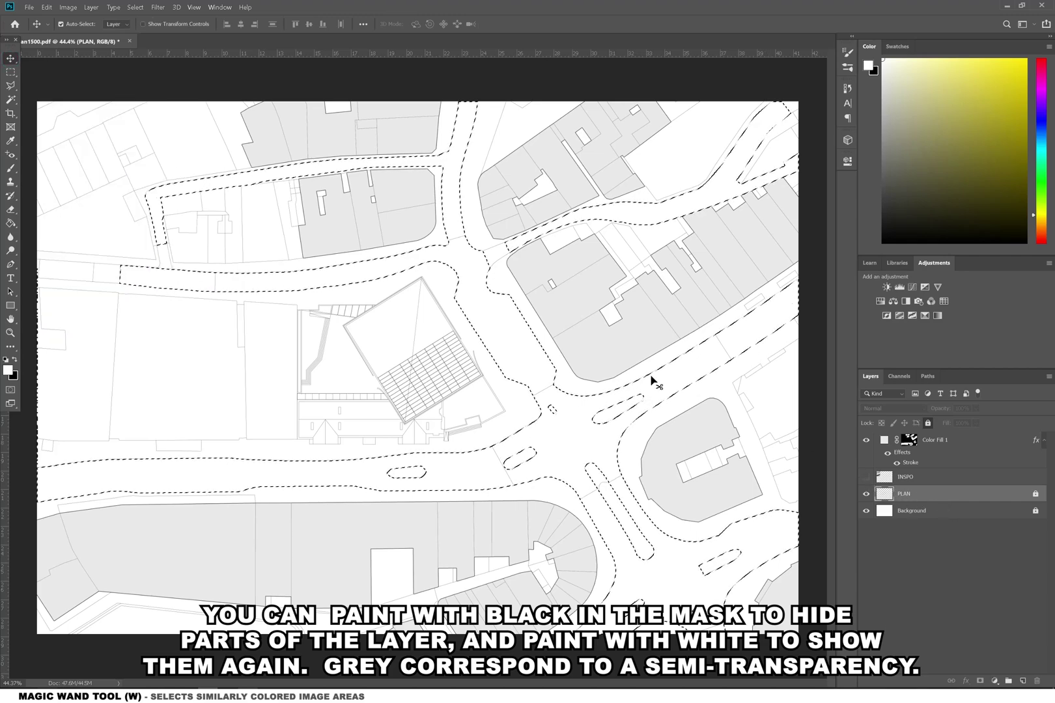
key(w)
click(110, 274)
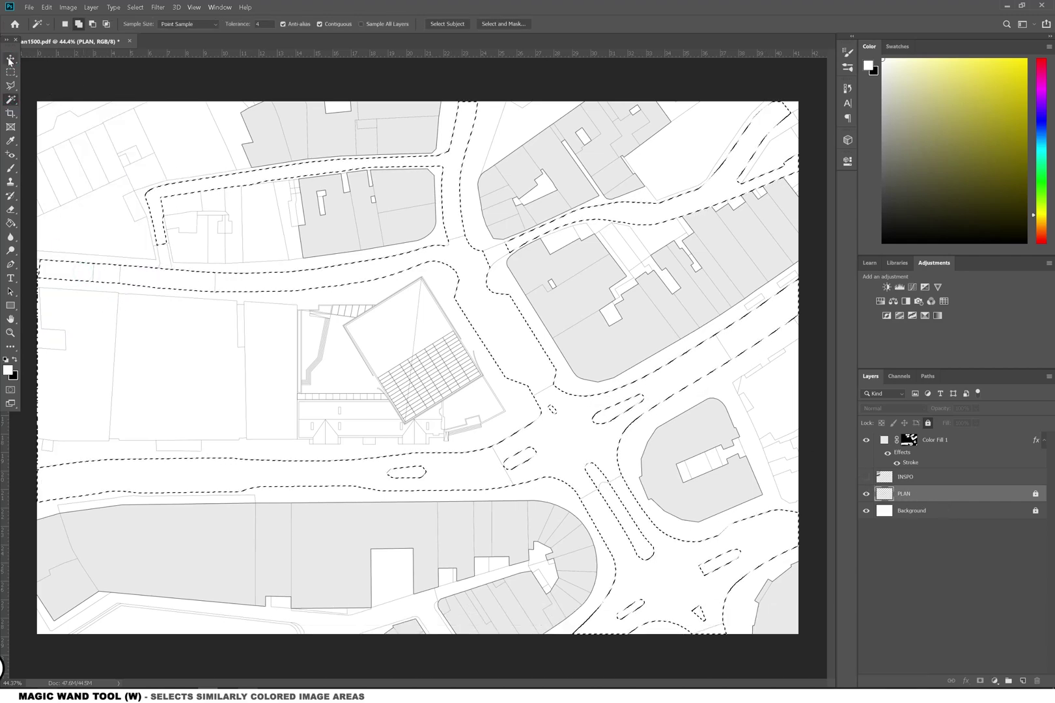
key(v)
click(865, 476)
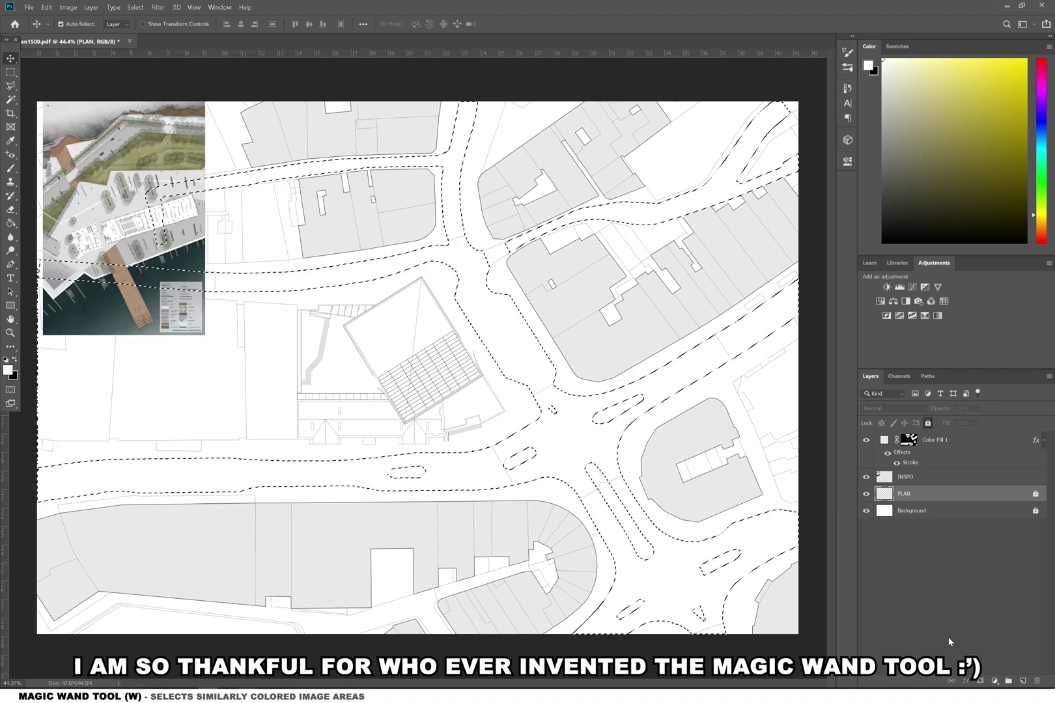
Add a Solid Color fill layer for the selected roads in light grey #e2e2e2, sampling from the reference image
click(994, 680)
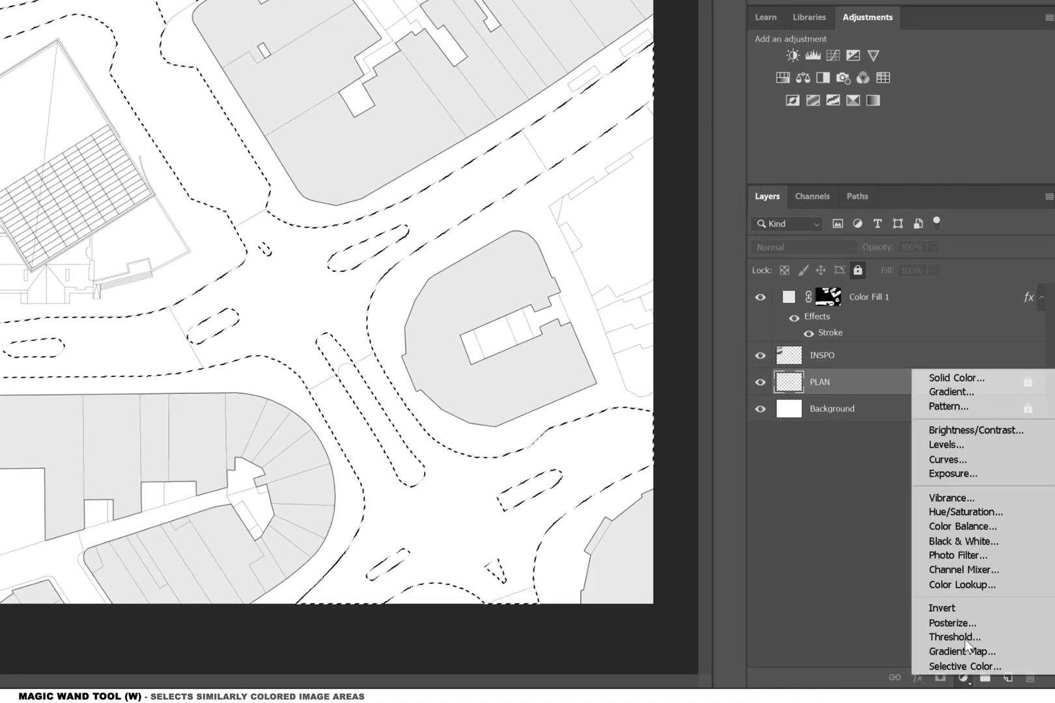
click(956, 377)
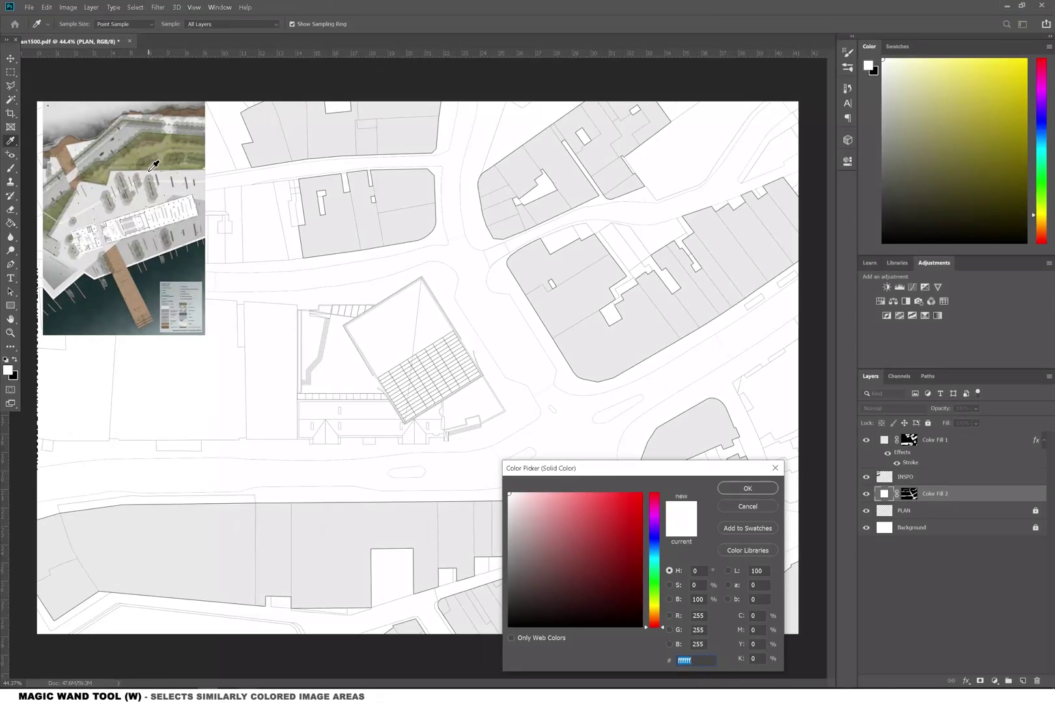
click(106, 147)
click(106, 147)
drag(523, 511, 505, 520)
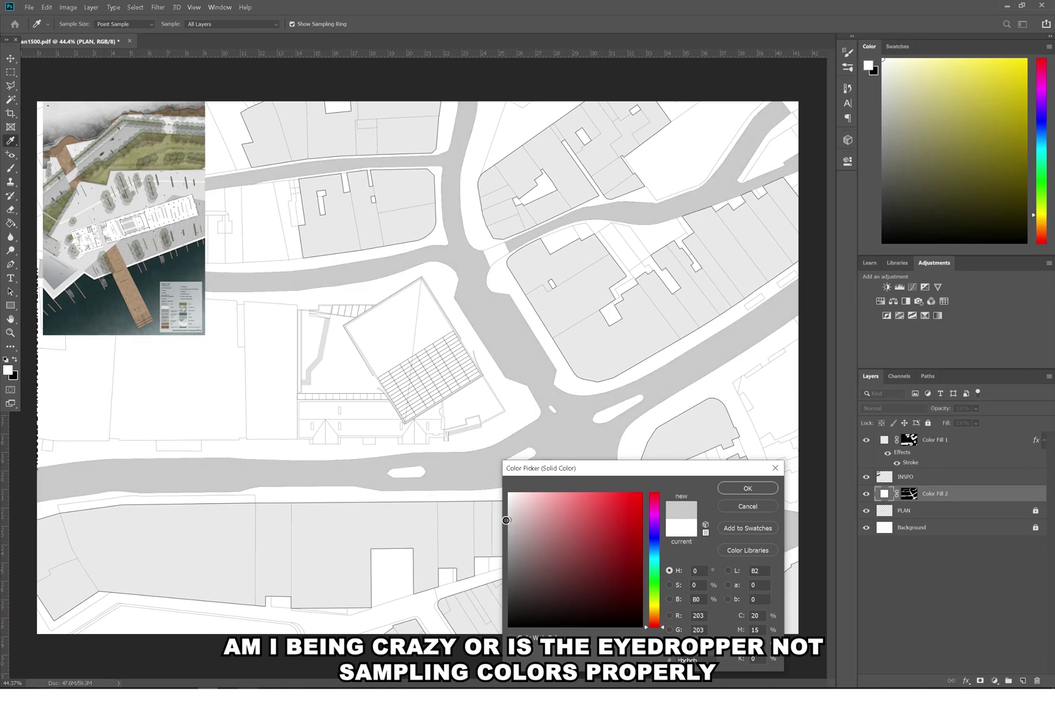
click(89, 258)
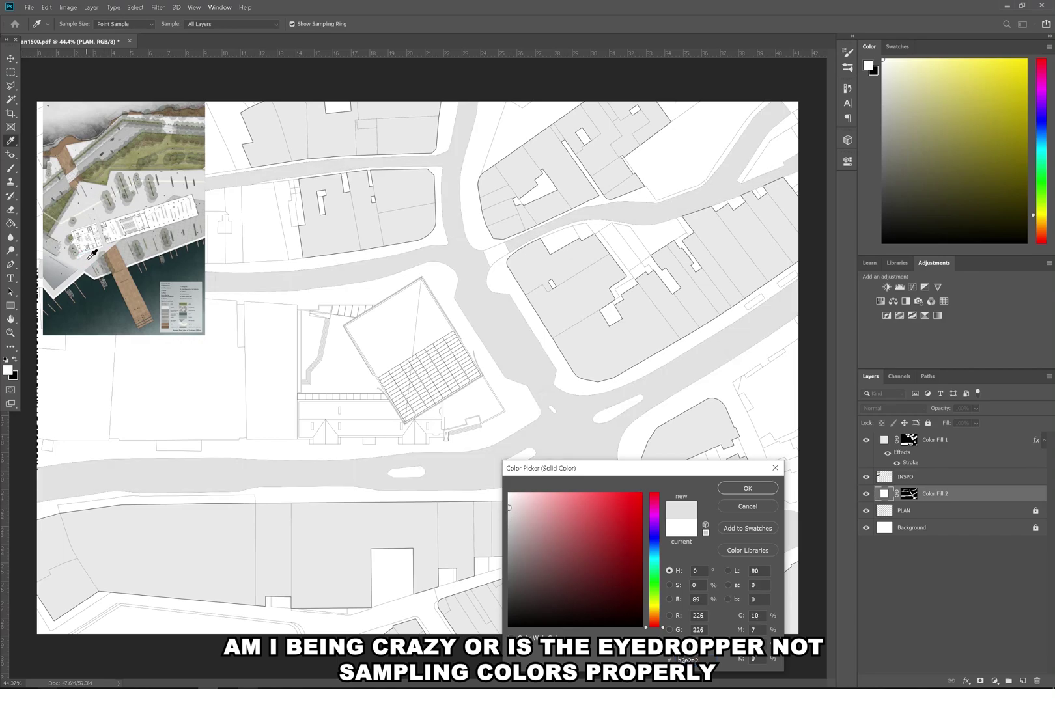
click(723, 488)
Recolor the roads' fill to grey RGB 188, 188, 188 by sampling the asphalt road in the reference image
scroll(121, 103, up, 8)
scroll(398, 238, down, 4)
scroll(396, 277, up, 2)
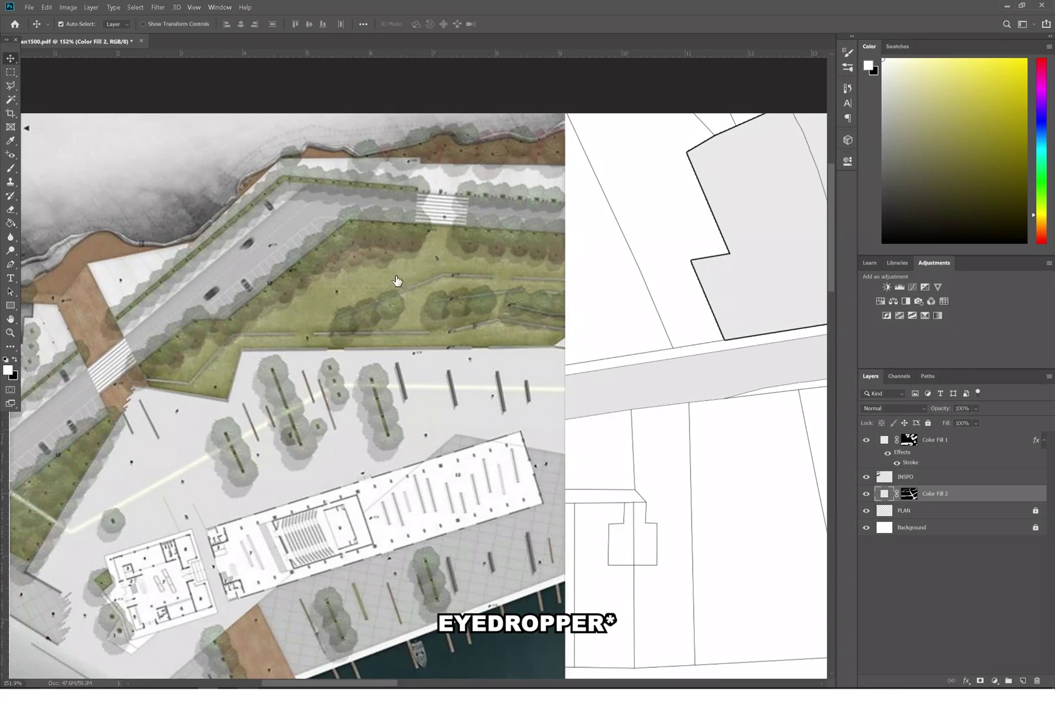
click(246, 264)
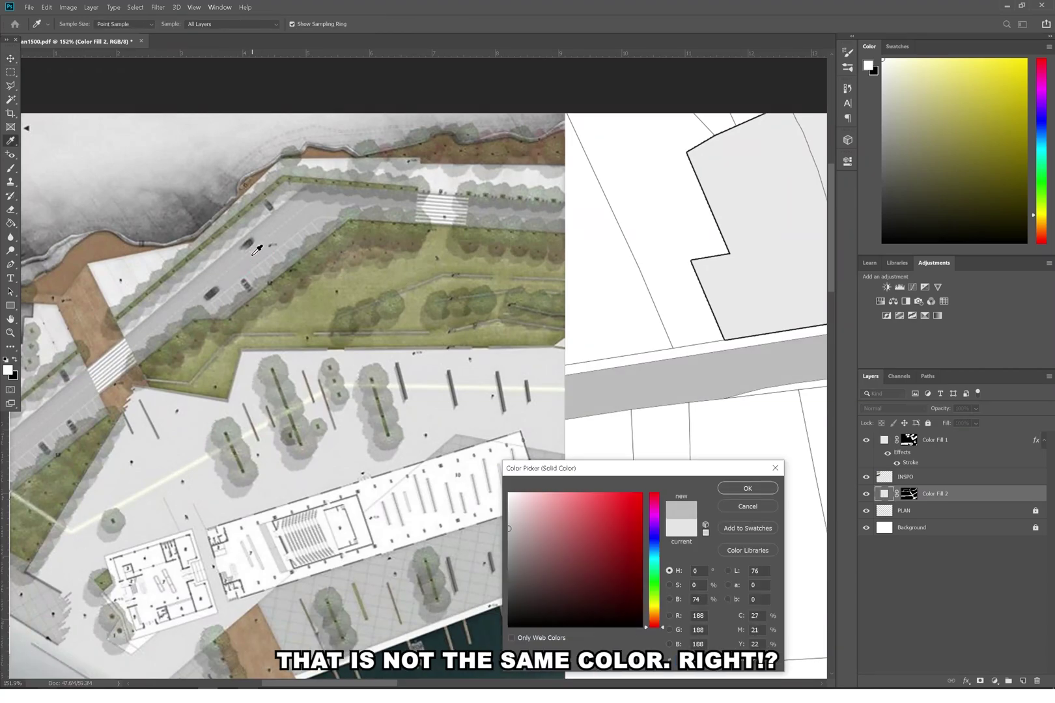
click(769, 397)
Shift the INSPO reference image up and to the left, partly beyond the canvas edge
drag(222, 211, 179, 302)
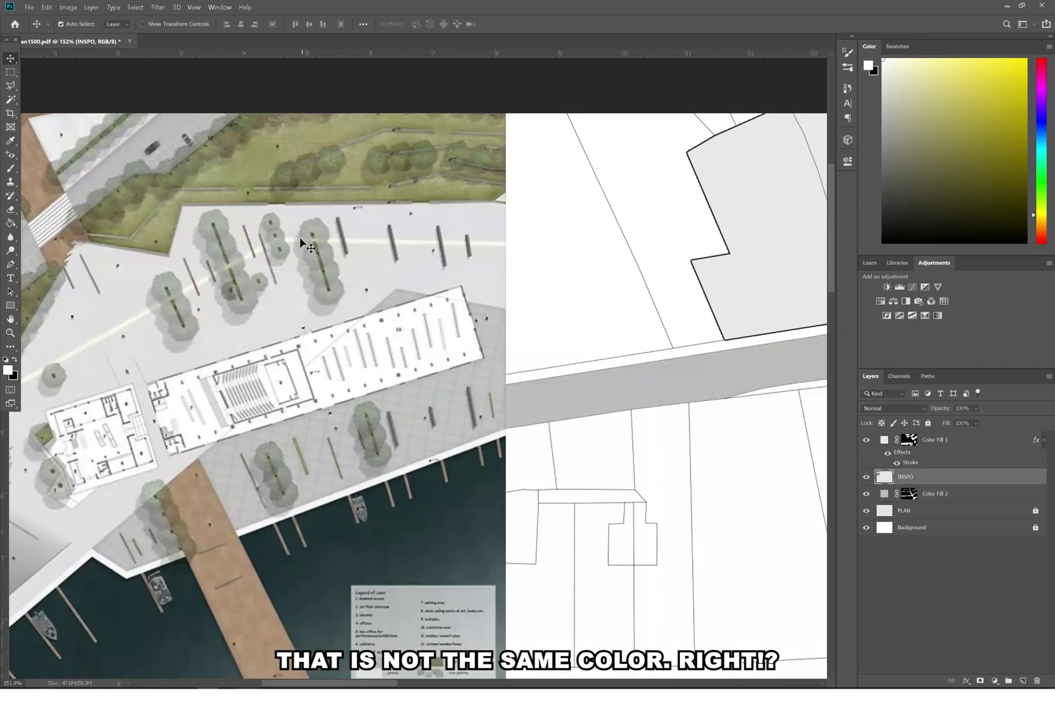
scroll(306, 235, down, 5)
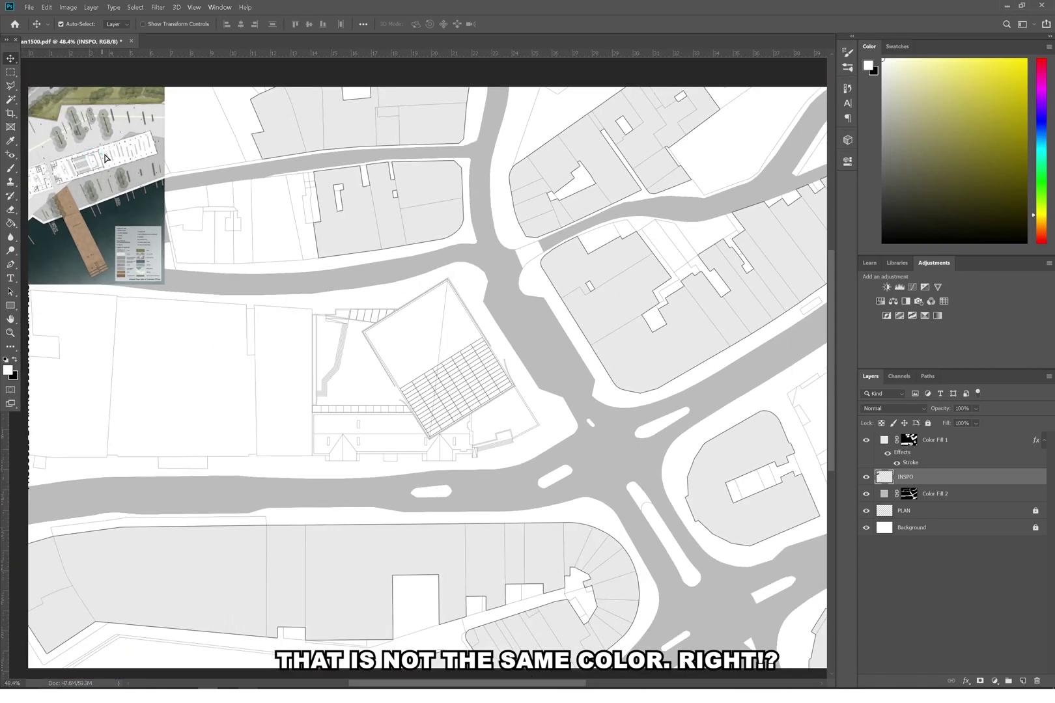
Move the INSPO reference image fully back onto the canvas and Magic Wand select the narrow garden strip beside the central building on PLAN
drag(107, 157, 228, 290)
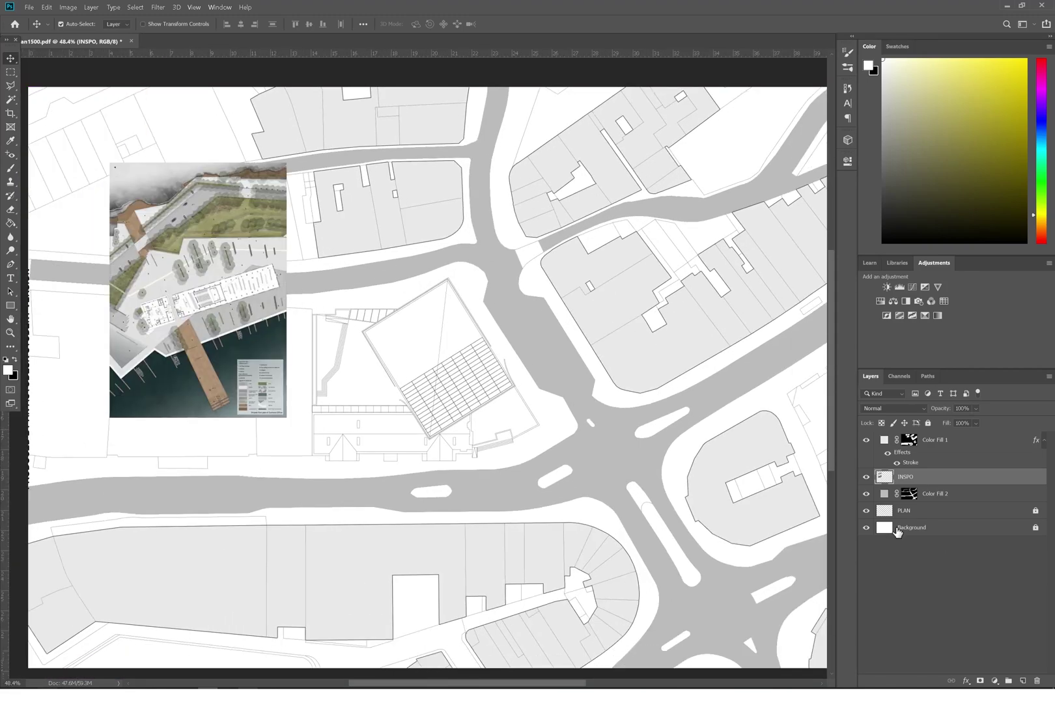
click(902, 511)
key(w)
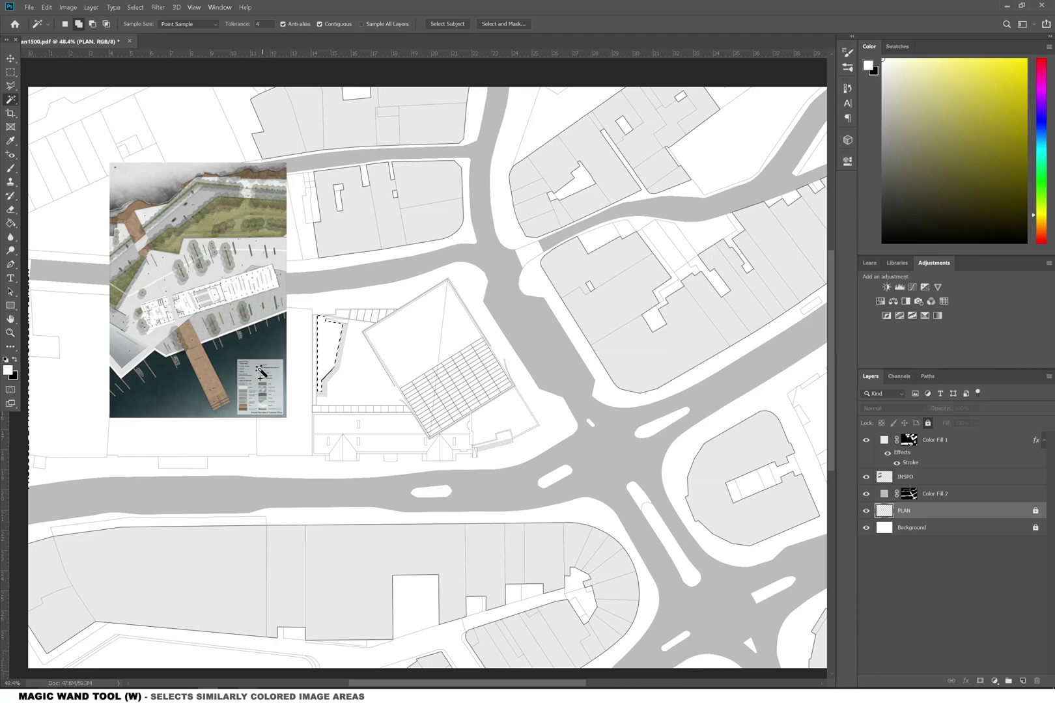
scroll(260, 373, up, 3)
scroll(530, 412, down, 2)
scroll(309, 302, up, 2)
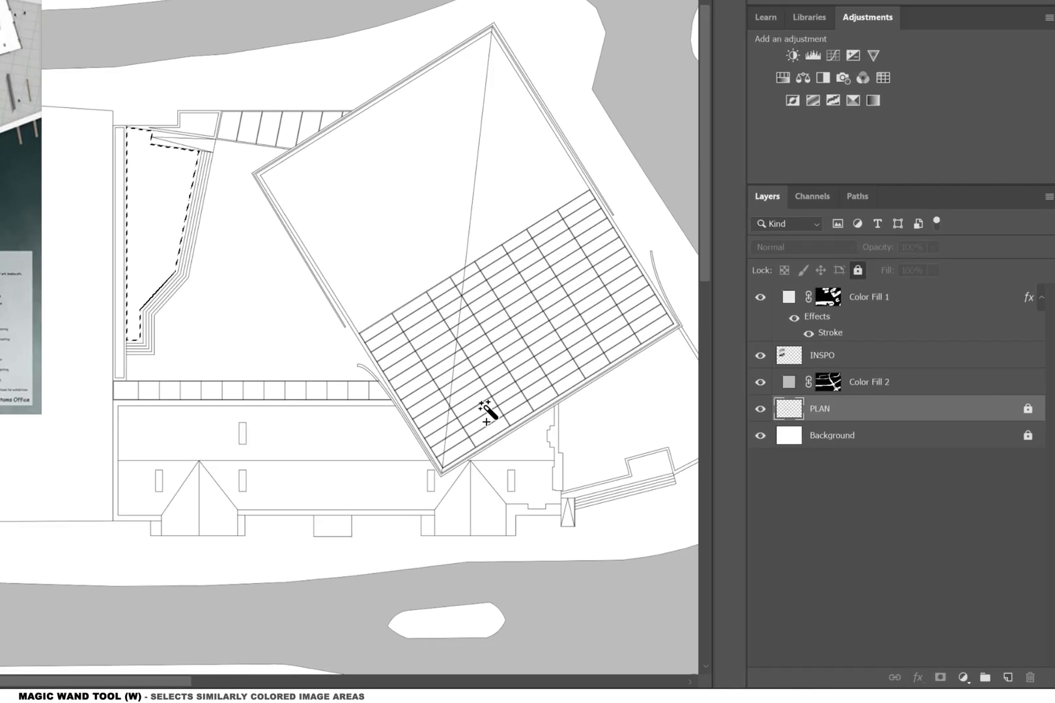
Add a Solid Color fill layer for the garden strip in olive green #969366, sampled from the reference image's lawn
click(962, 677)
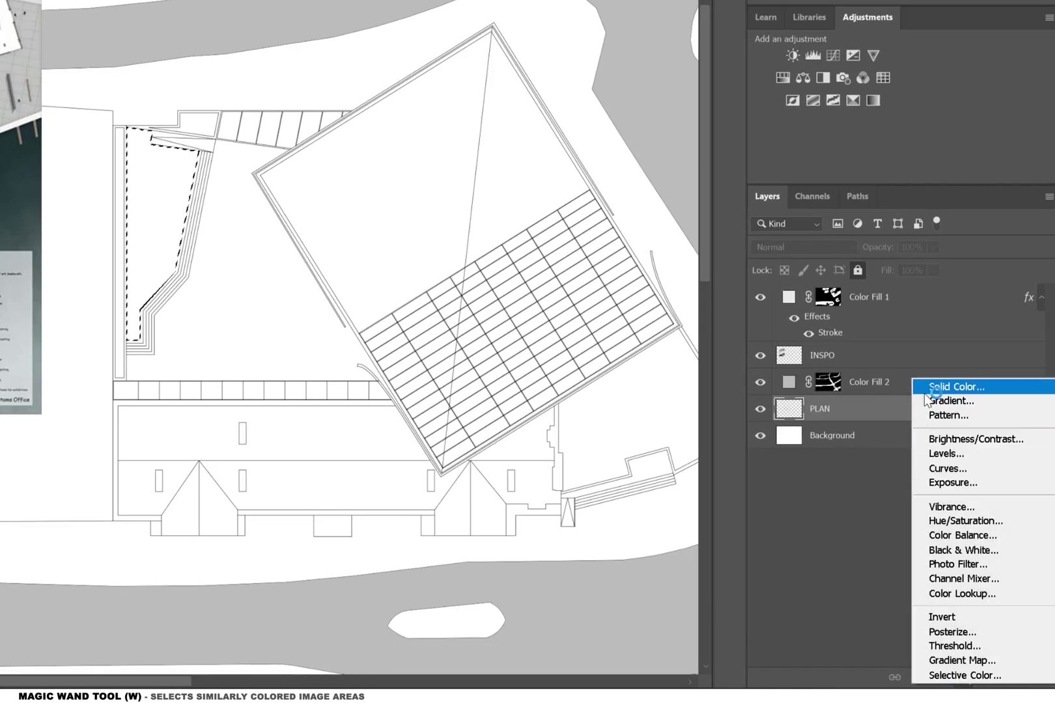
click(948, 387)
click(144, 84)
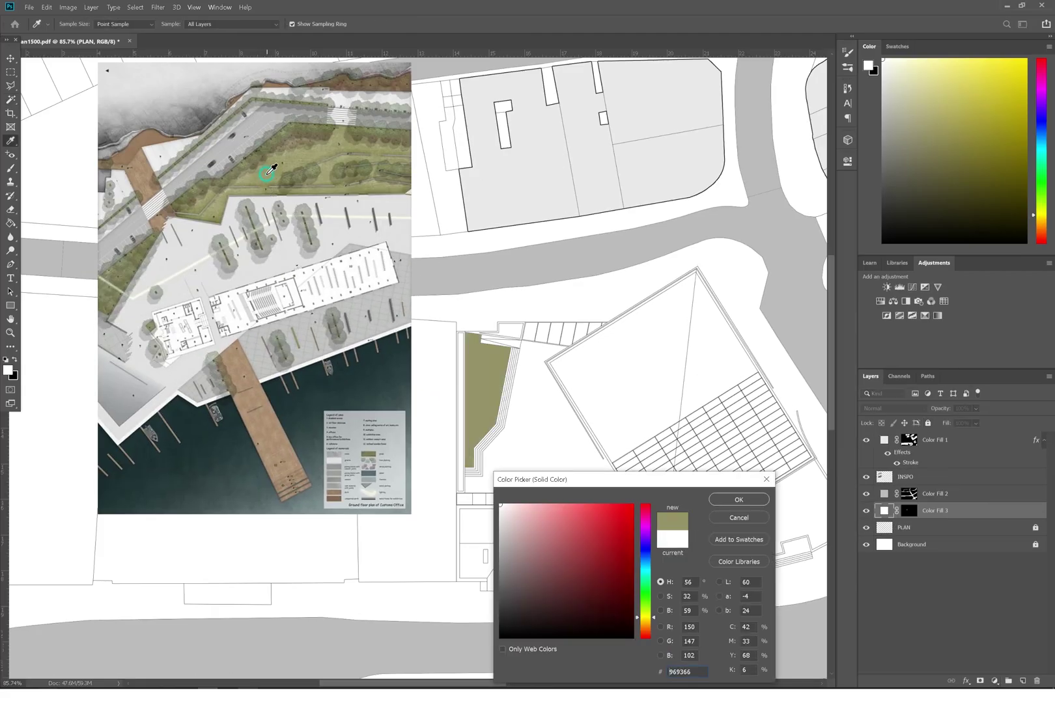
click(723, 499)
Select the remaining uncolored building blocks on the PLAN layer with the Magic Wand and brush them into the Color Fill 1 mask
key(w)
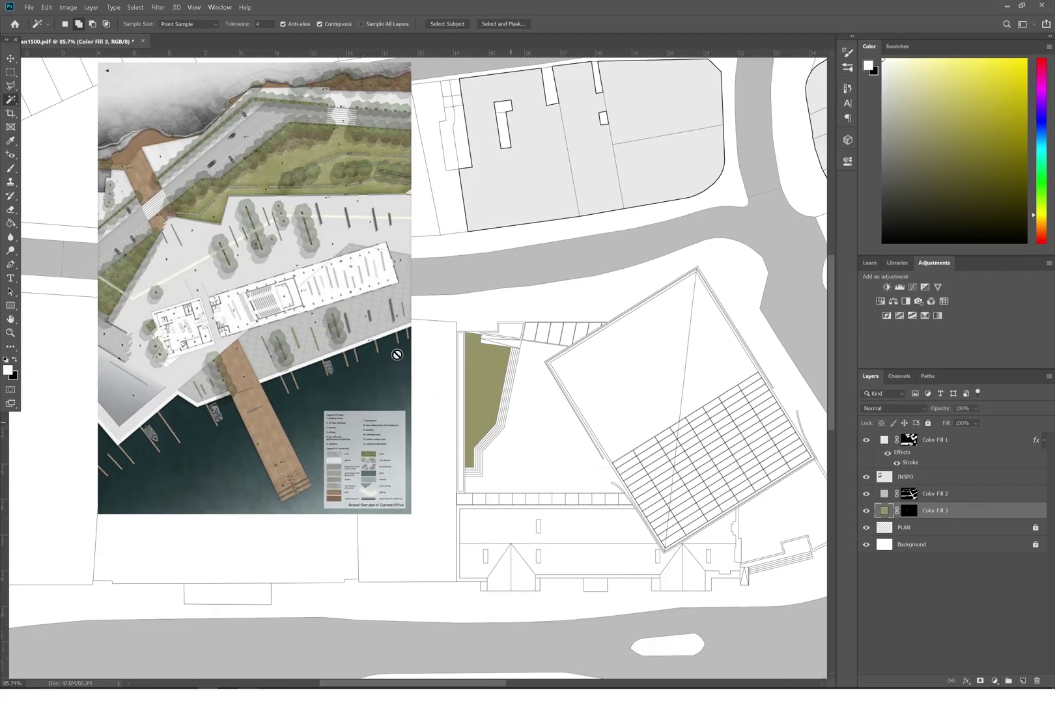
scroll(400, 364, down, 2)
click(977, 529)
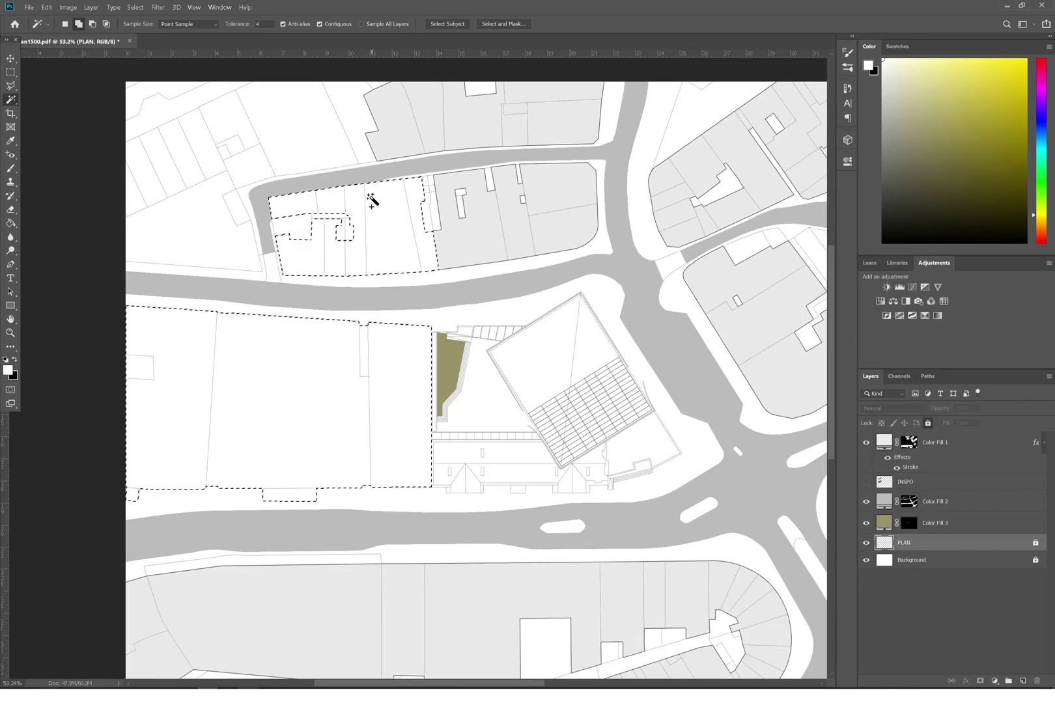
click(149, 198)
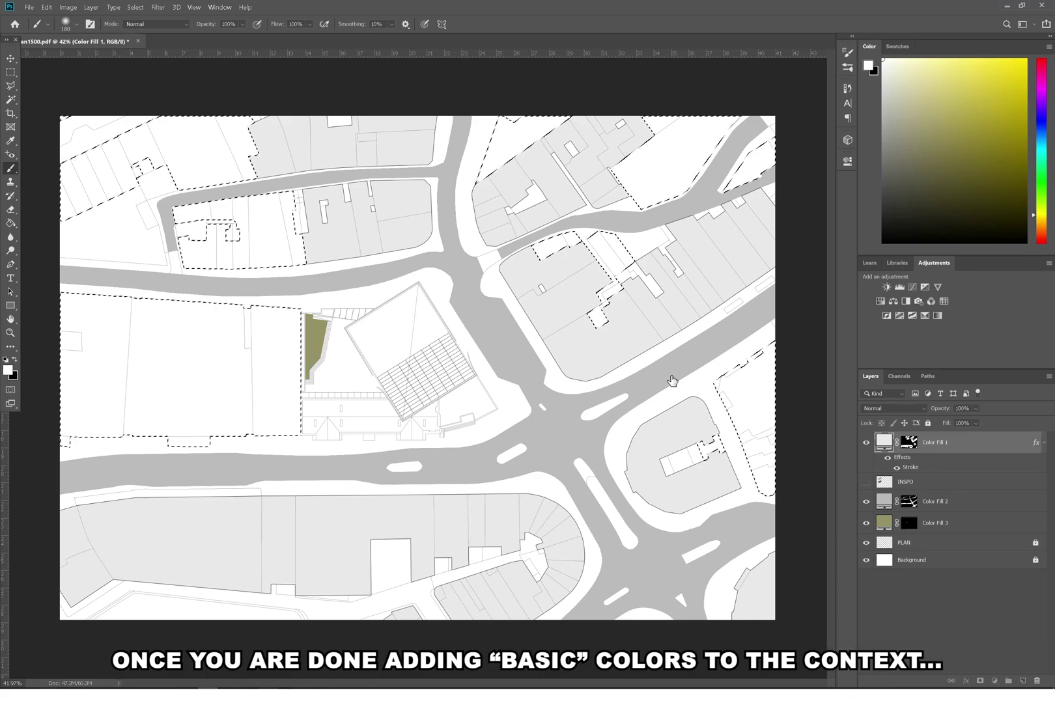
right_click(466, 300)
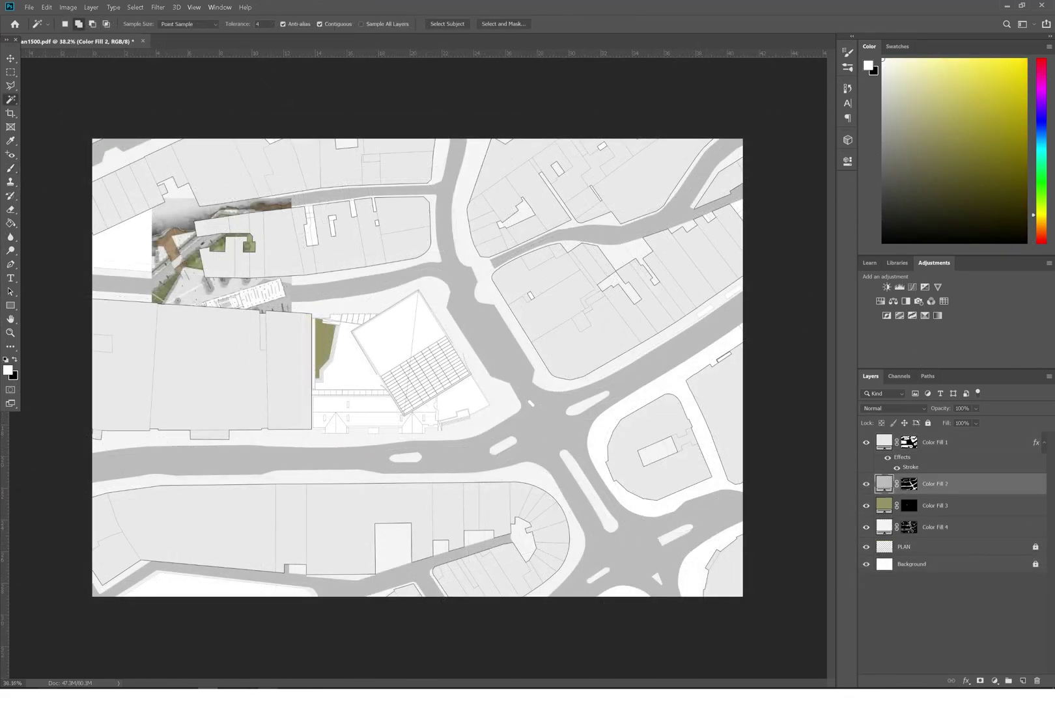
Scale the new reference image on Layer 1 to about 469% and place it above all fill layers over the plan's western side
key(v)
drag(449, 361, 409, 194)
key(ctrl+t)
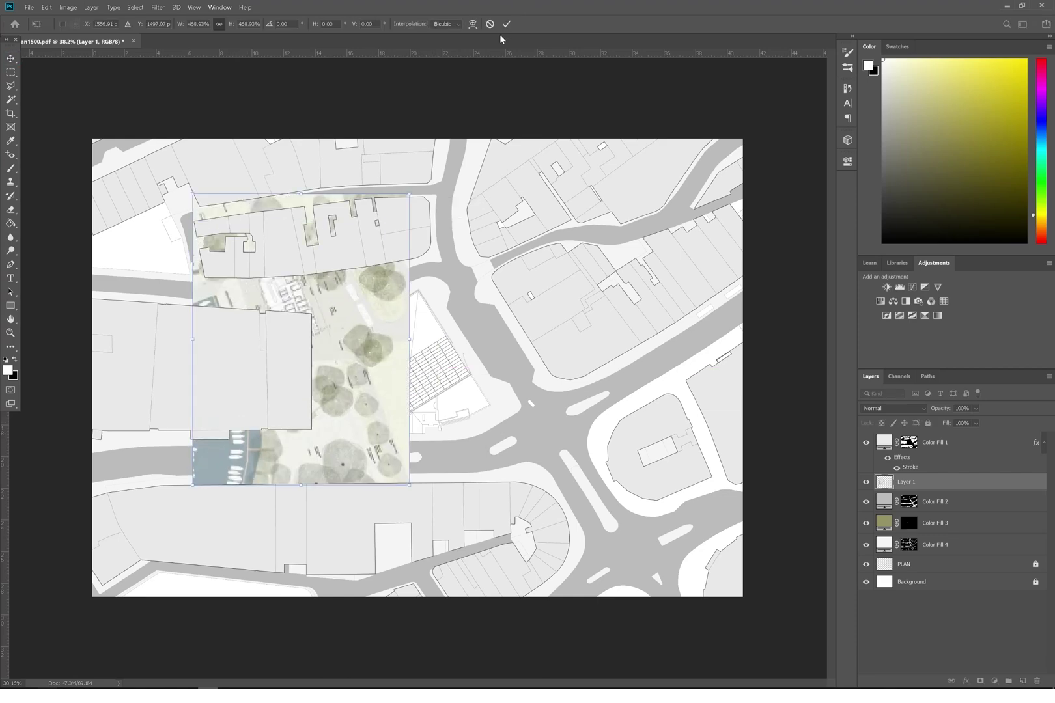
click(507, 23)
drag(937, 487, 937, 435)
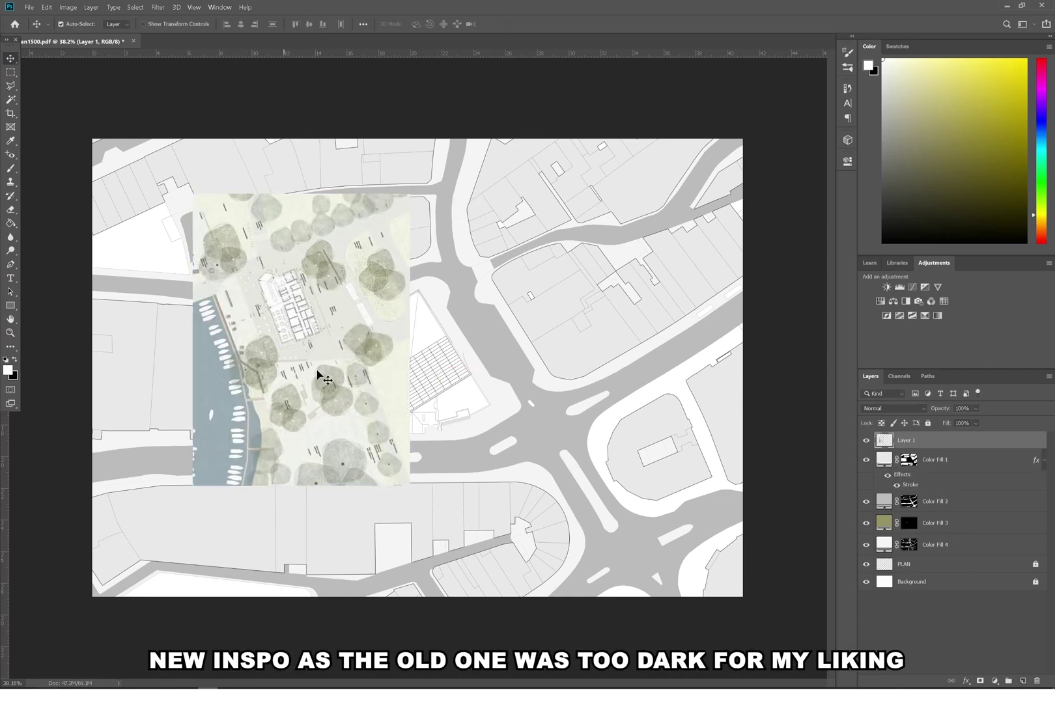
drag(353, 395, 269, 427)
Recolor the roads' fill, Color Fill 2, to light grey RGB 234, 234, 234 by sampling the new reference image
double_click(884, 501)
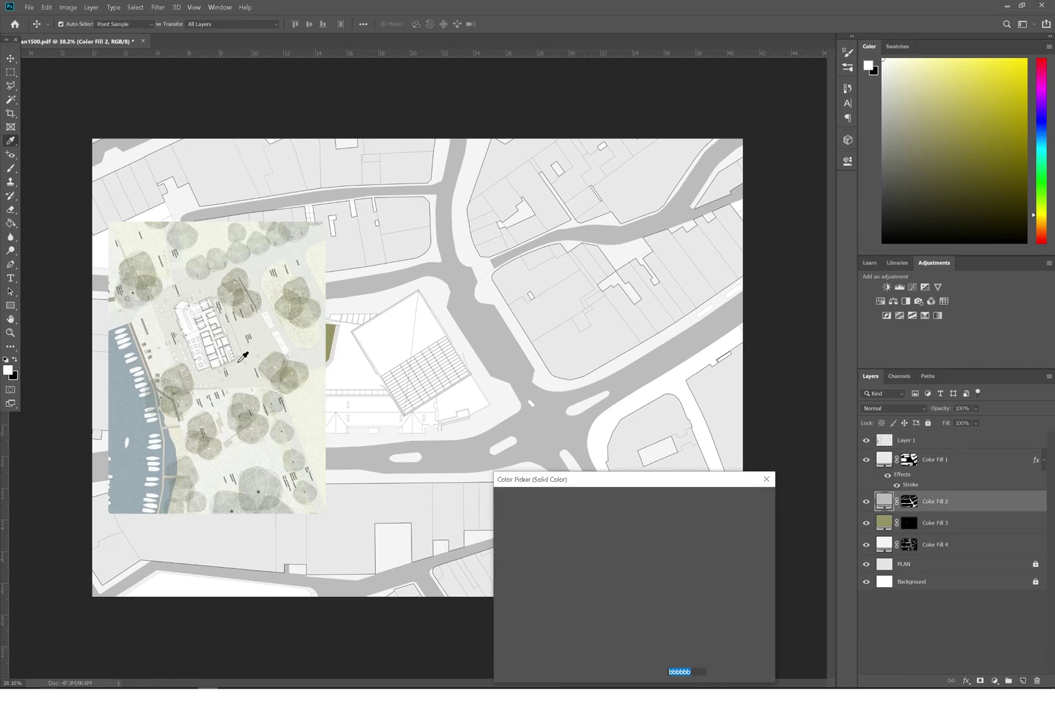
click(255, 346)
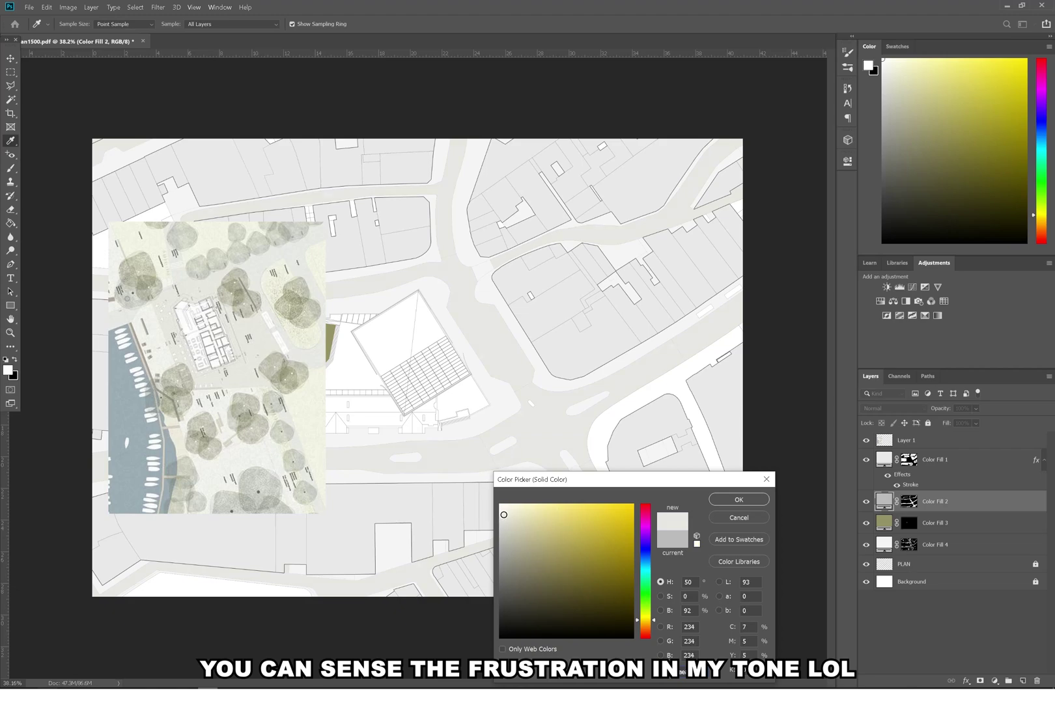
click(736, 499)
key(v)
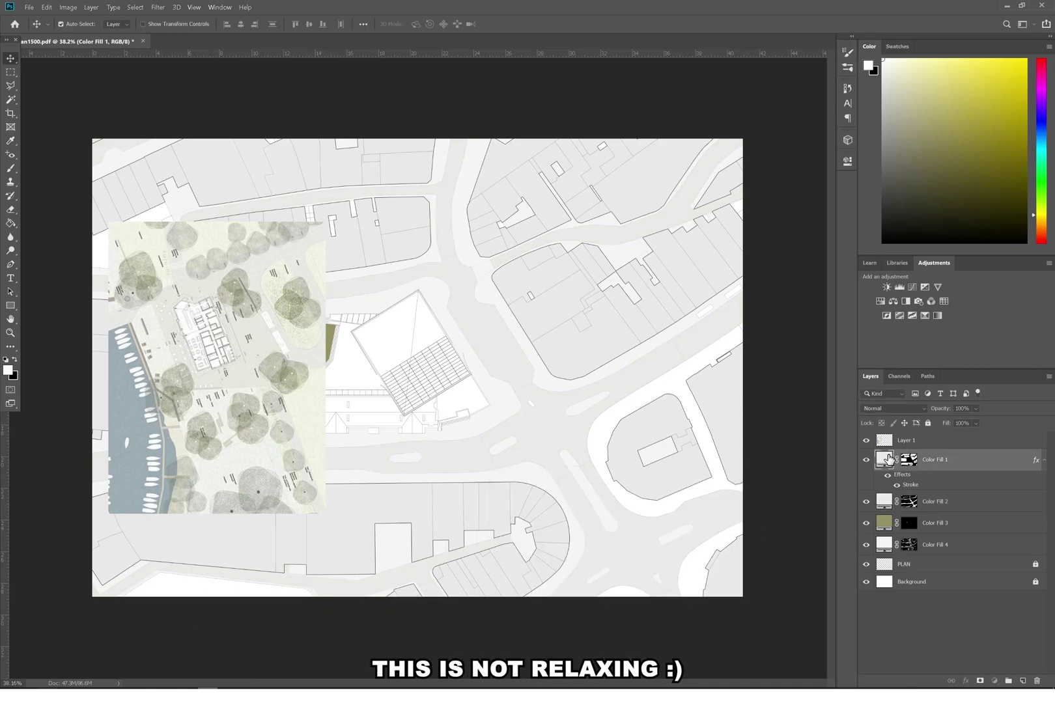
Recolor the context buildings' fill, Color Fill 1, to white #ffffff by sampling the new reference image
double_click(889, 459)
click(188, 324)
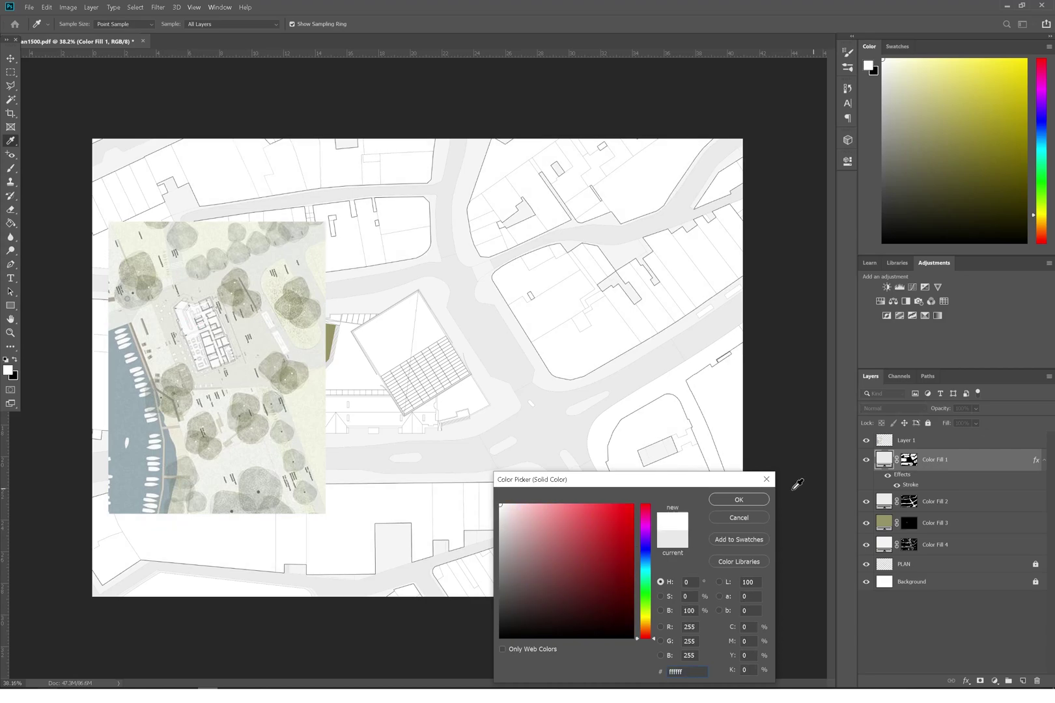
click(739, 500)
Add a Multiply drop shadow with a 96 px distance to the context buildings' fill layer
click(965, 681)
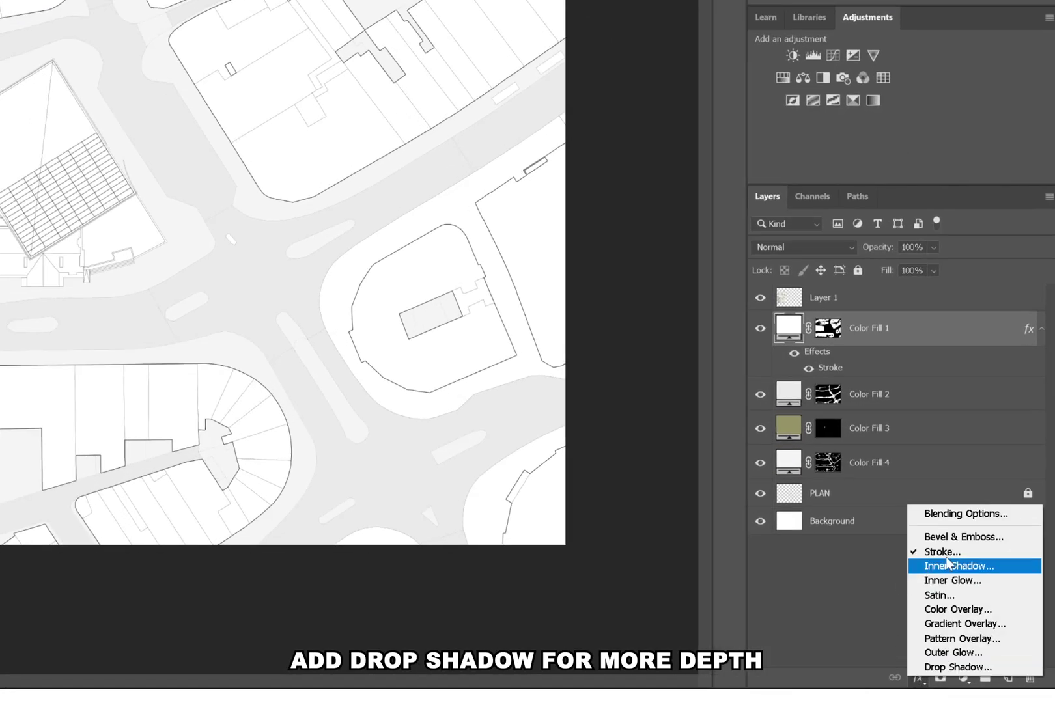
click(955, 667)
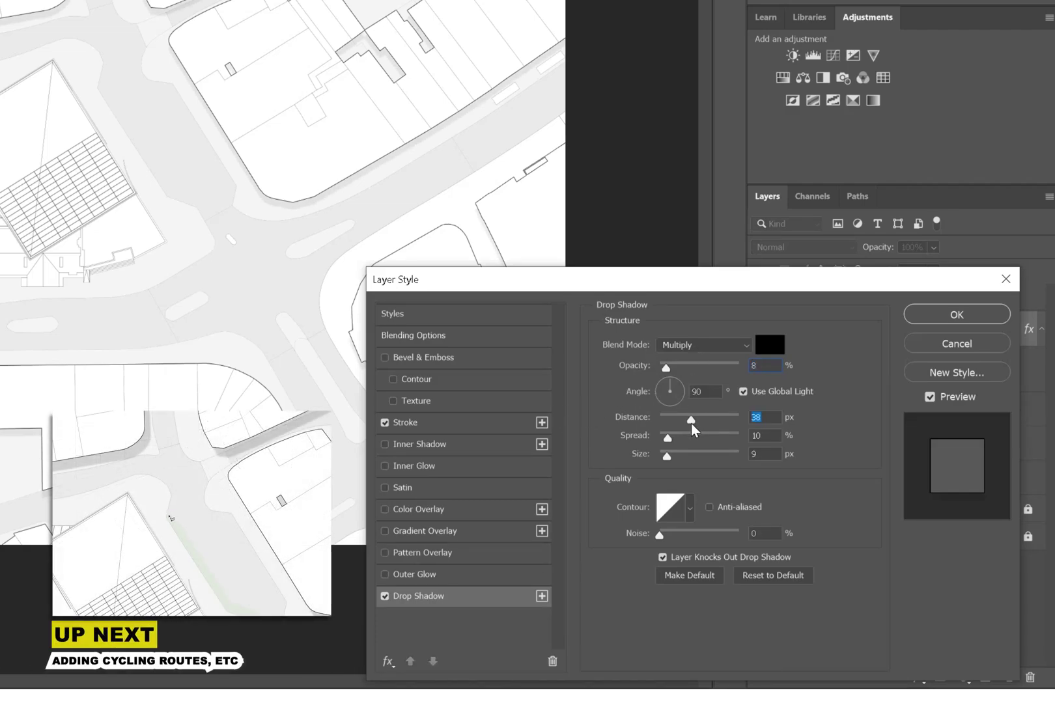
drag(709, 423, 721, 423)
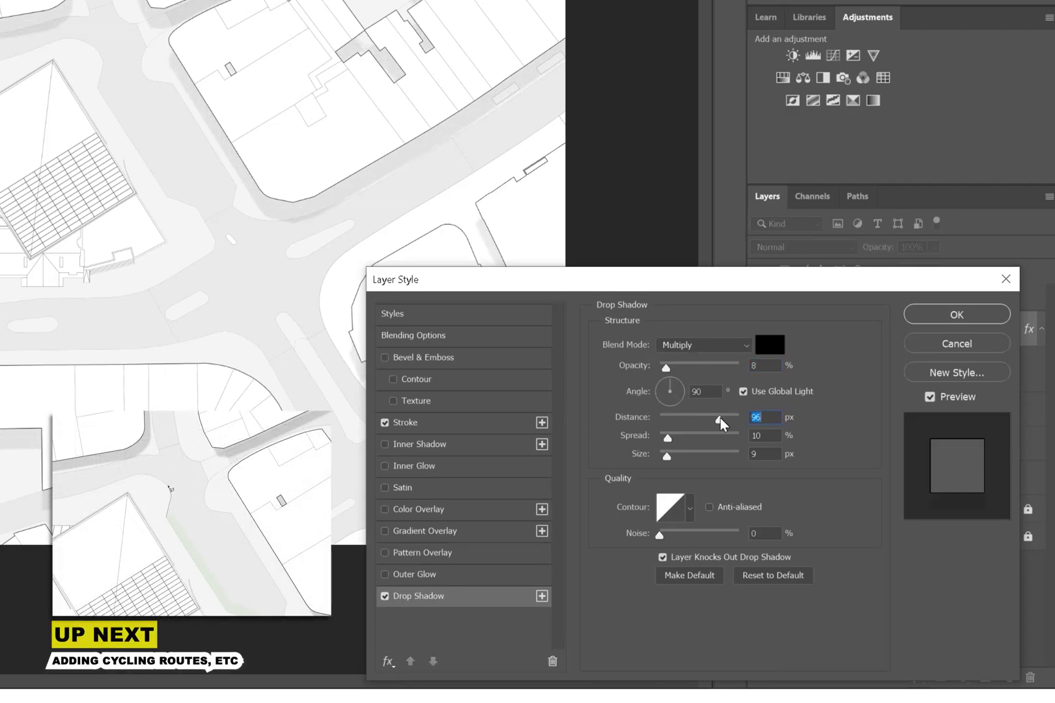
key(Return)
Recolor the garden strip's fill, Color Fill 3, to the reference image's pale cream-green and hide the reference on Layer 1
double_click(785, 443)
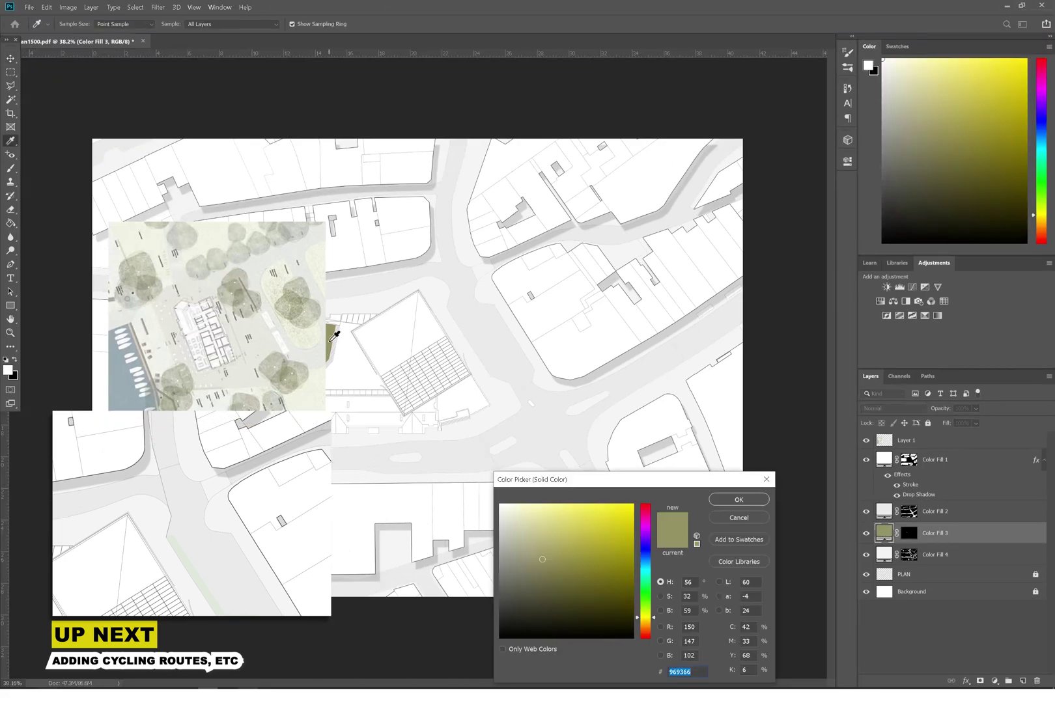
click(728, 500)
key(v)
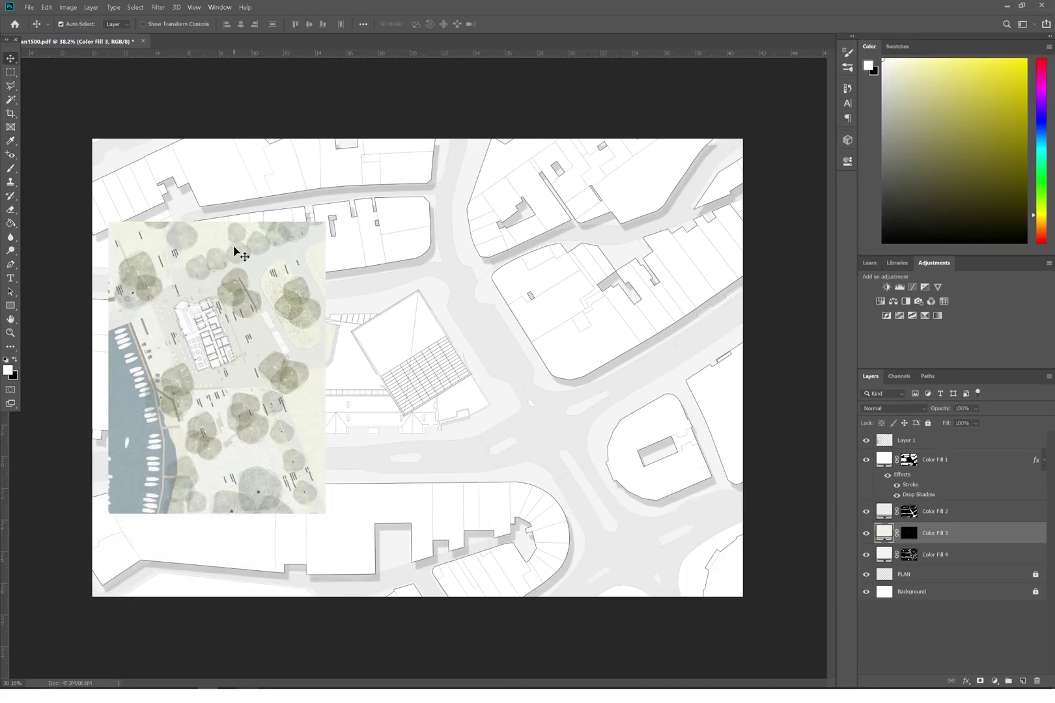
click(235, 251)
click(863, 442)
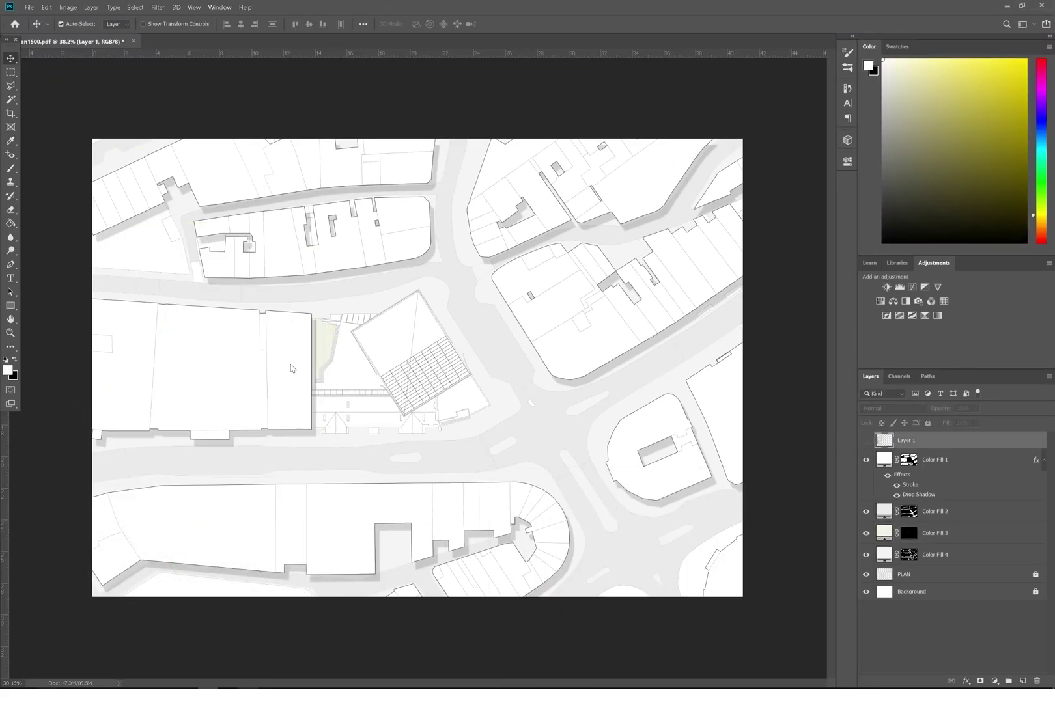
Outline a narrow cycle lane with the Polygonal Lasso along the road edge east of the central building, down to the junction
scroll(529, 394, up, 10)
click(11, 85)
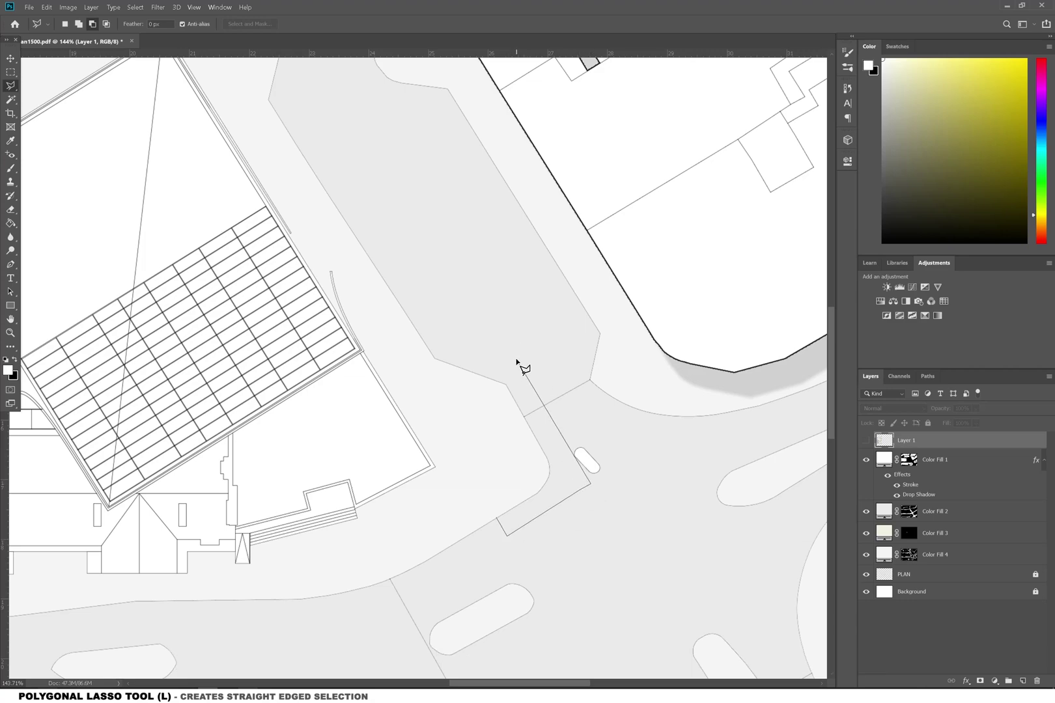
click(447, 335)
scroll(275, 251, up, 3)
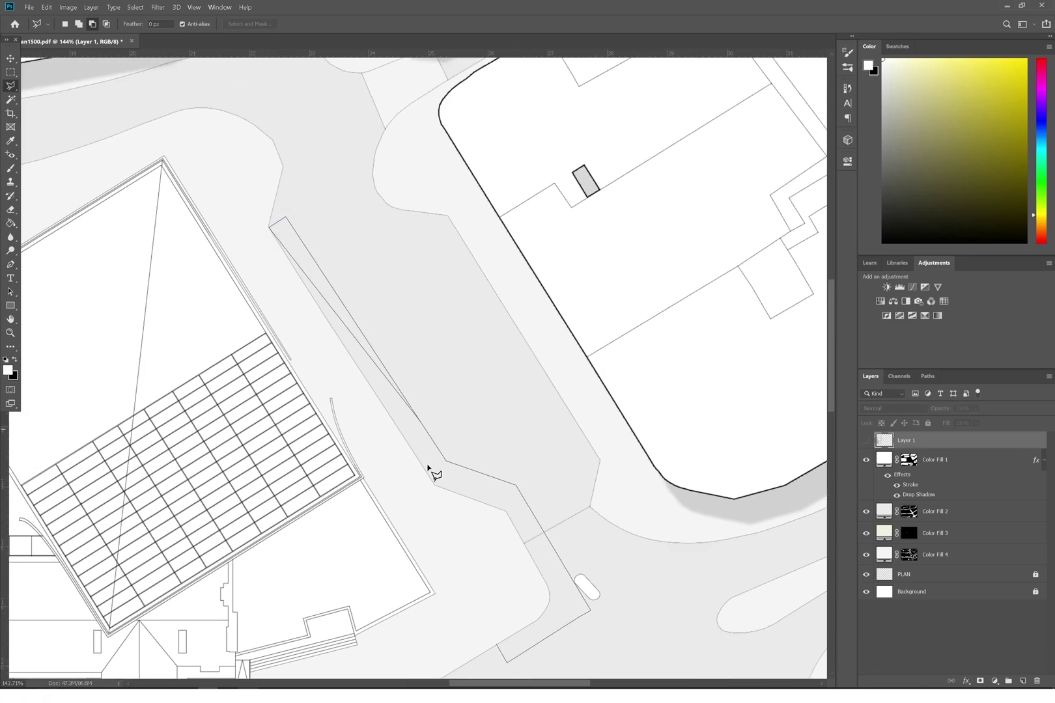
scroll(549, 589, down, 1)
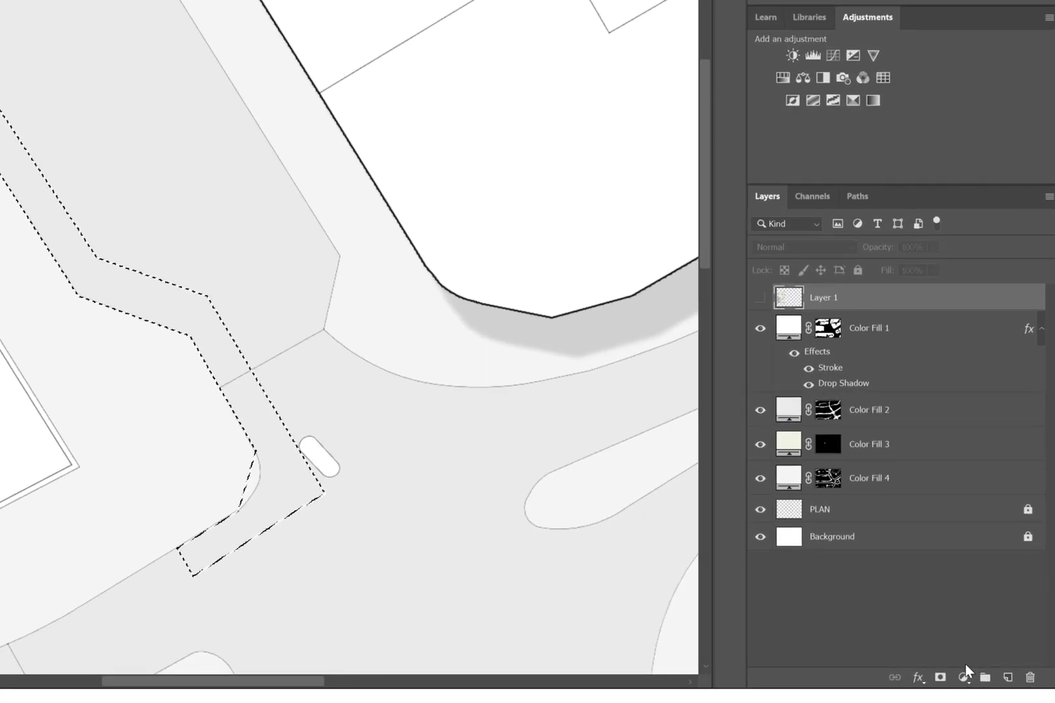
Add a Solid Color fill layer for the selected cycle lane in pale green RGB 228, 233, 226
click(994, 680)
click(987, 494)
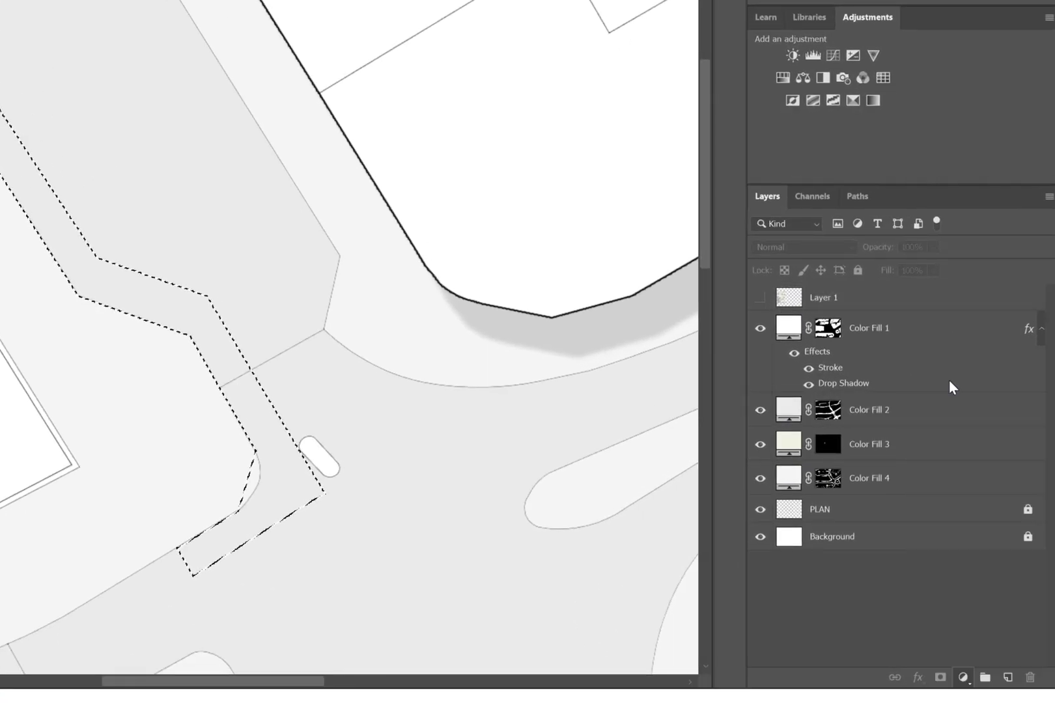
click(194, 145)
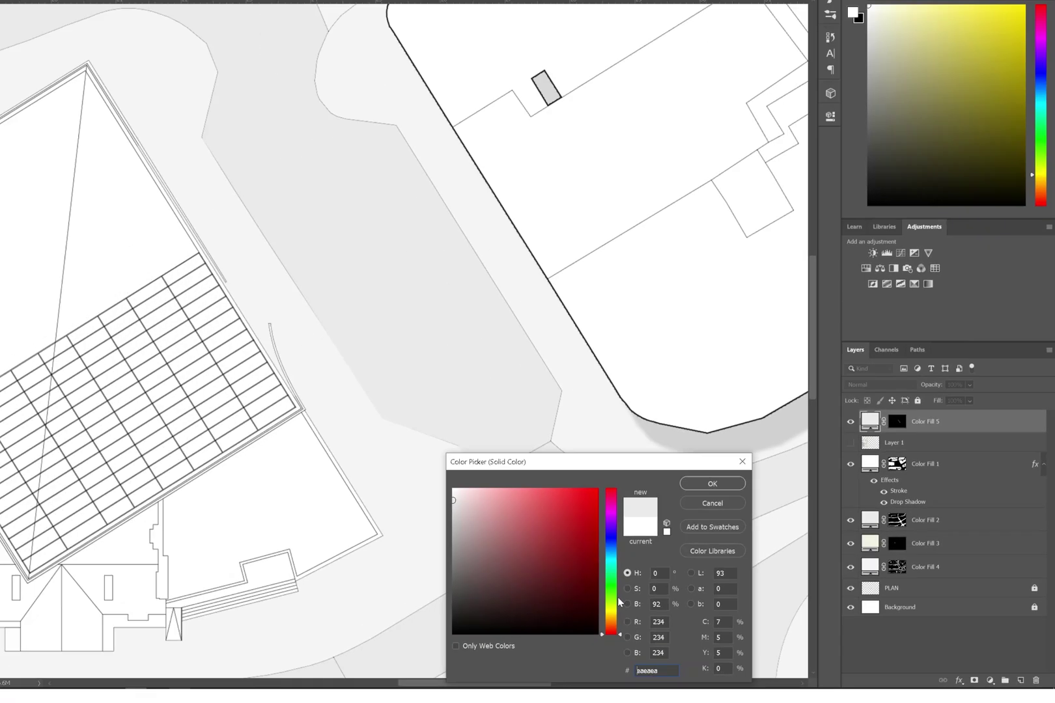
click(411, 550)
click(507, 515)
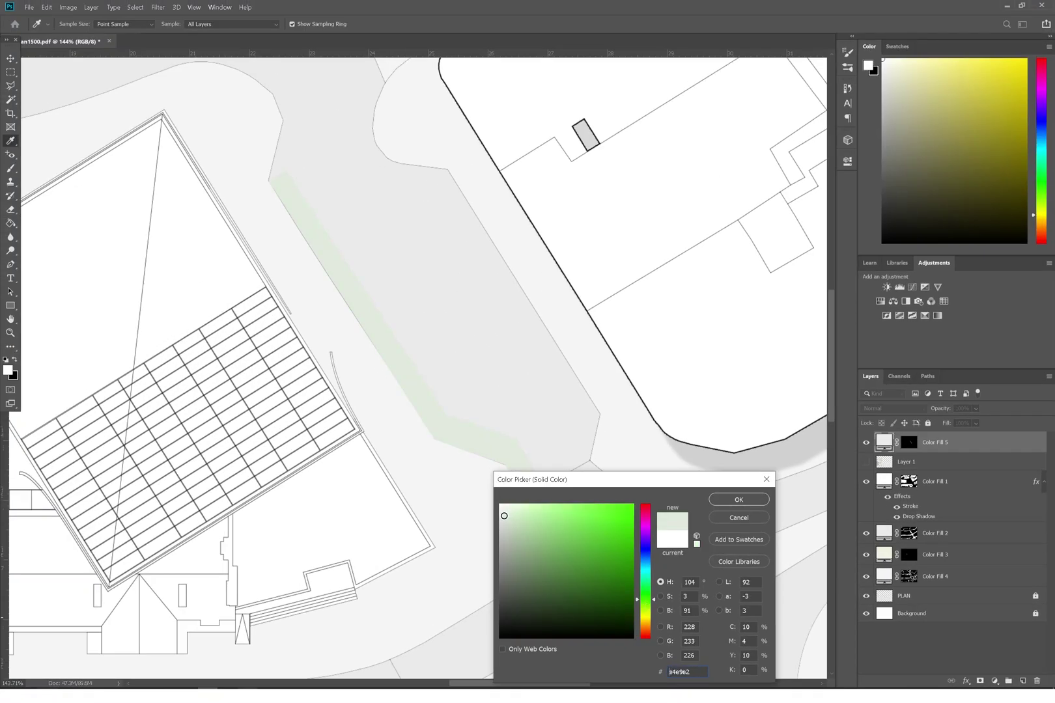
click(725, 503)
Select the pavement around the central building on PLAN and brush black on Color Fill 5's mask to trim the cycle lane at the curved corner
click(910, 595)
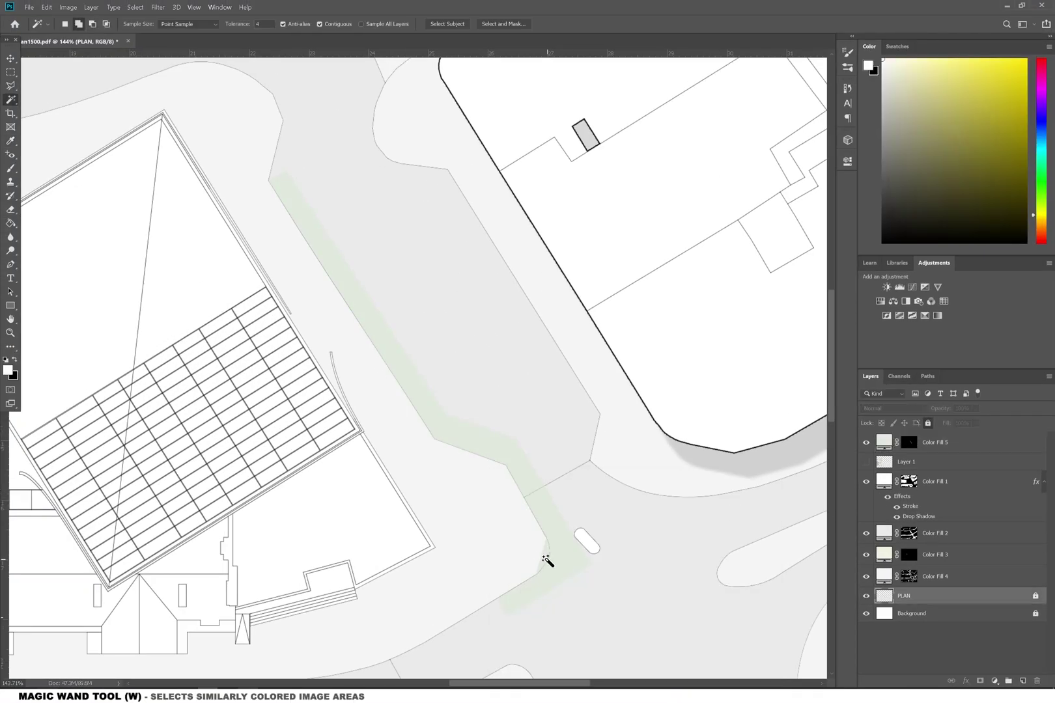
click(539, 556)
click(909, 442)
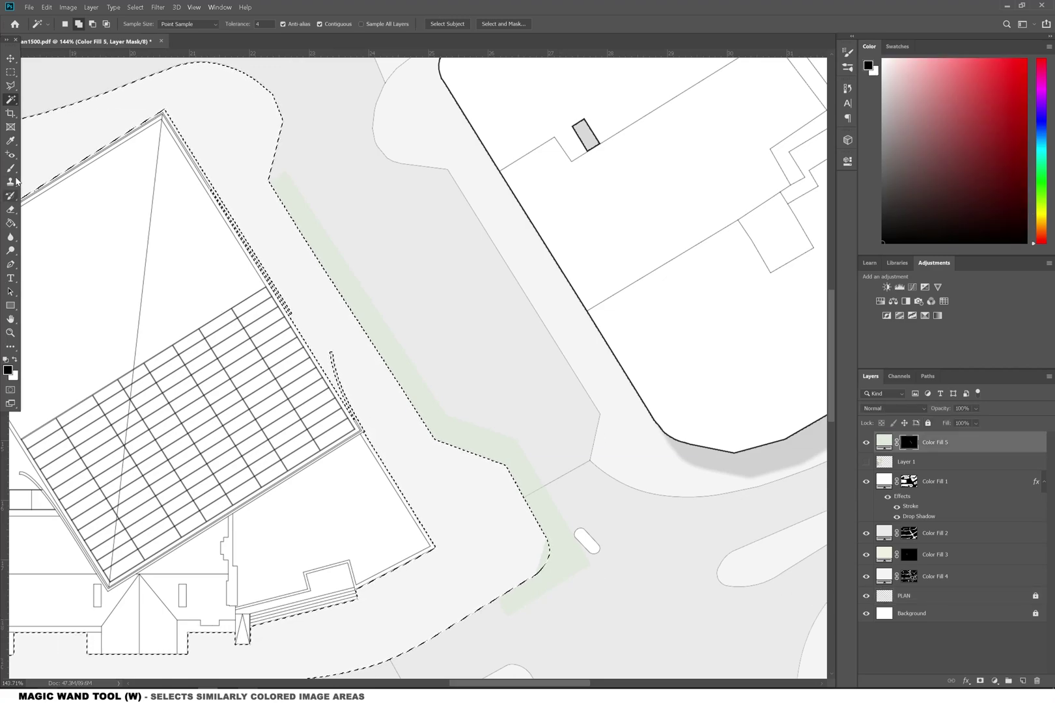
click(11, 169)
key(ctrl+d)
Extend the cycle lane north along the road's western edge to the canvas edge with a Polygonal Lasso selection on Color Fill 5's mask
scroll(490, 534, down, 2)
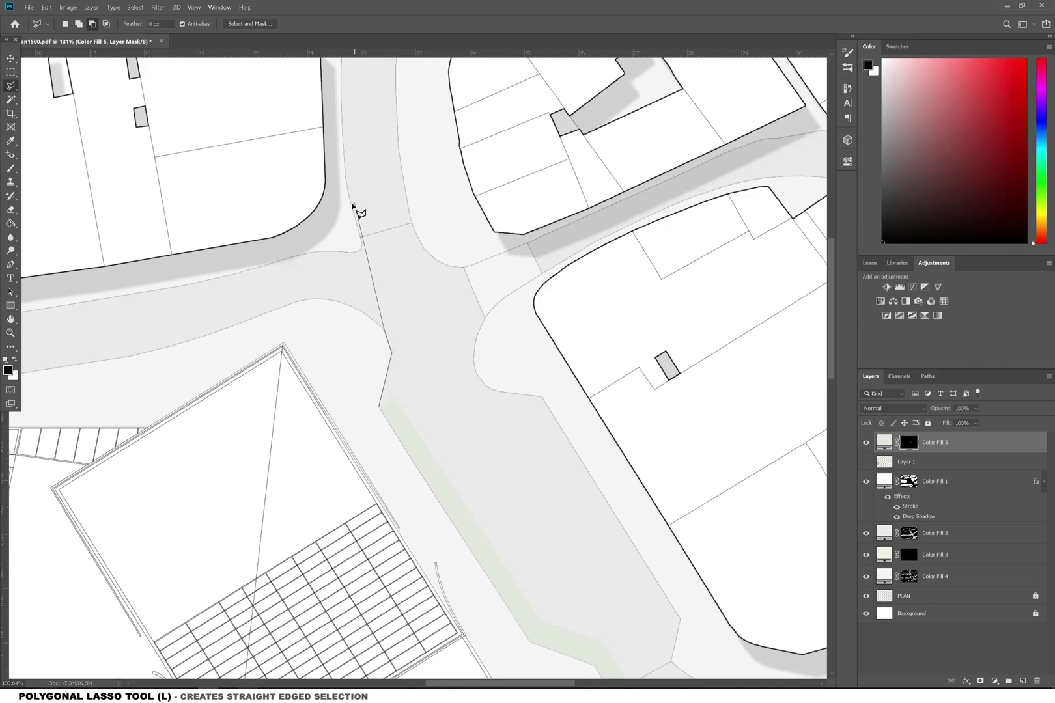
scroll(347, 170, up, 5)
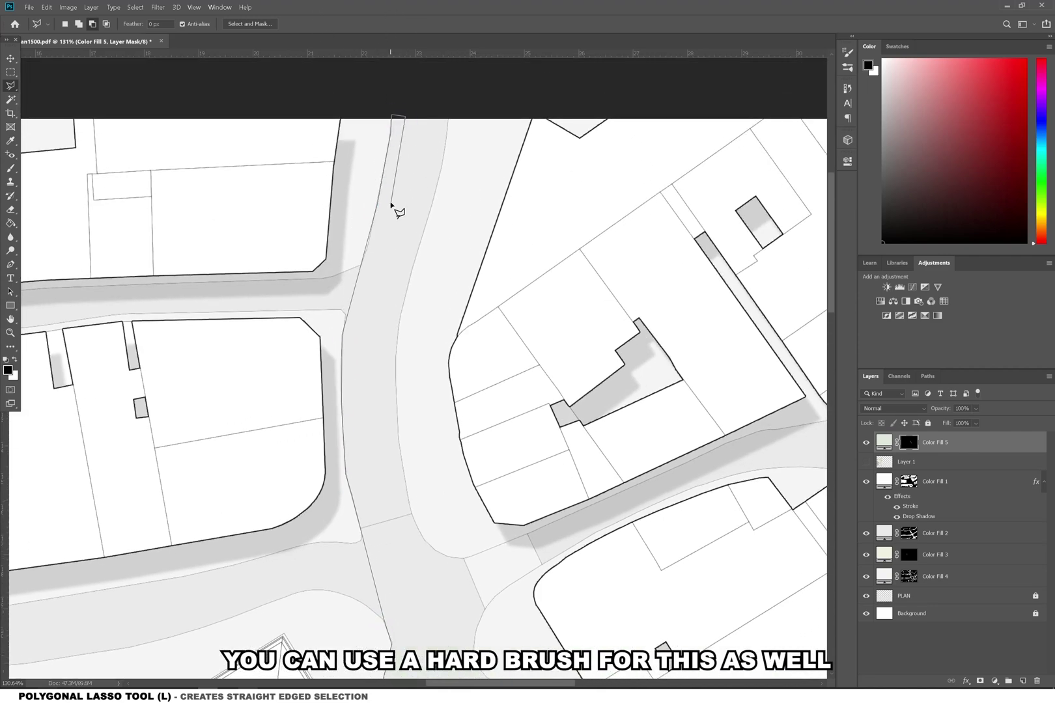
scroll(353, 346, down, 4)
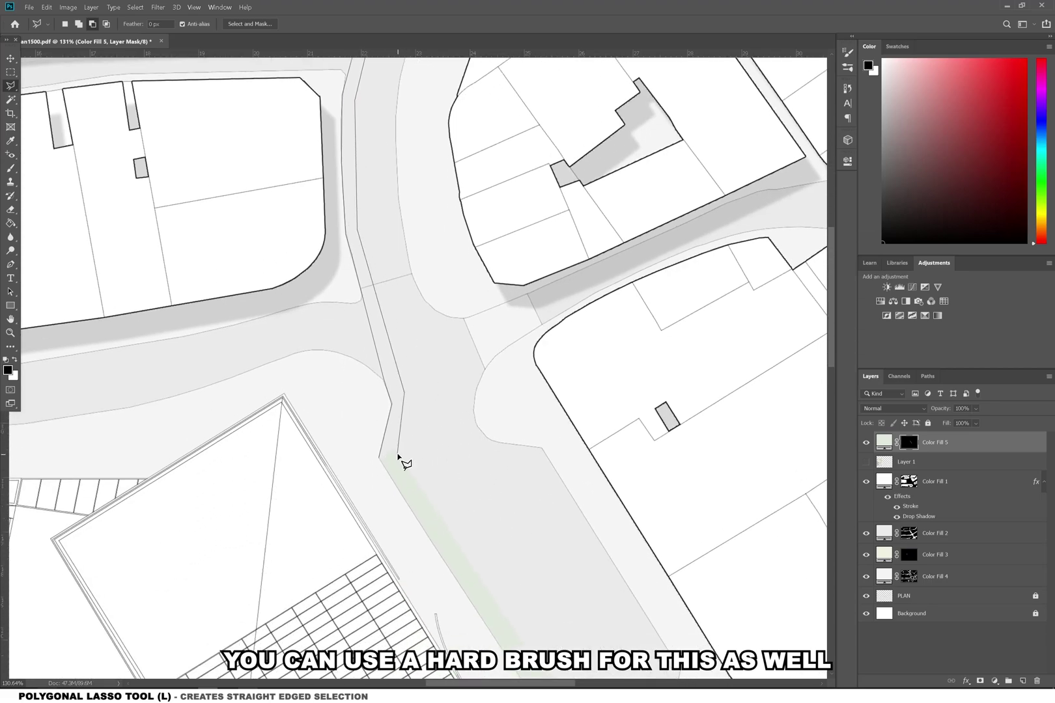
double_click(398, 454)
scroll(395, 461, up, 3)
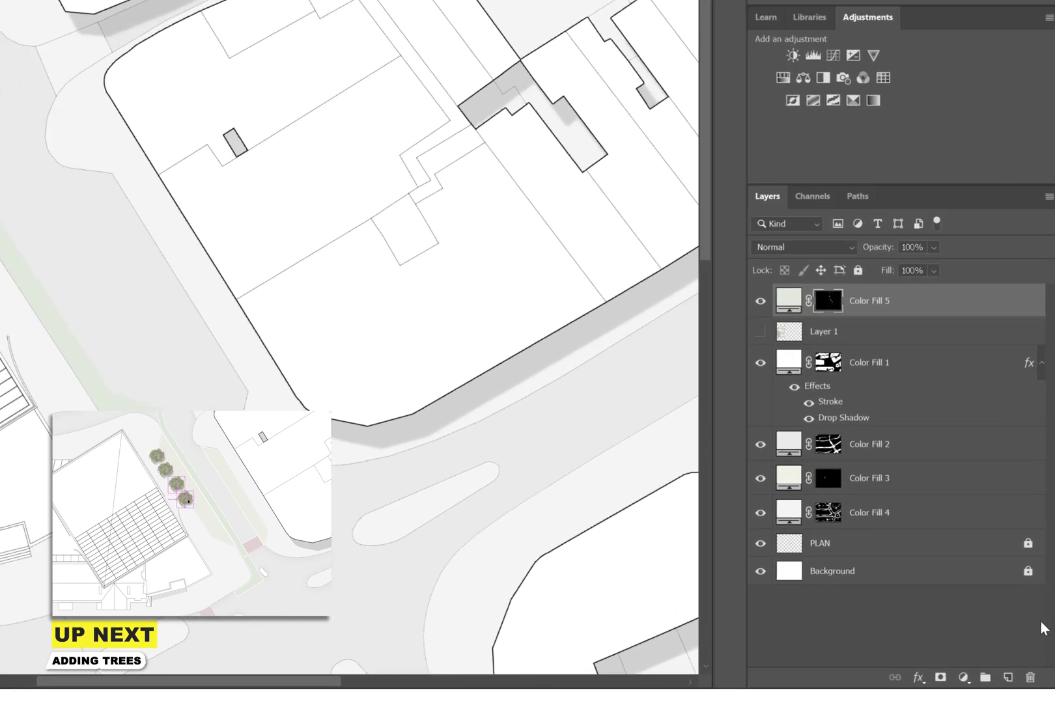
Add a 3 px white stroke positioned inside to the cycle lane layer Color Fill 5
click(918, 677)
click(925, 556)
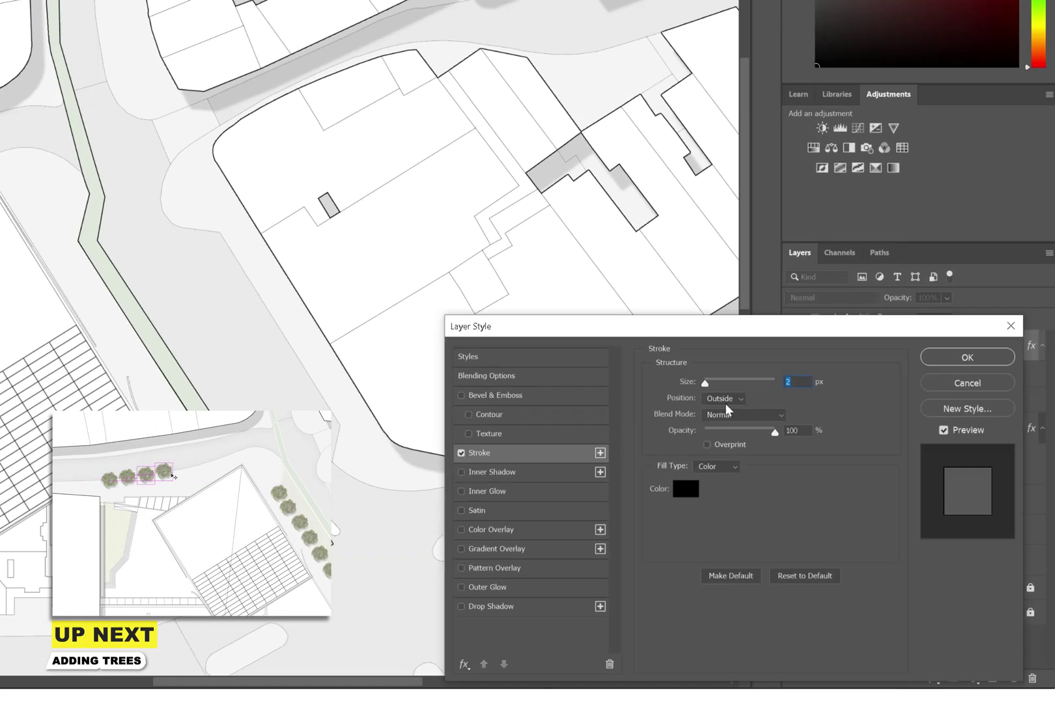
click(816, 481)
click(814, 500)
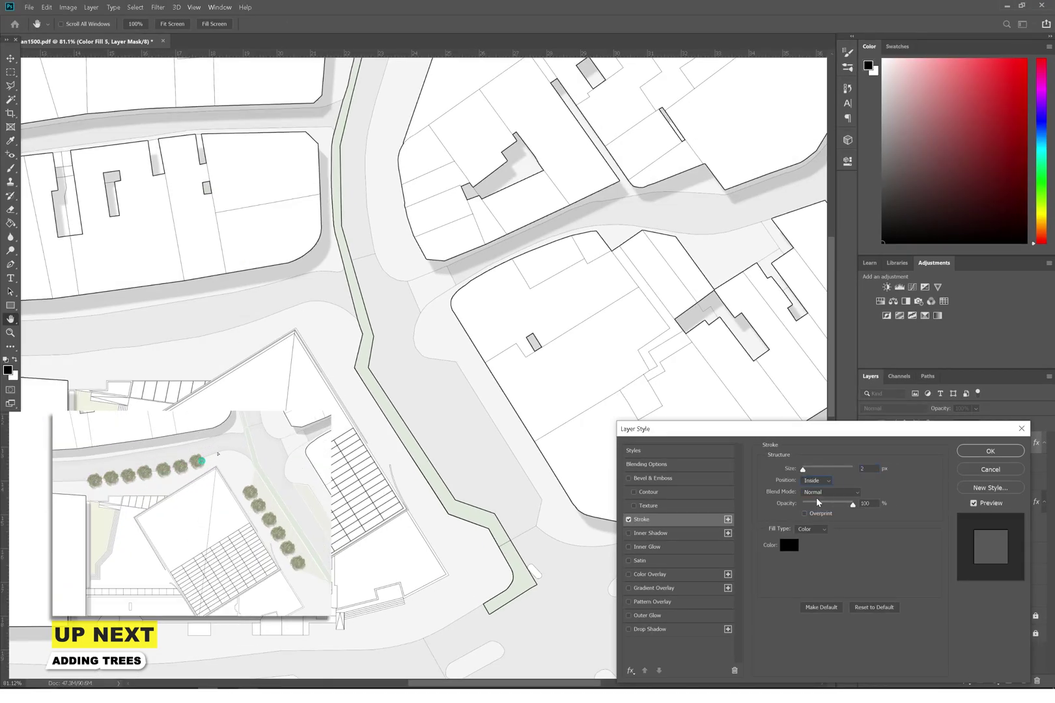
click(788, 545)
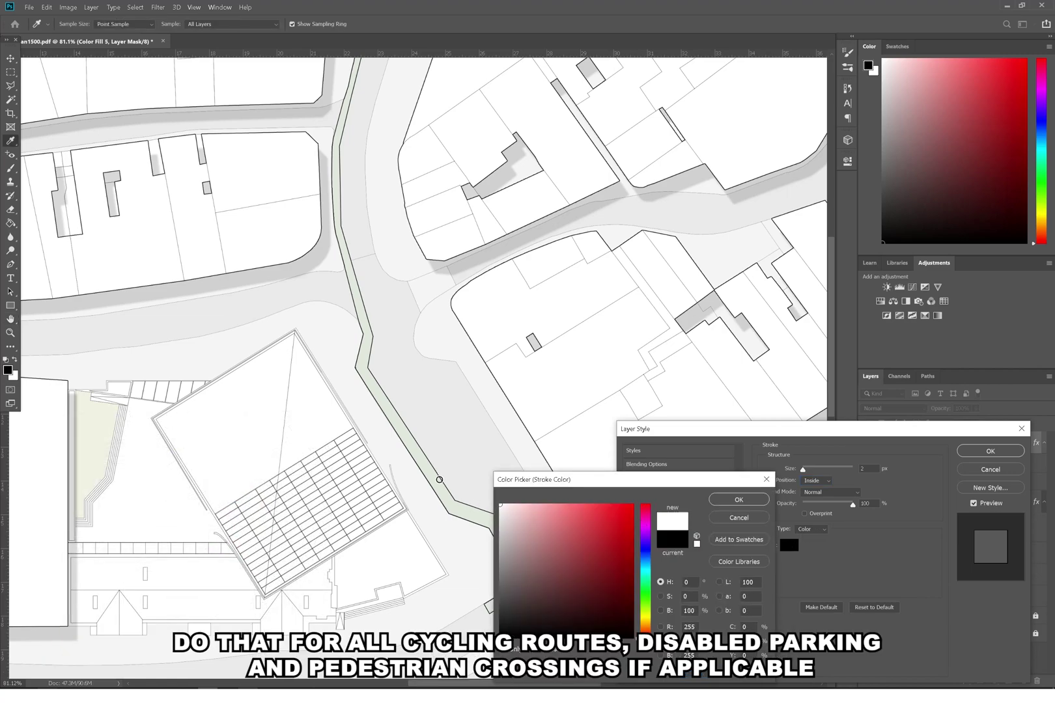
click(439, 479)
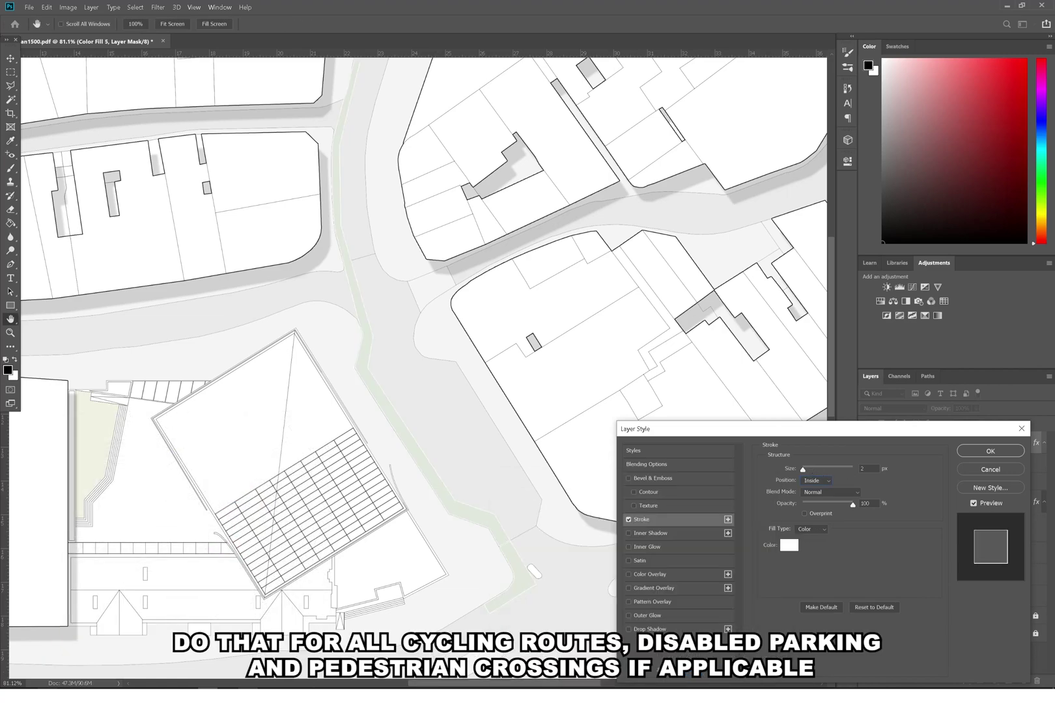
drag(802, 469, 828, 468)
text(3)
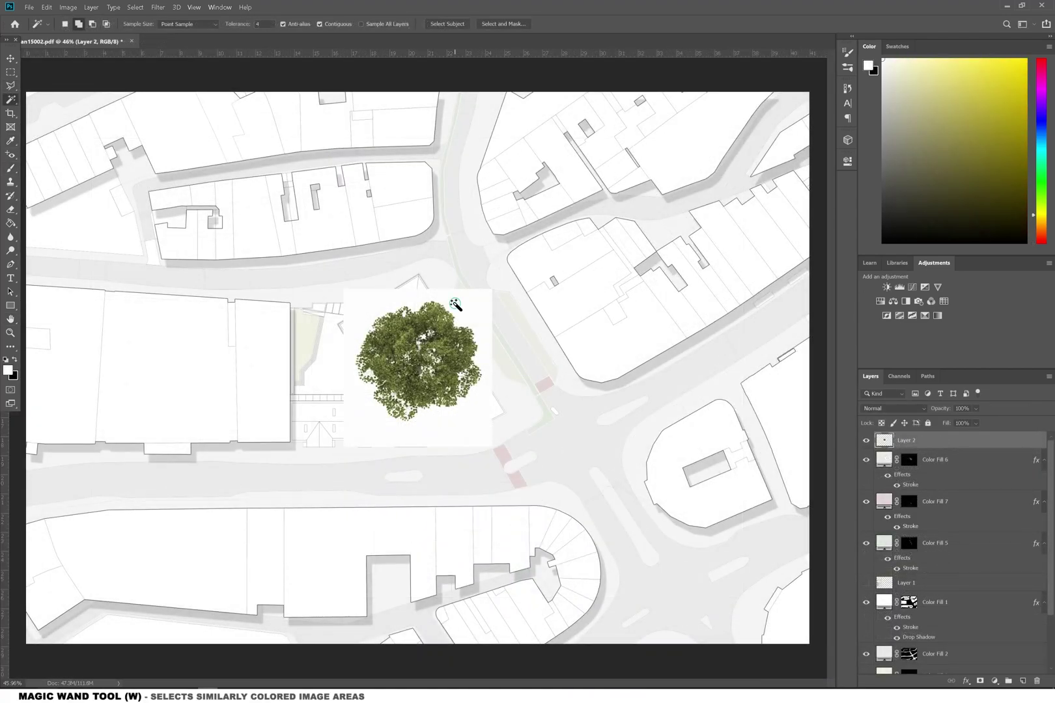
Delete the selected white background around the tree on Layer 2 and scale the tree down to about a quarter of its size
key(Delete)
key(ctrl+d)
key(ctrl+t)
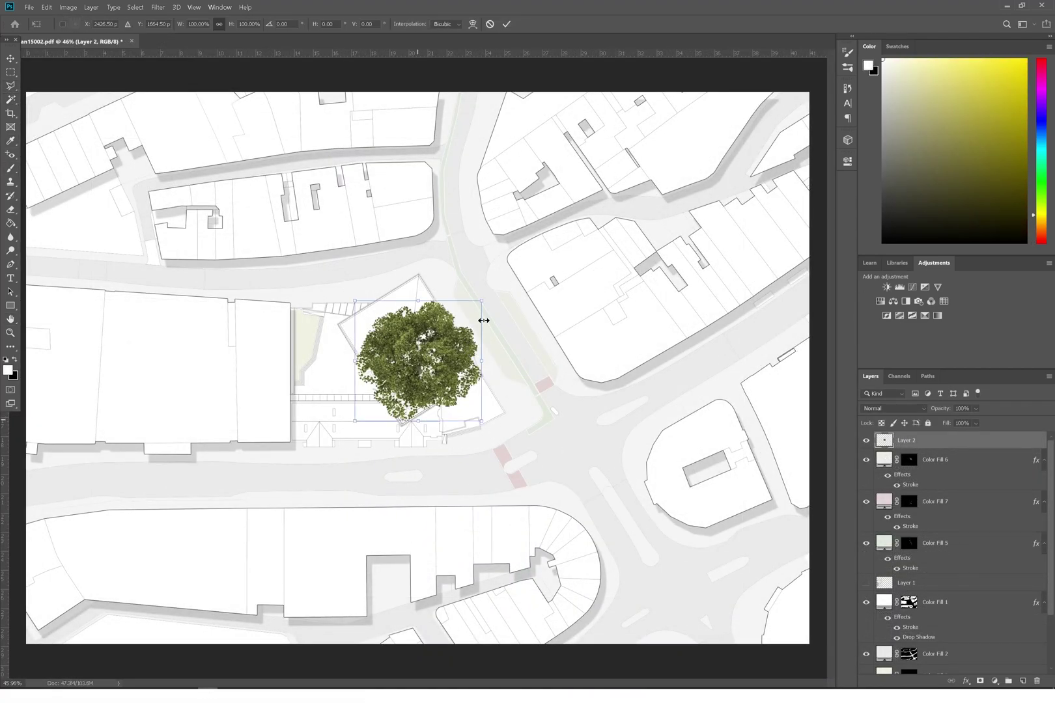
drag(484, 300, 365, 382)
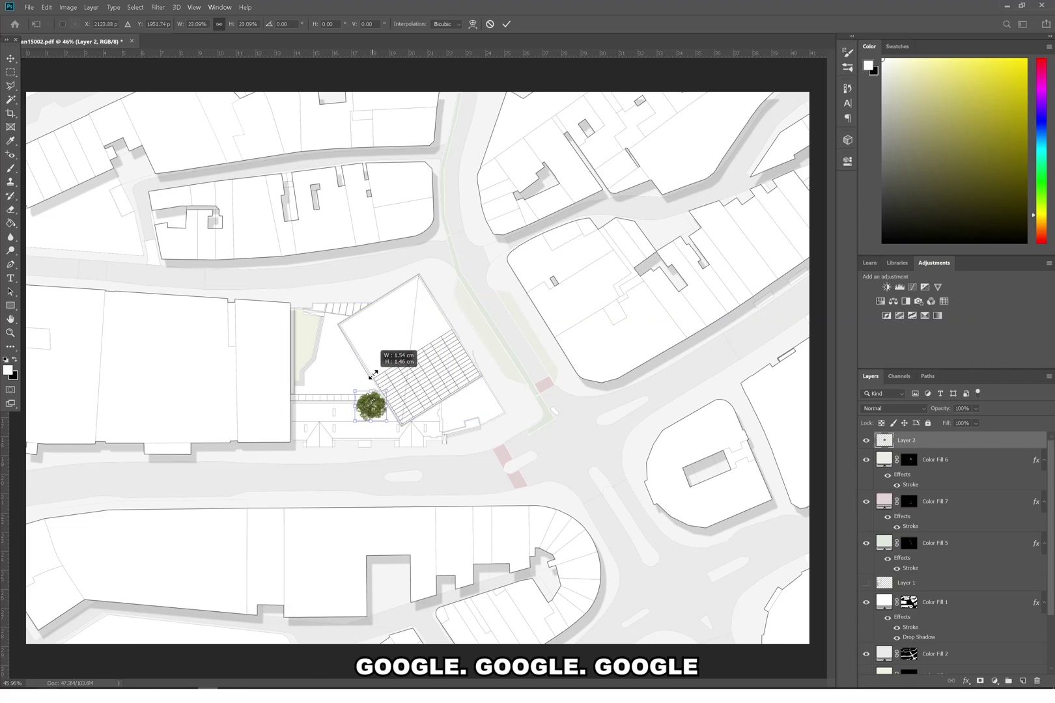
key(Return)
Duplicate the tree layer, offset Layer 2 slightly downward from the copy, and place Layer 2 beneath Layer 2 copy
key(w)
scroll(264, 424, up, 6)
scroll(446, 420, down, 2)
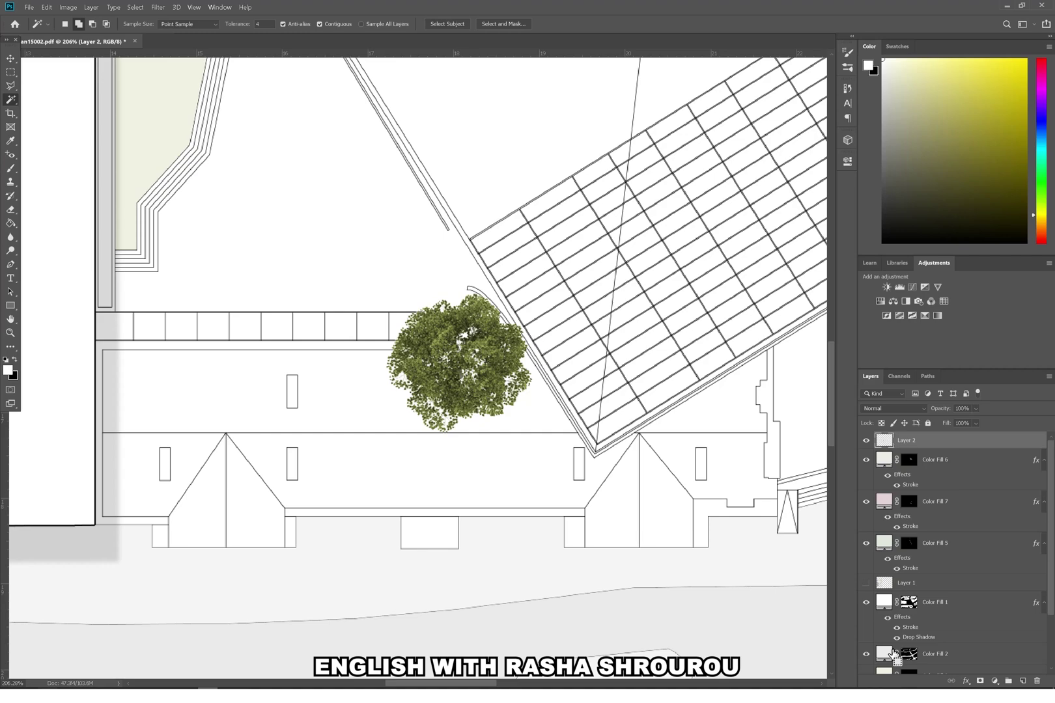
click(10, 58)
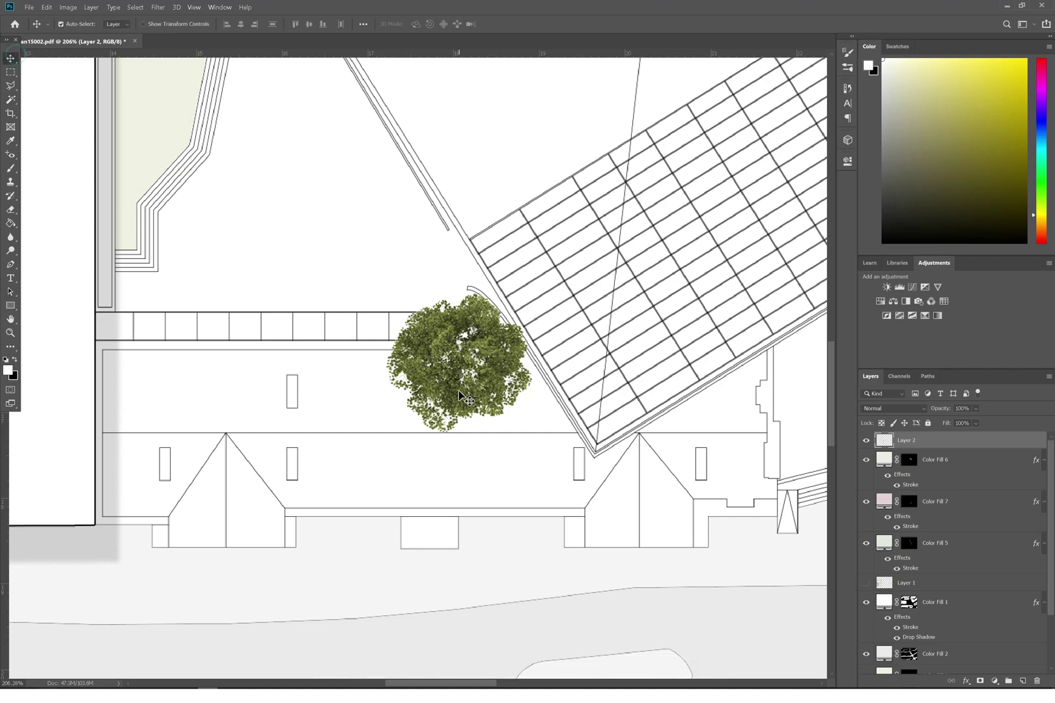
drag(462, 395, 464, 397)
drag(914, 451, 914, 459)
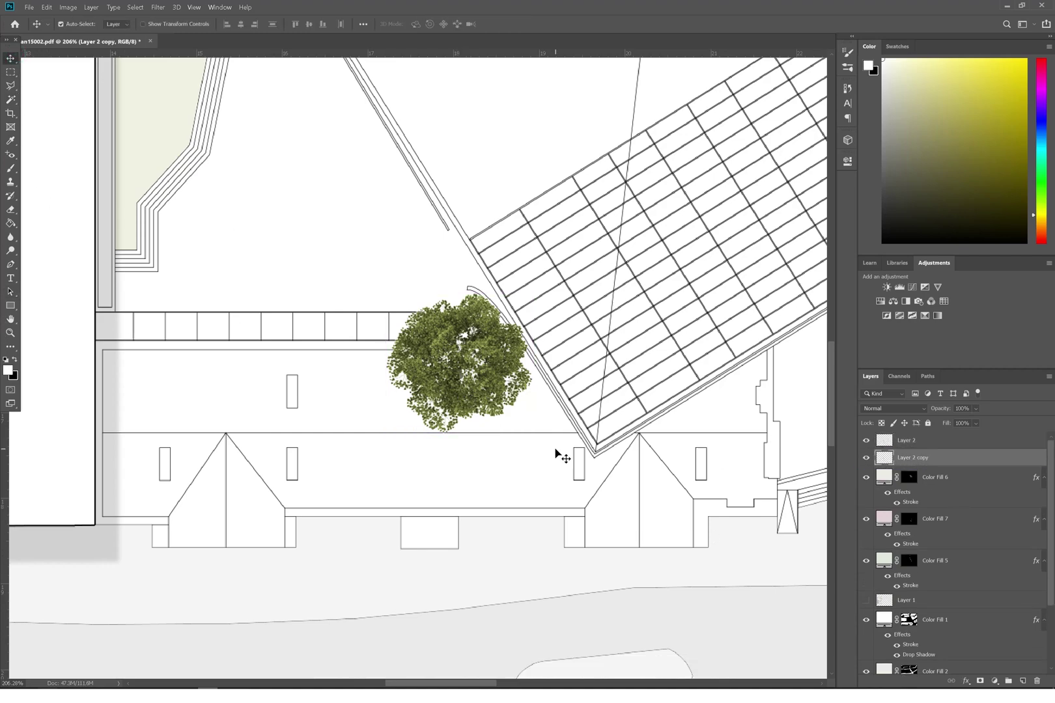
drag(479, 367, 480, 387)
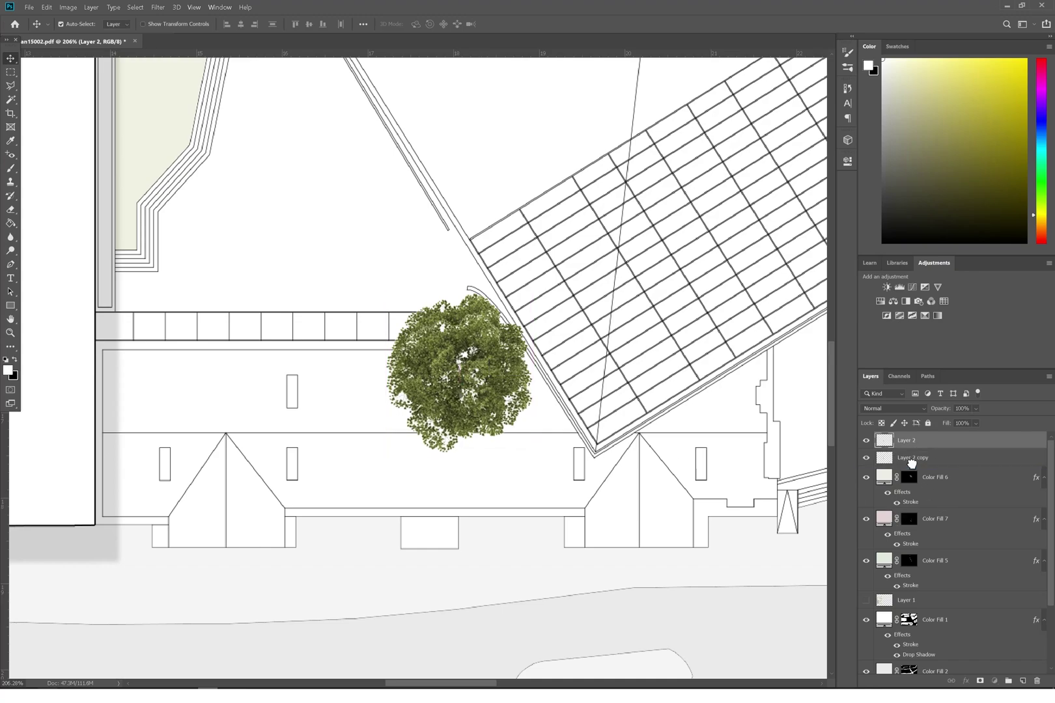
drag(912, 463, 914, 468)
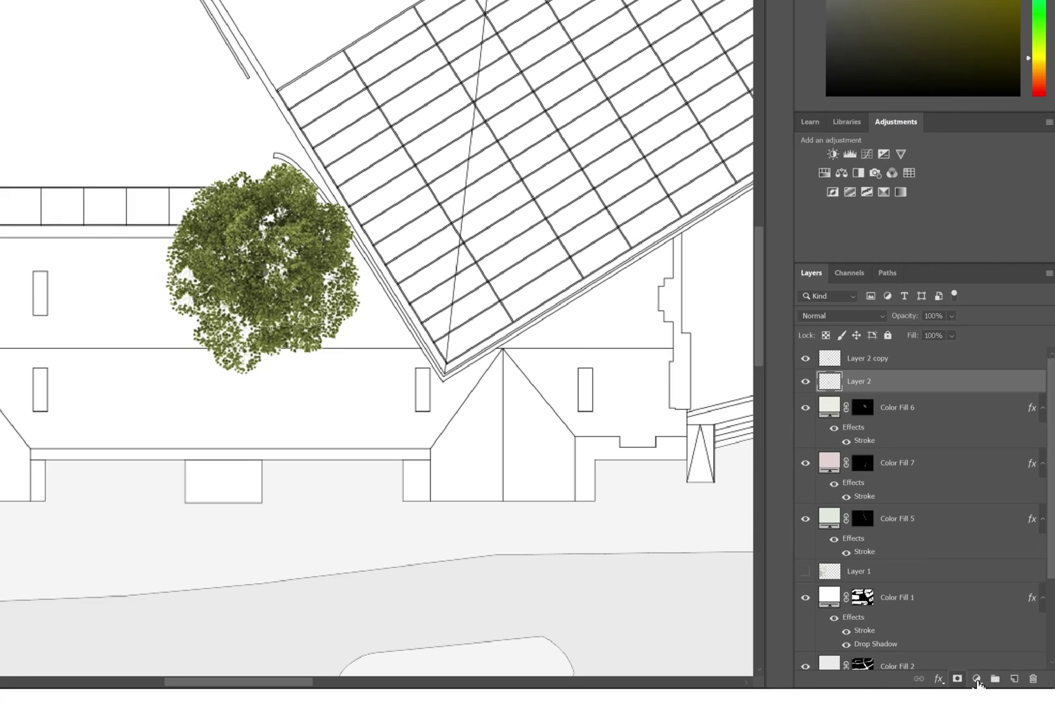
Turn the lower tree on Layer 2 black with a clipped Levels adjustment and merge the two layers
click(994, 680)
click(971, 531)
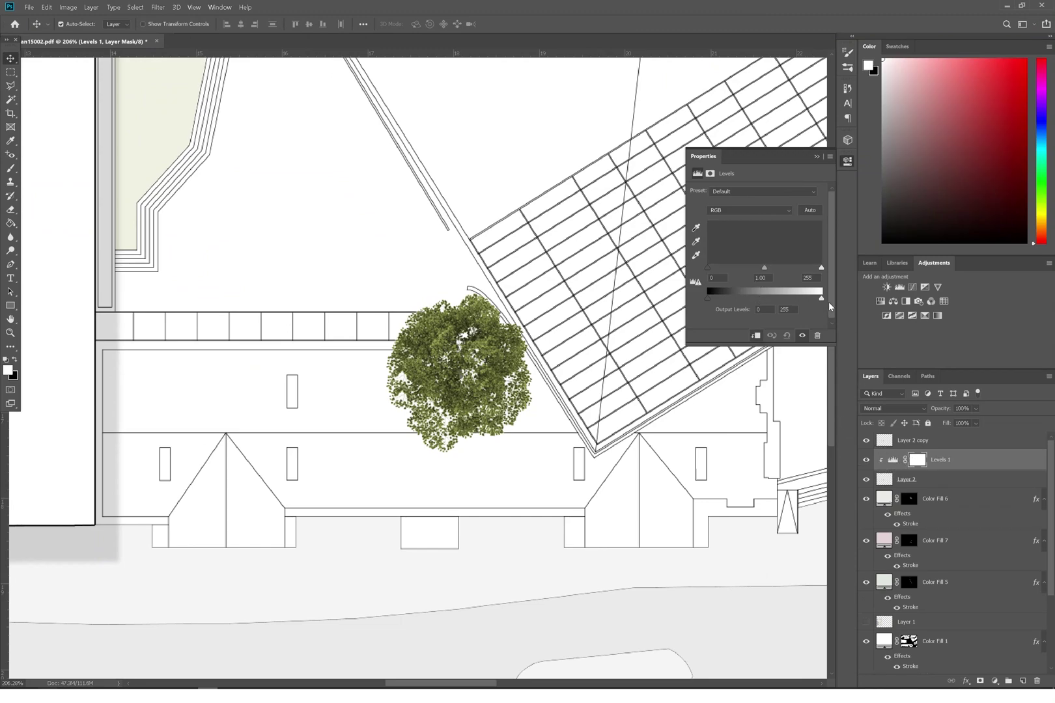
click(817, 156)
ctrl+click(913, 486)
right_click(904, 488)
click(933, 349)
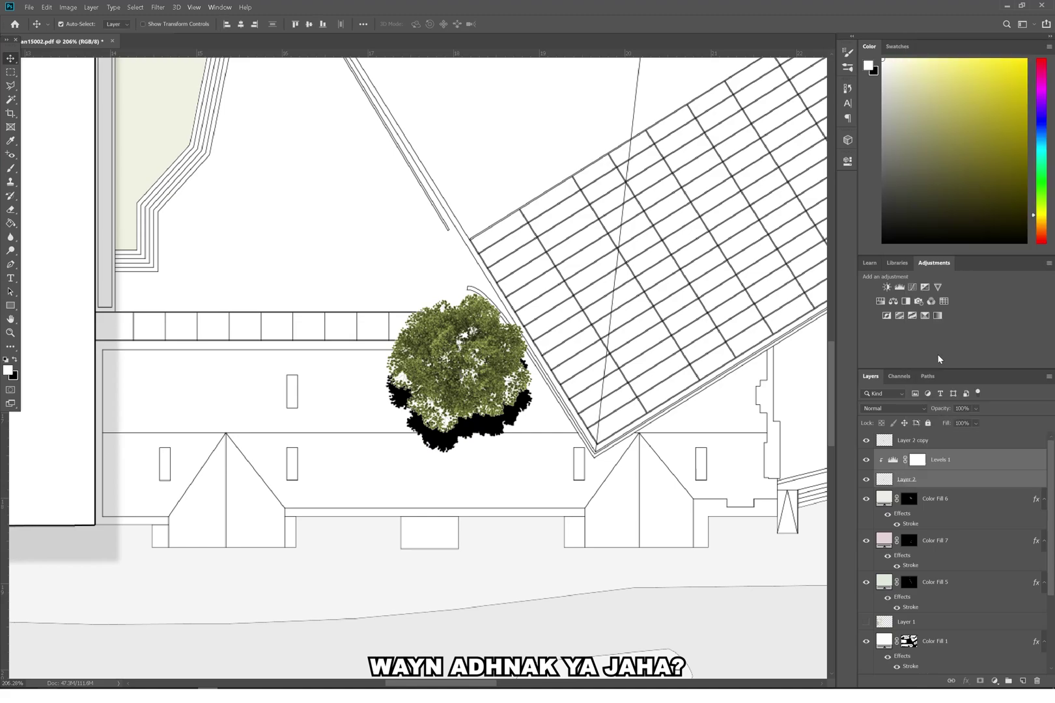
Lower the white limit of This Layer under Blend If for Layer 2 copy to hide the tree's light fringes
ctrl+click(501, 370)
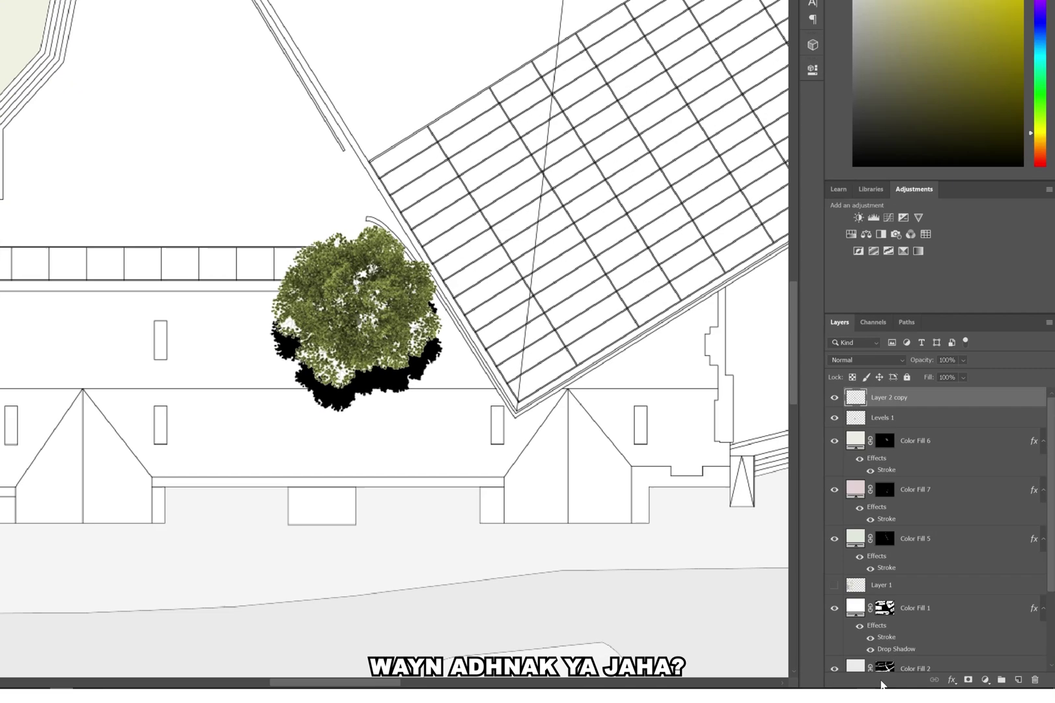
click(950, 680)
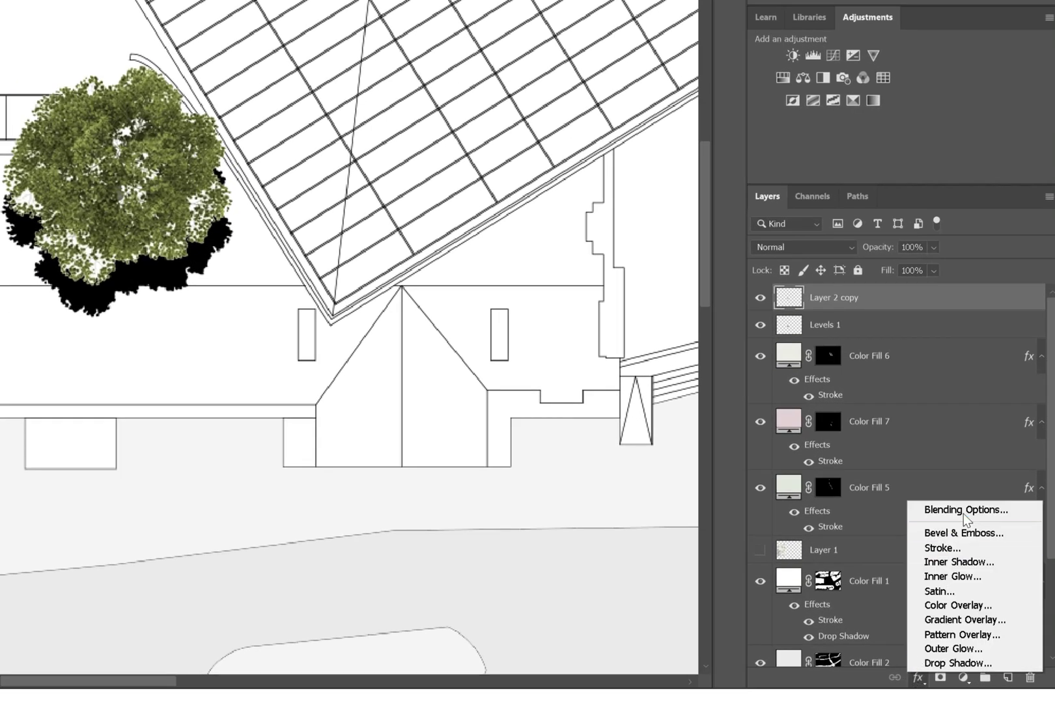
click(985, 556)
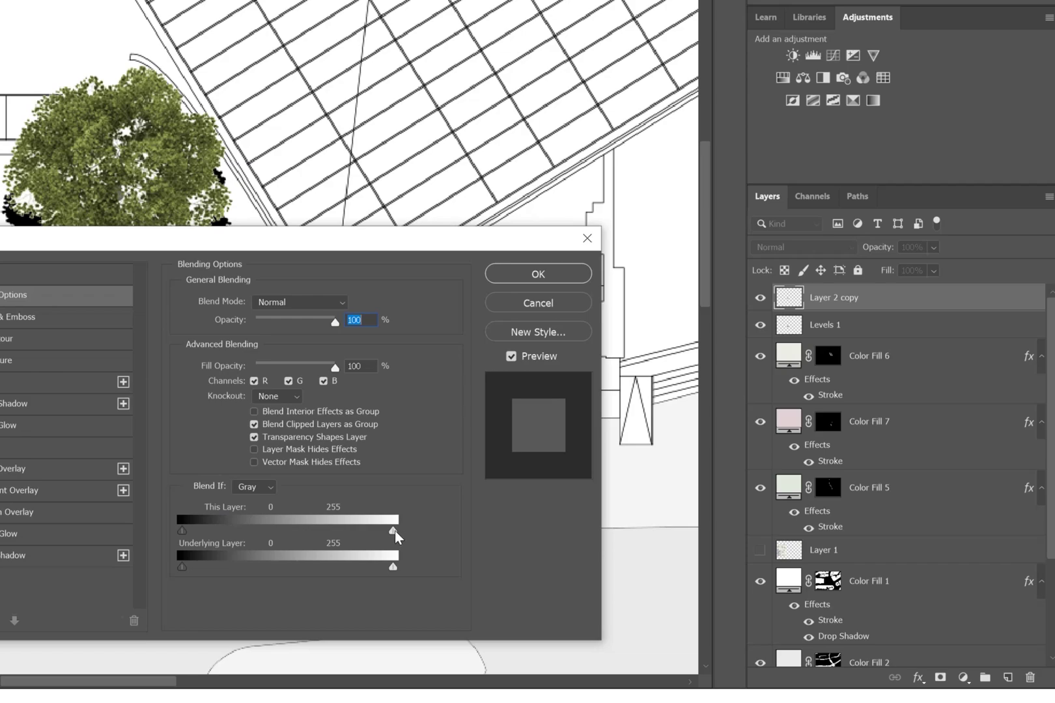
drag(393, 534, 369, 531)
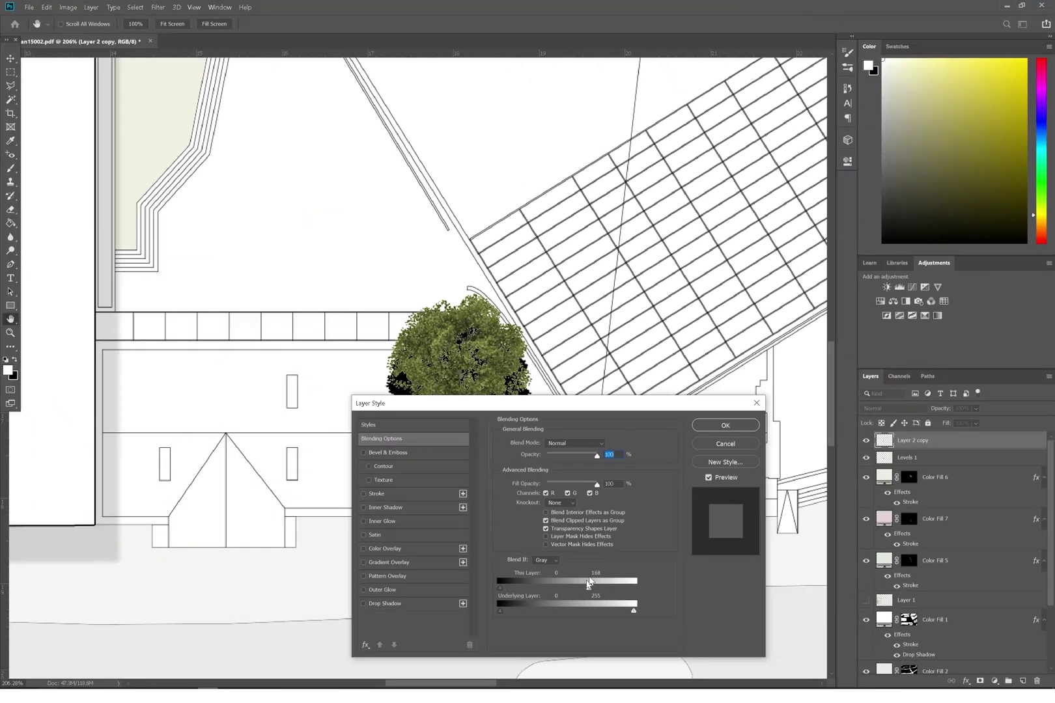
click(726, 425)
Reduce the black shadow layer's opacity to about 30% and scale it to about 87%, offset beneath the tree
click(934, 462)
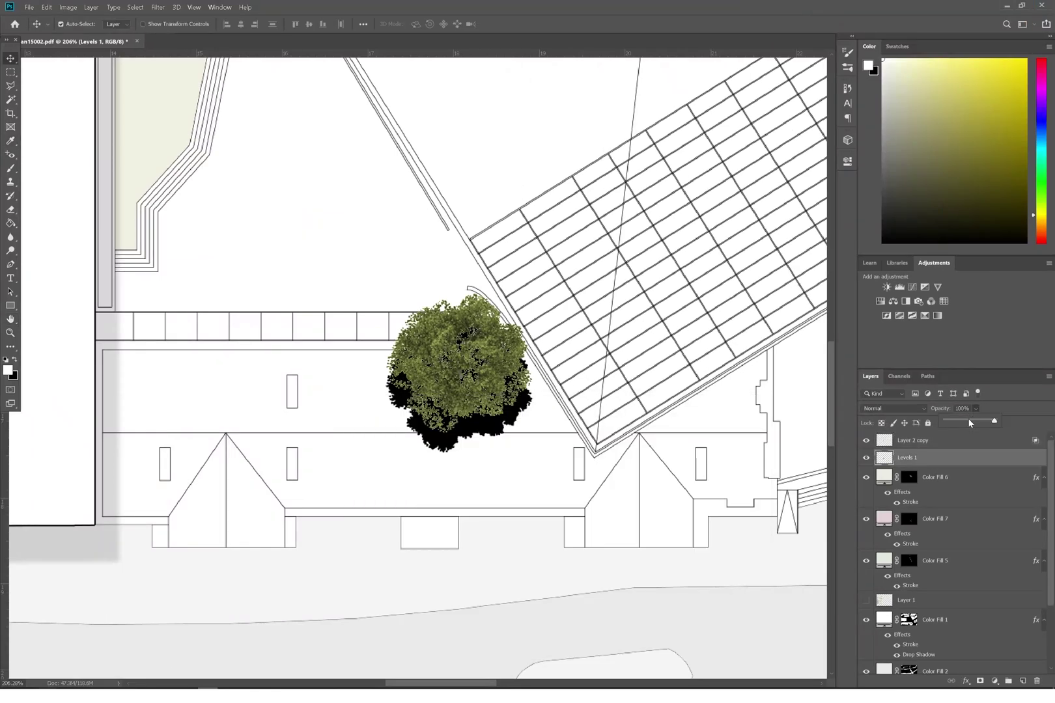
drag(969, 423, 959, 423)
key(ctrl+t)
drag(379, 450, 393, 427)
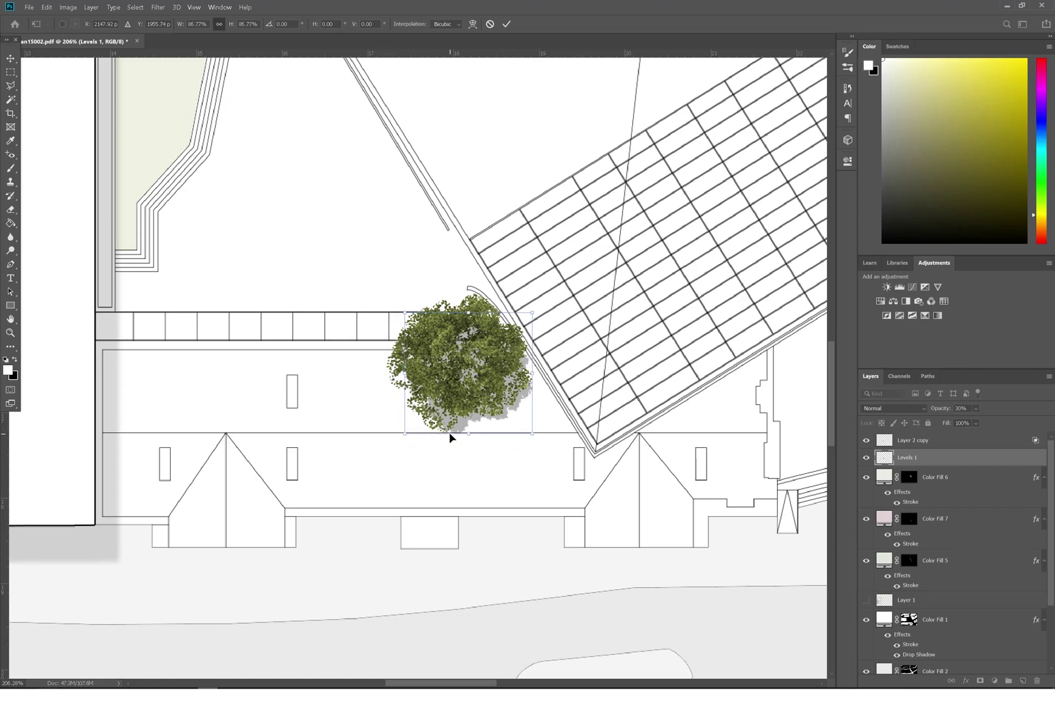
key(Return)
drag(976, 408, 979, 422)
Merge the tree and its shadow into one layer and move it onto the pavement south of the large western building
right_click(931, 441)
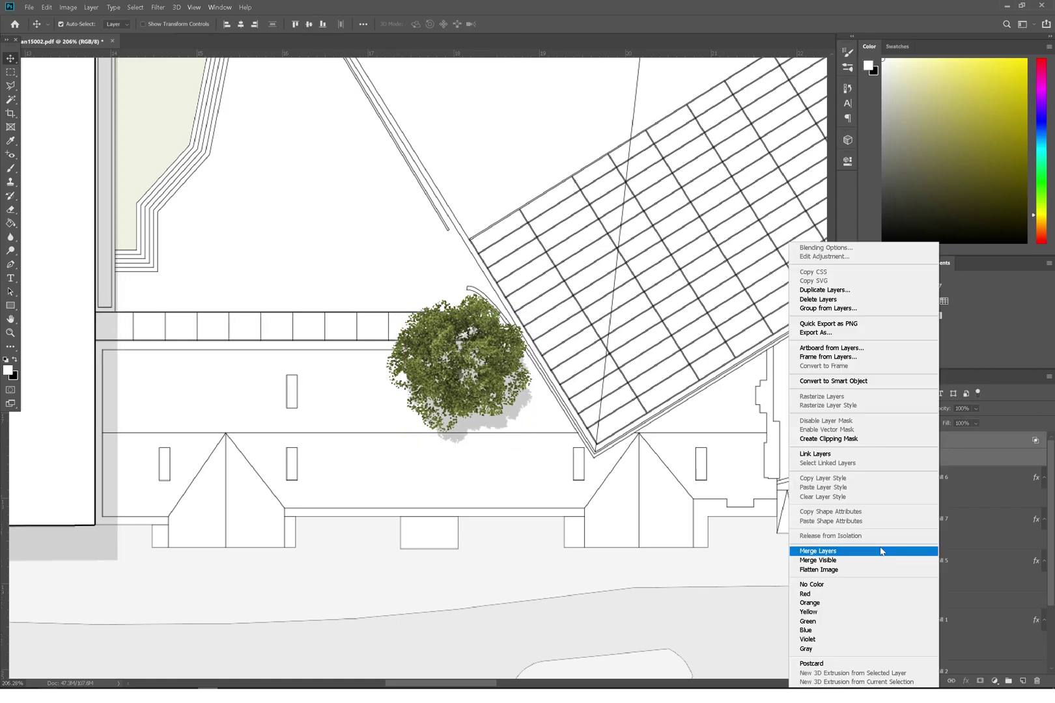
click(865, 561)
scroll(632, 366, down, 5)
scroll(632, 365, down, 2)
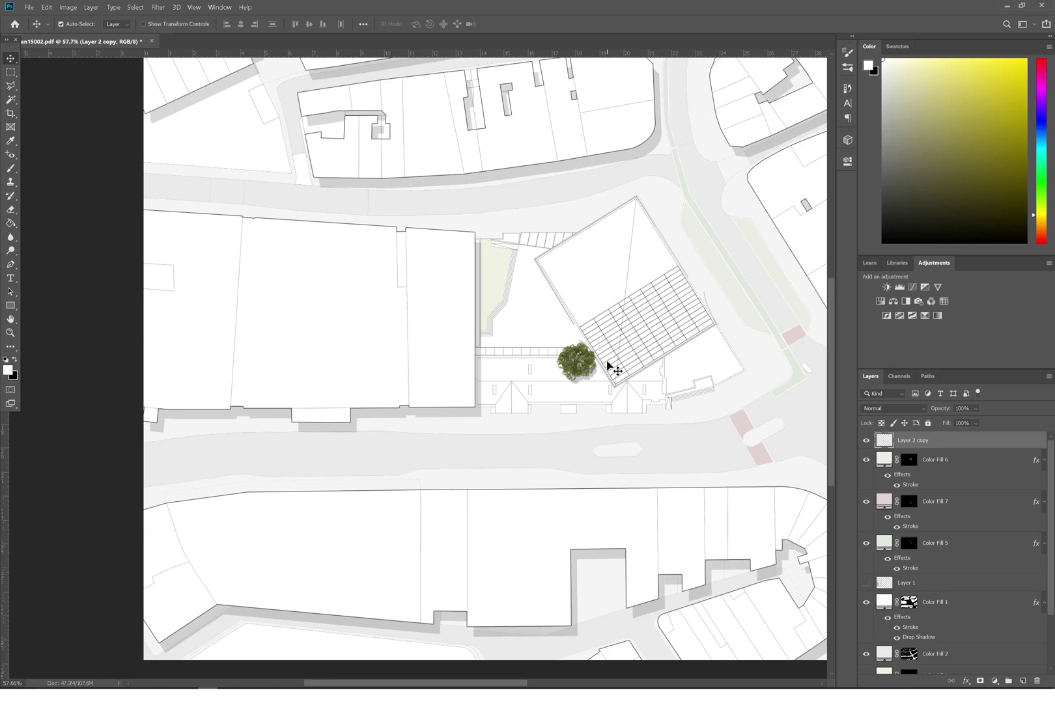
drag(586, 366, 392, 433)
Set the Tree layer's opacity to 60% and shrink the tree on the southern pavement
scroll(390, 431, up, 1)
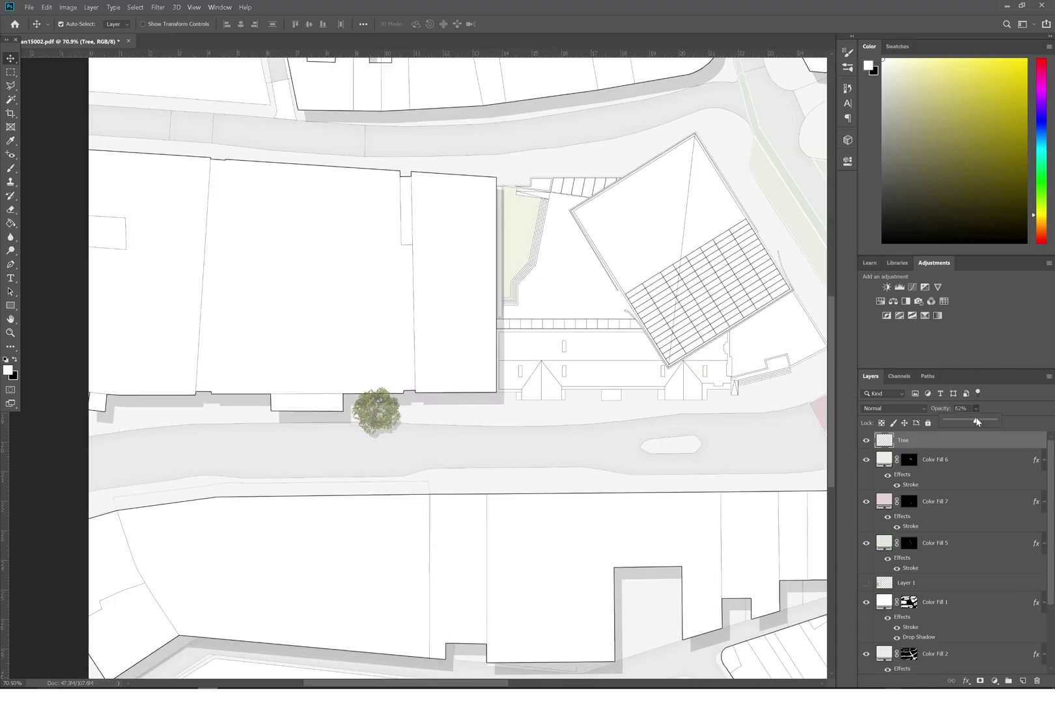
key(ctrl+t)
mouse_move(400, 386)
mouse_down()
mouse_move(384, 393)
mouse_move(402, 410)
mouse_up()
key(Return)
Copy the tree from the southern pavement and resize the copy for the street north of the central building
ctrl+shift+click(369, 409)
drag(395, 409, 500, 342)
scroll(399, 461, down, 3)
scroll(499, 342, up, 5)
drag(499, 342, 407, 327)
scroll(339, 233, up, 1)
key(ctrl+t)
click(503, 24)
Place tree copies in an evenly spaced row along the pavement north of the central building
drag(407, 328, 268, 311)
scroll(535, 389, down, 4)
scroll(284, 311, up, 4)
drag(242, 314, 288, 307)
drag(288, 307, 334, 301)
drag(332, 301, 427, 283)
drag(428, 286, 503, 247)
scroll(519, 265, down, 1)
drag(500, 246, 542, 239)
Place further tree copies east of the central building and smaller ones at both ends of the southeastern pedestrian crossing
scroll(390, 194, down, 6)
drag(464, 215, 580, 406)
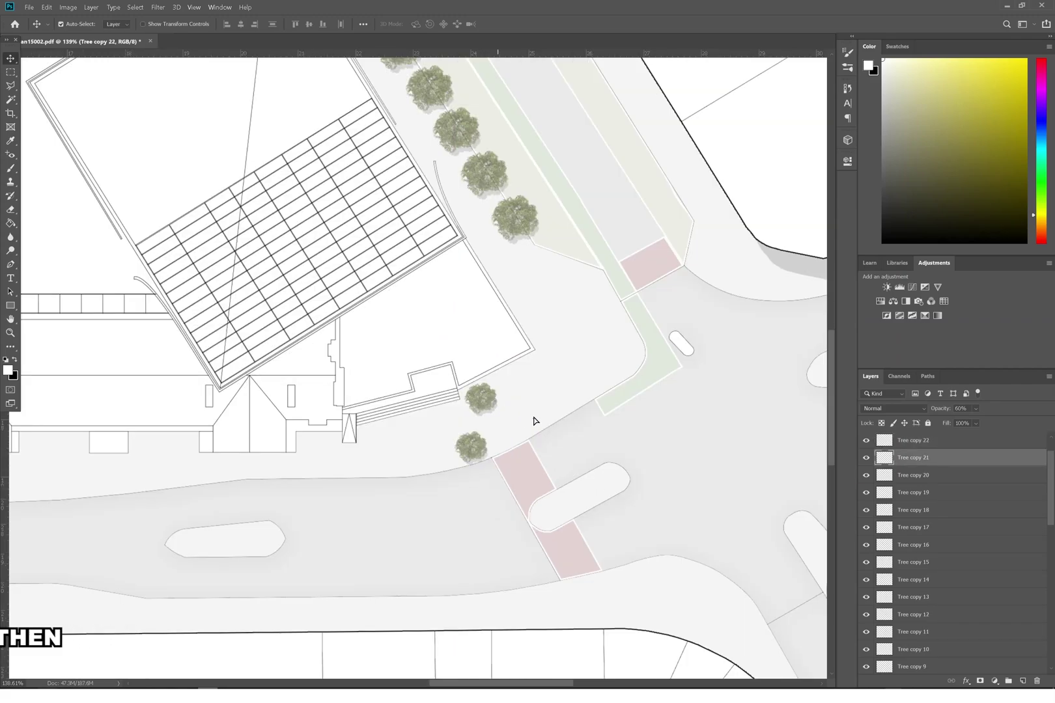
scroll(543, 420, down, 3)
drag(480, 400, 579, 552)
scroll(536, 431, up, 1)
scroll(616, 494, down, 3)
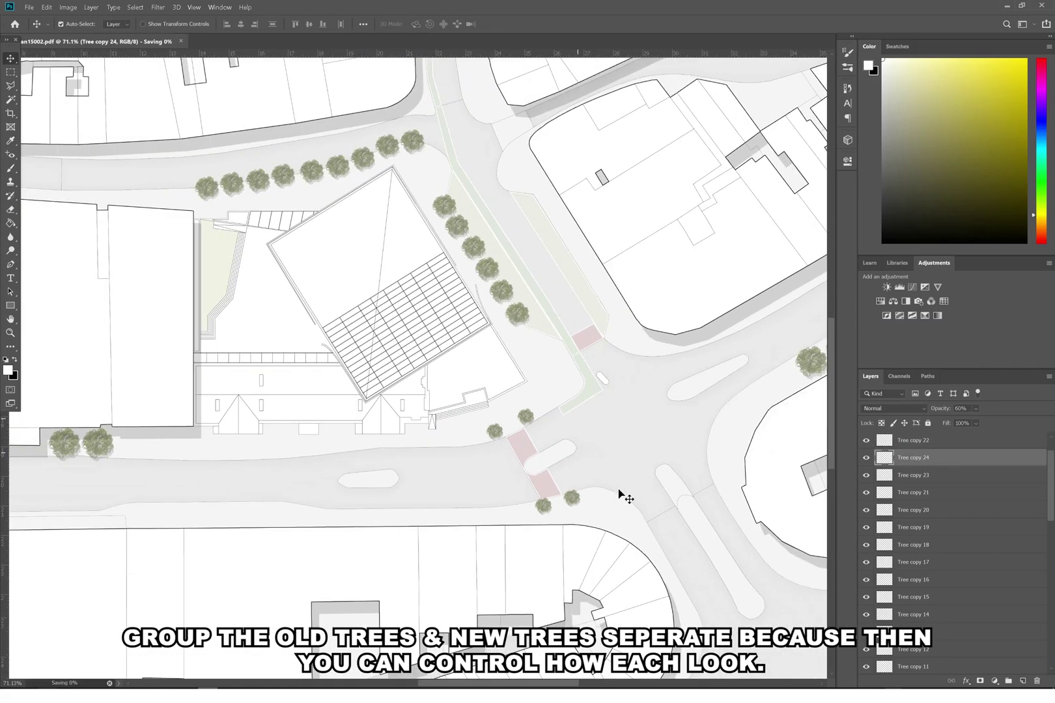
Add the narrow strips around the southern building and the northern border beside the green area to the Magic Wand selection on PLAN
scroll(530, 480, up, 3)
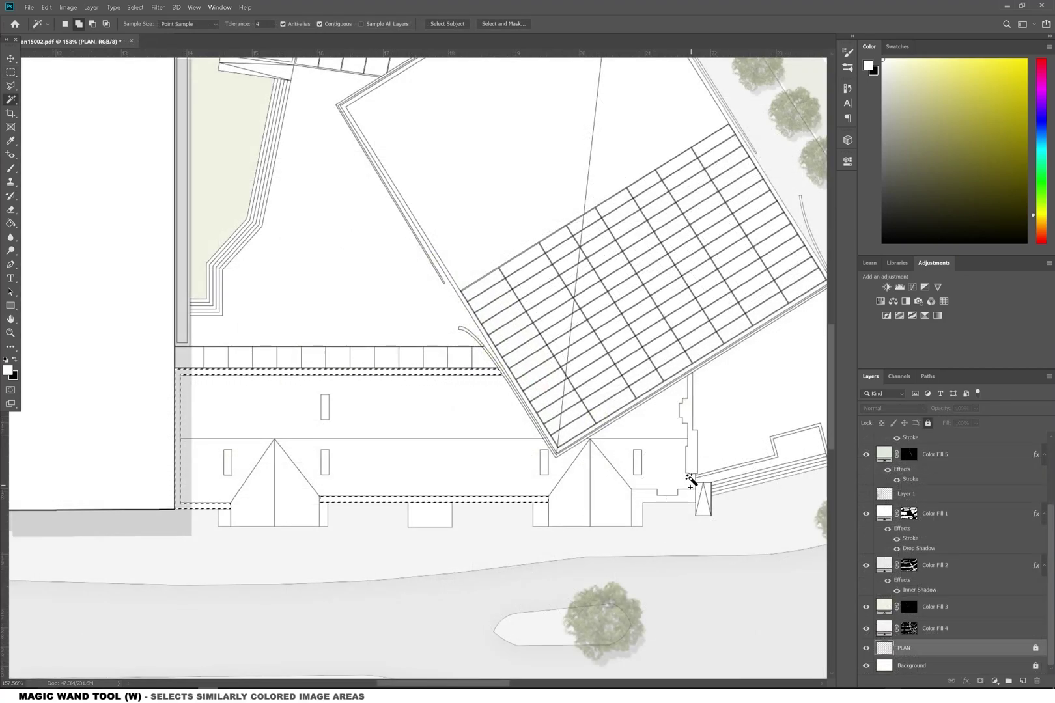
shift+click(688, 481)
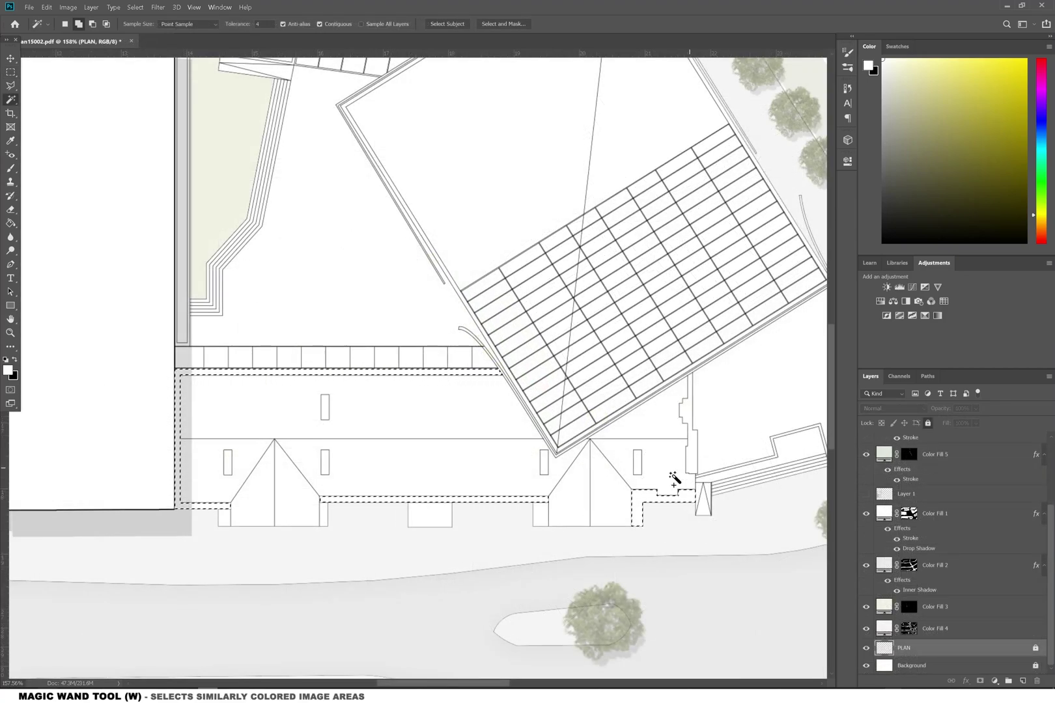
scroll(346, 513, down, 3)
scroll(267, 241, up, 3)
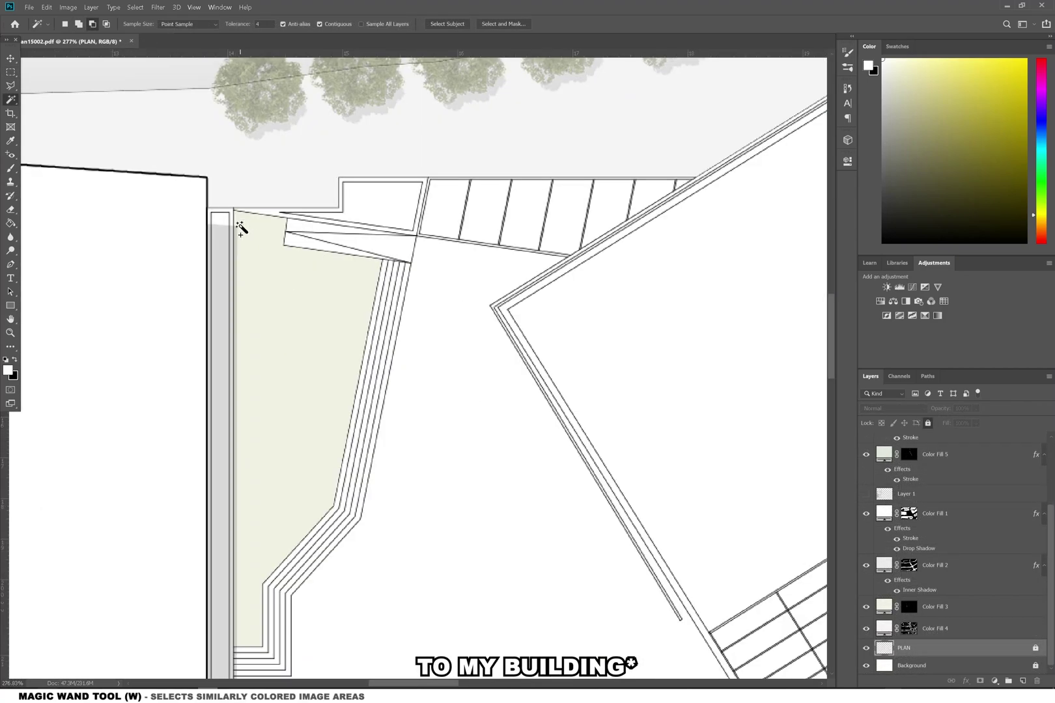
shift+click(355, 192)
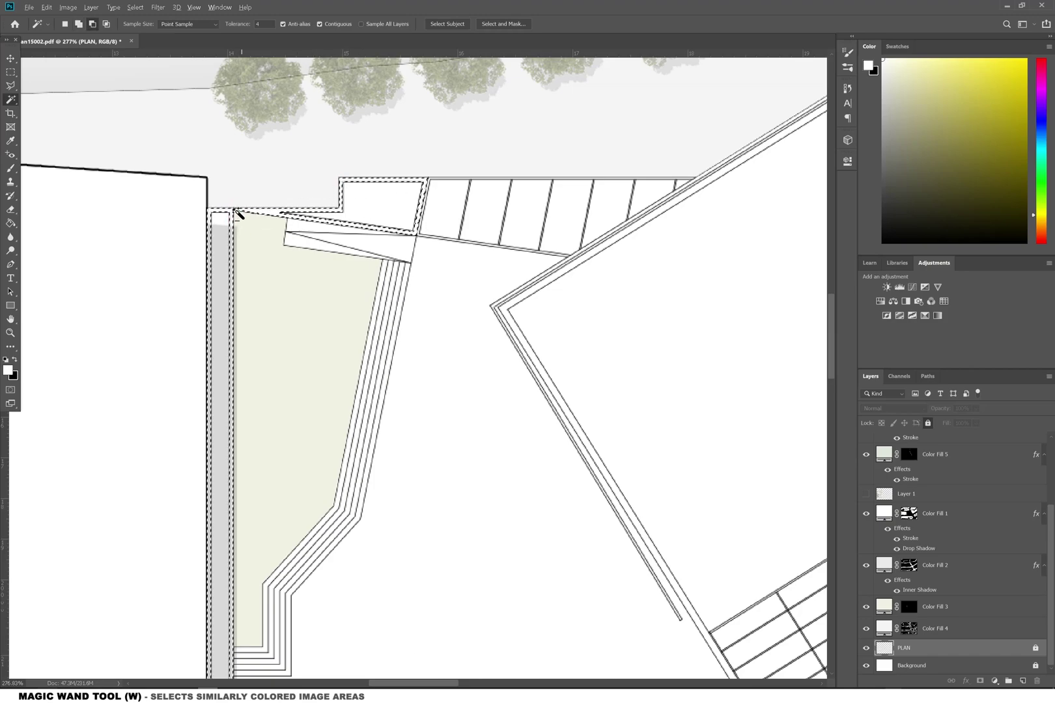
Extend the Magic Wand selection with the recessed landing, the steps and the small ramp at the terrace southeast of the central building
scroll(236, 217, down, 3)
scroll(617, 485, up, 2)
scroll(688, 452, up, 2)
shift+click(647, 506)
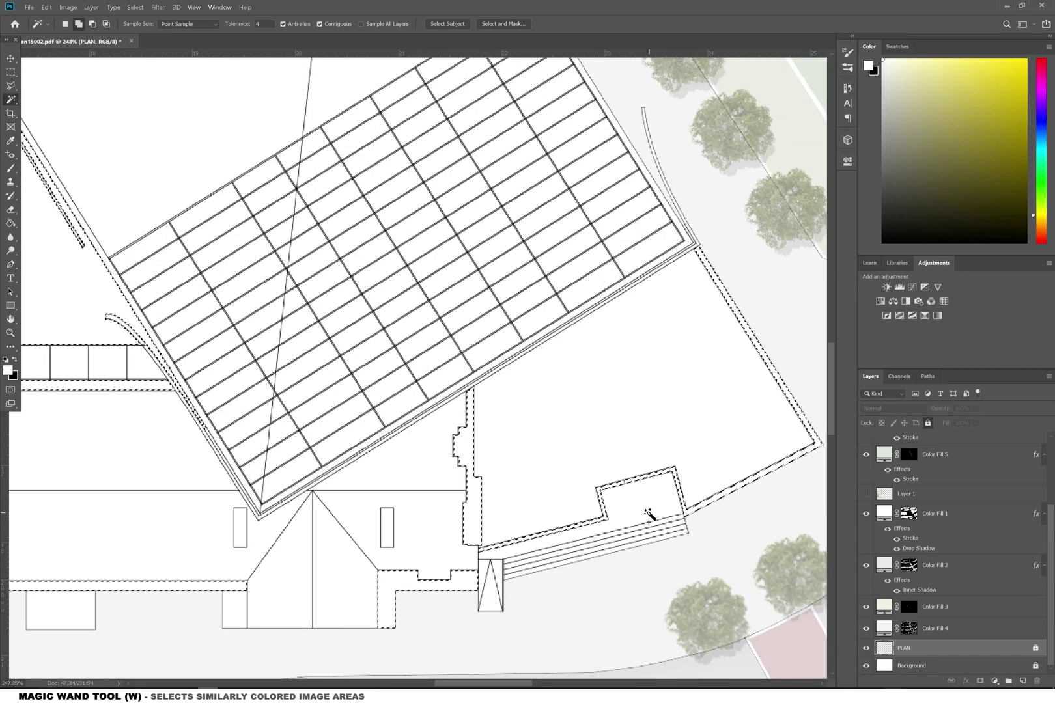
scroll(612, 538, up, 2)
shift+click(392, 582)
shift+click(389, 612)
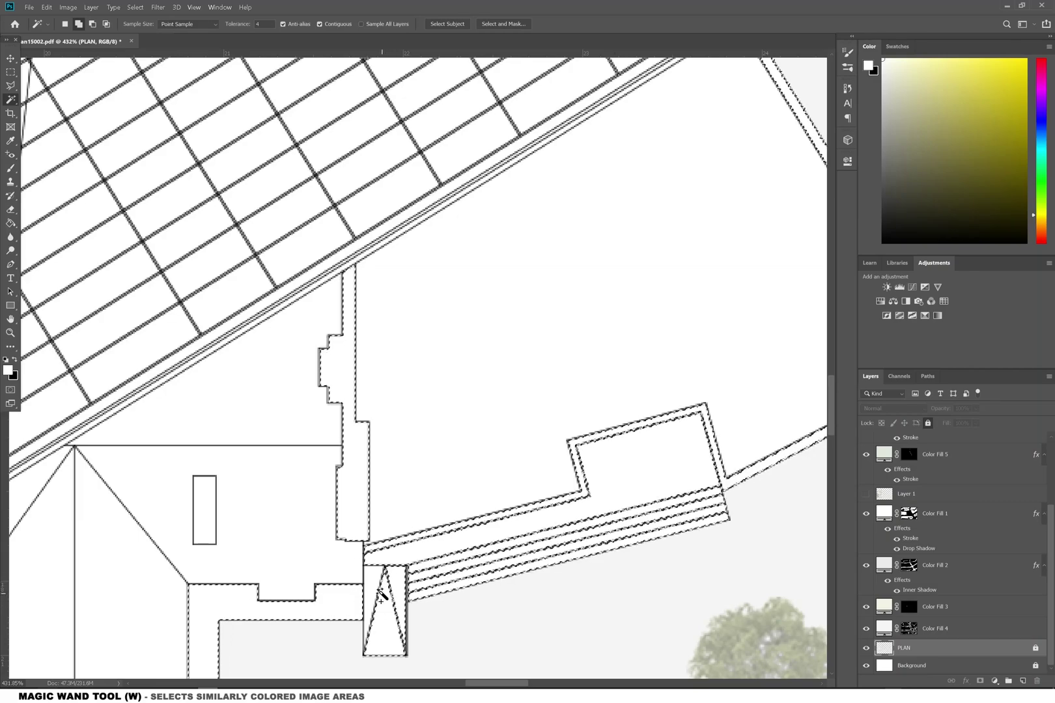
shift+click(376, 593)
Fill the selected paving and terrace areas around the central building with a light concrete-texture Pattern fill layer
scroll(649, 513, down, 3)
scroll(651, 517, down, 2)
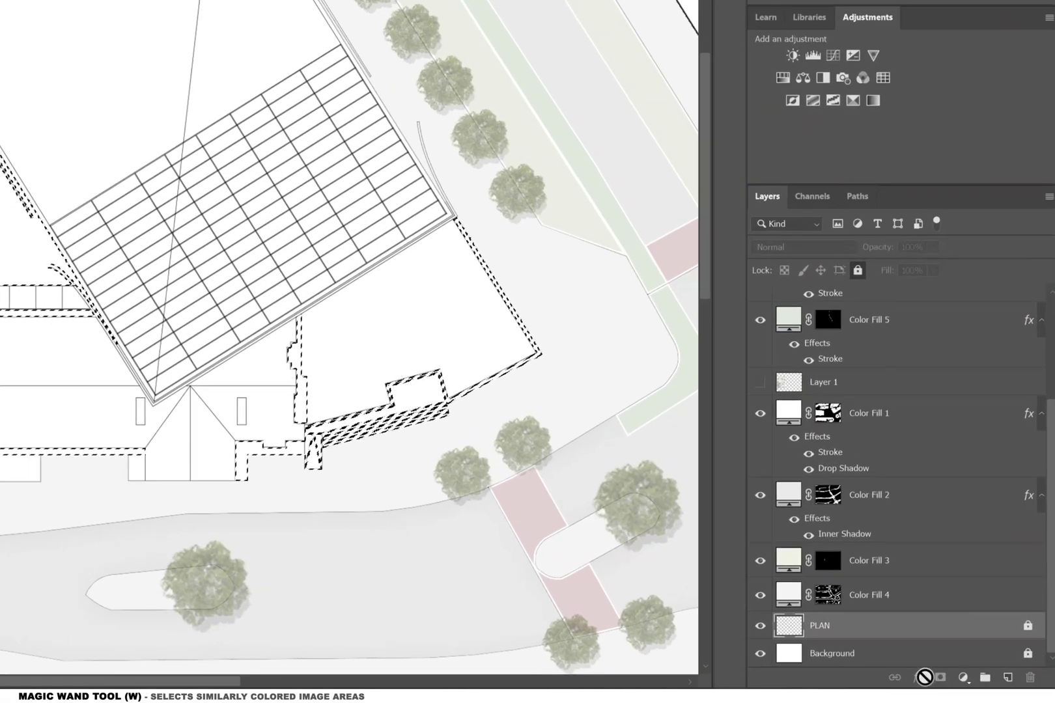
click(994, 680)
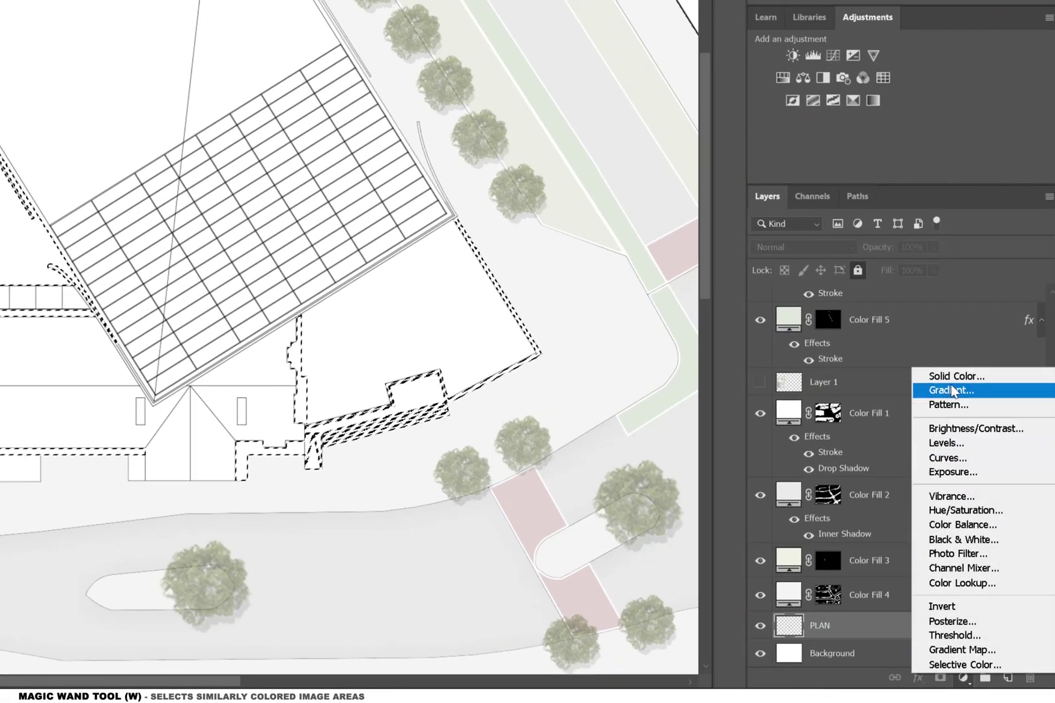
click(948, 404)
click(455, 233)
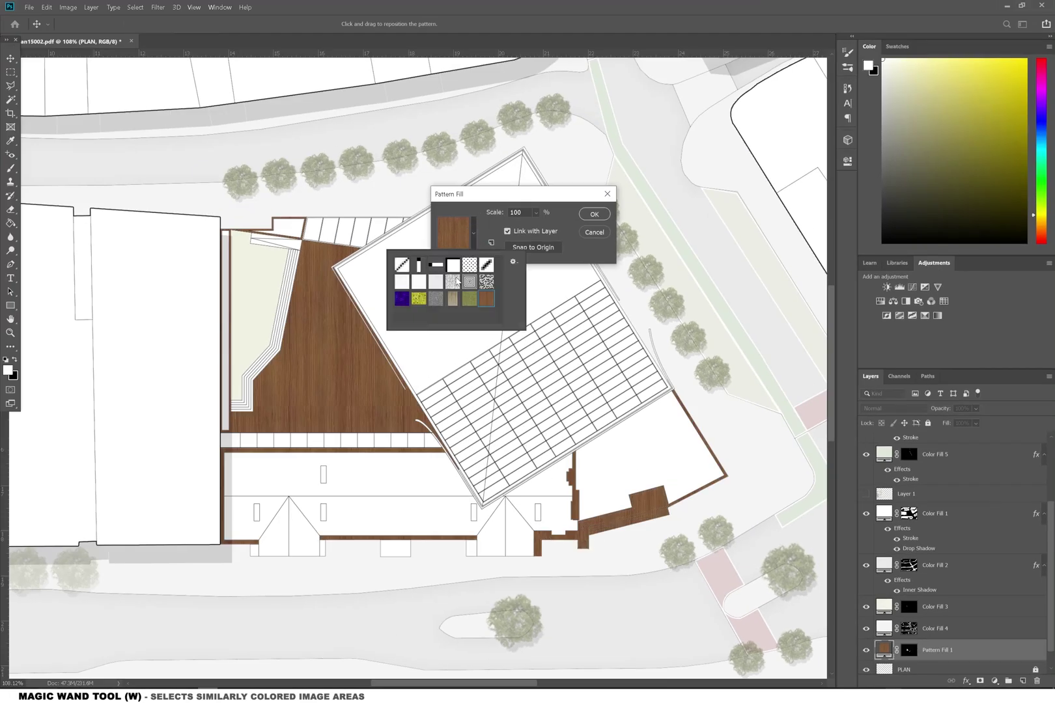
click(413, 284)
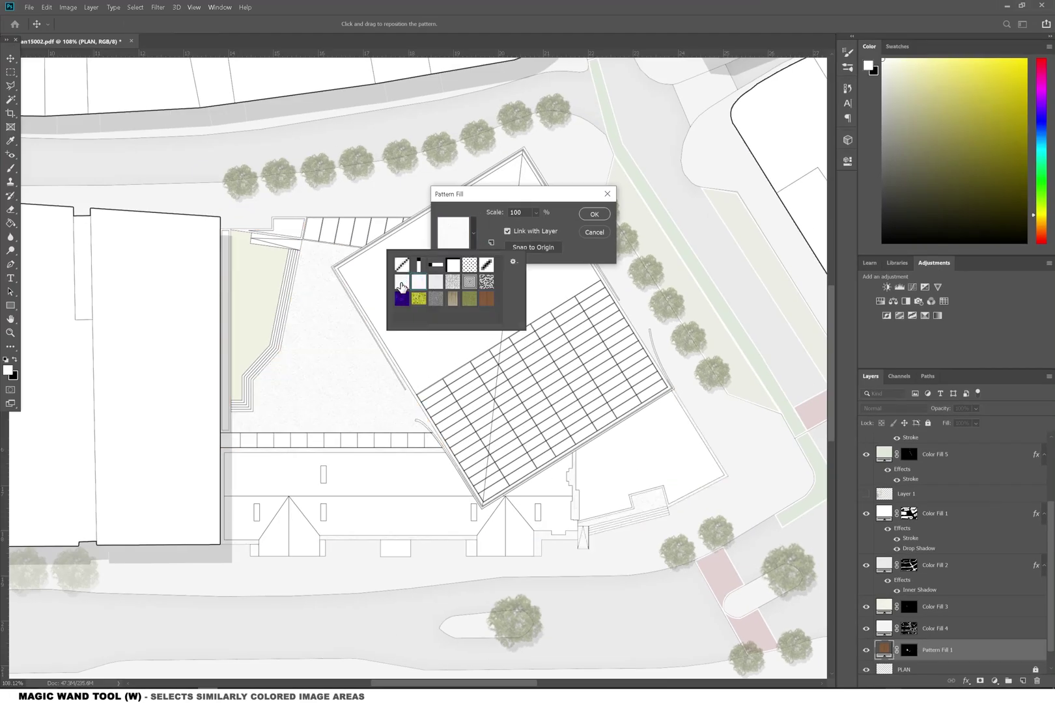
click(599, 216)
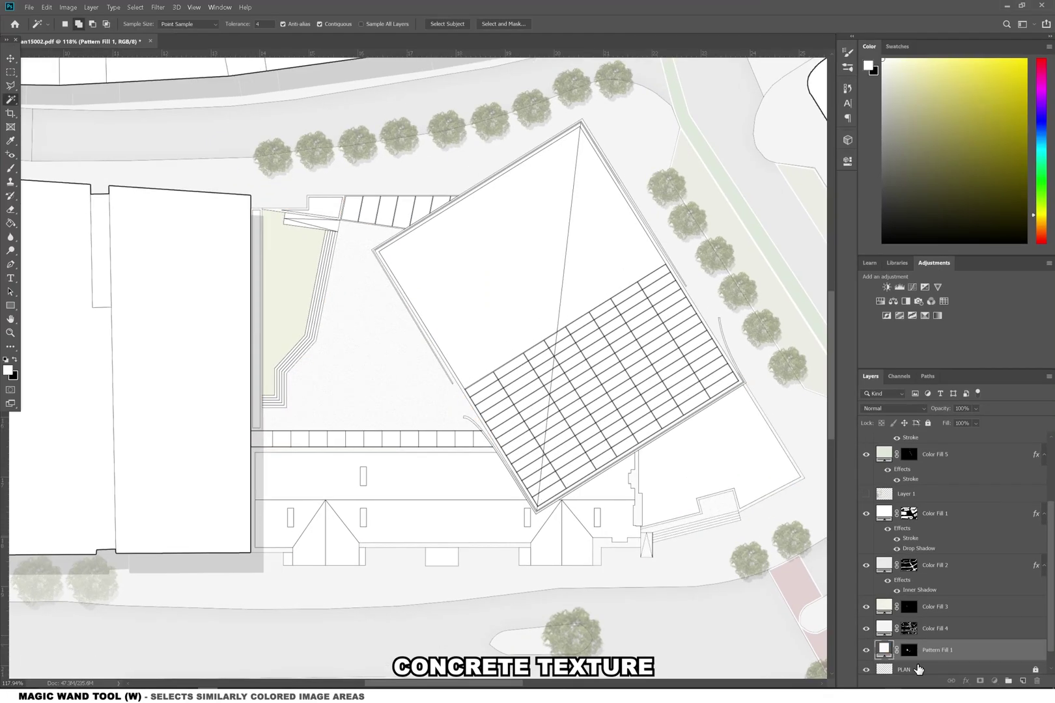
Add a grass Pattern fill layer above PLAN for the narrow bed along the western building and the small bed north of the courtyard
click(912, 670)
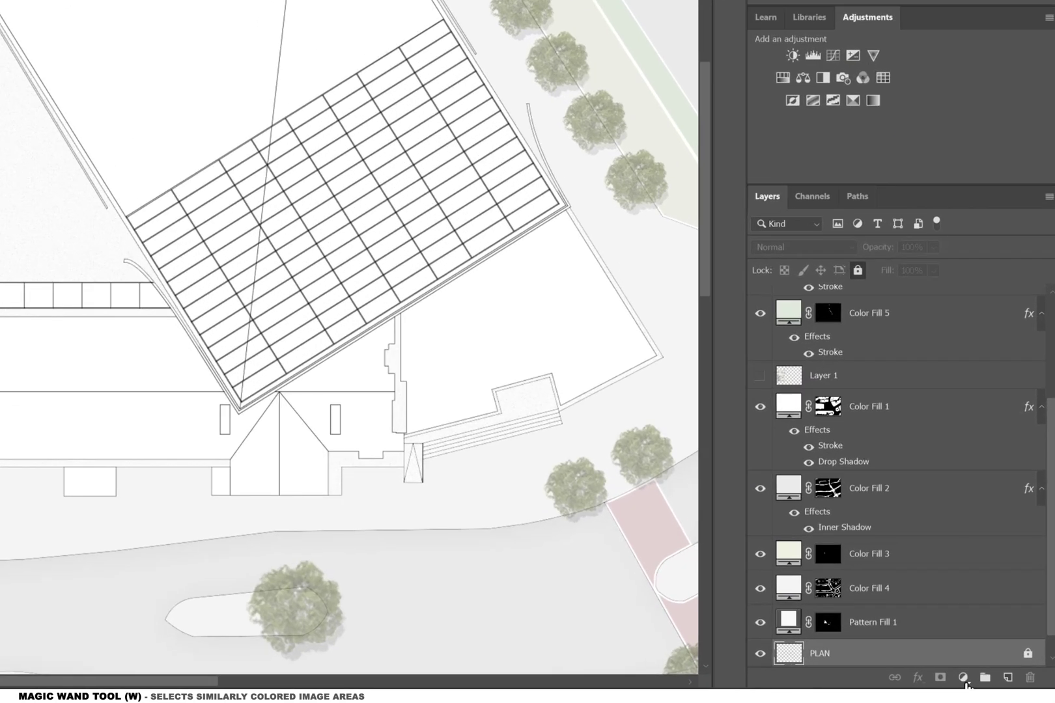
click(994, 681)
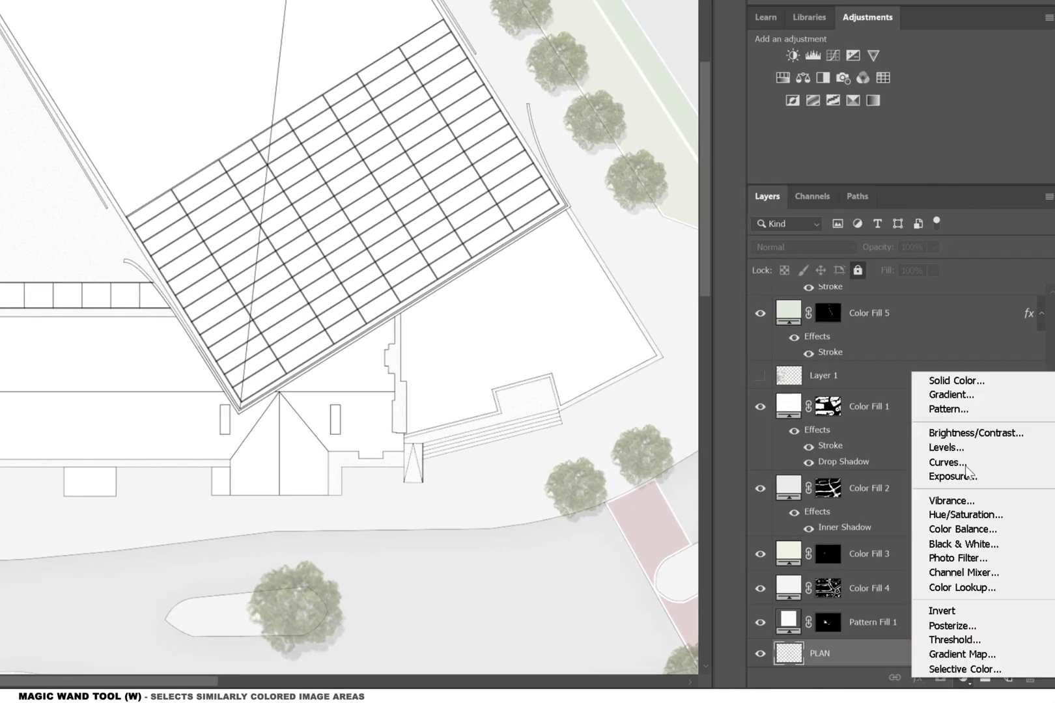
click(952, 409)
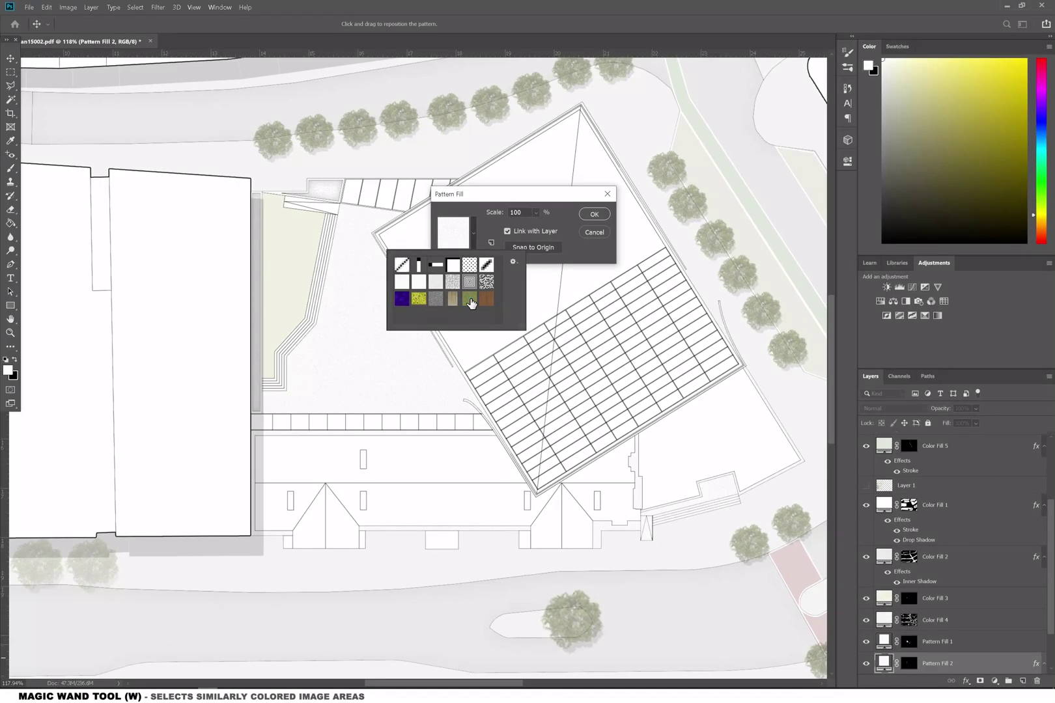
click(470, 303)
click(536, 213)
key(Return)
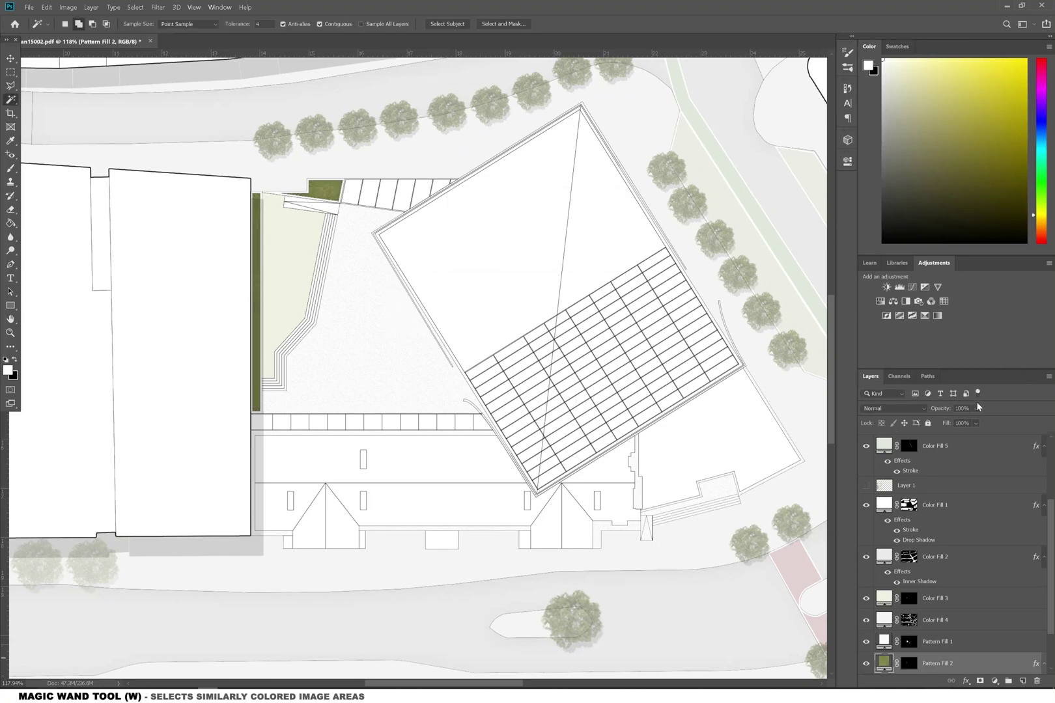
Cover the large green area west of the courtyard with a grass Pattern fill layer scaled to about 34%
key(v)
click(287, 231)
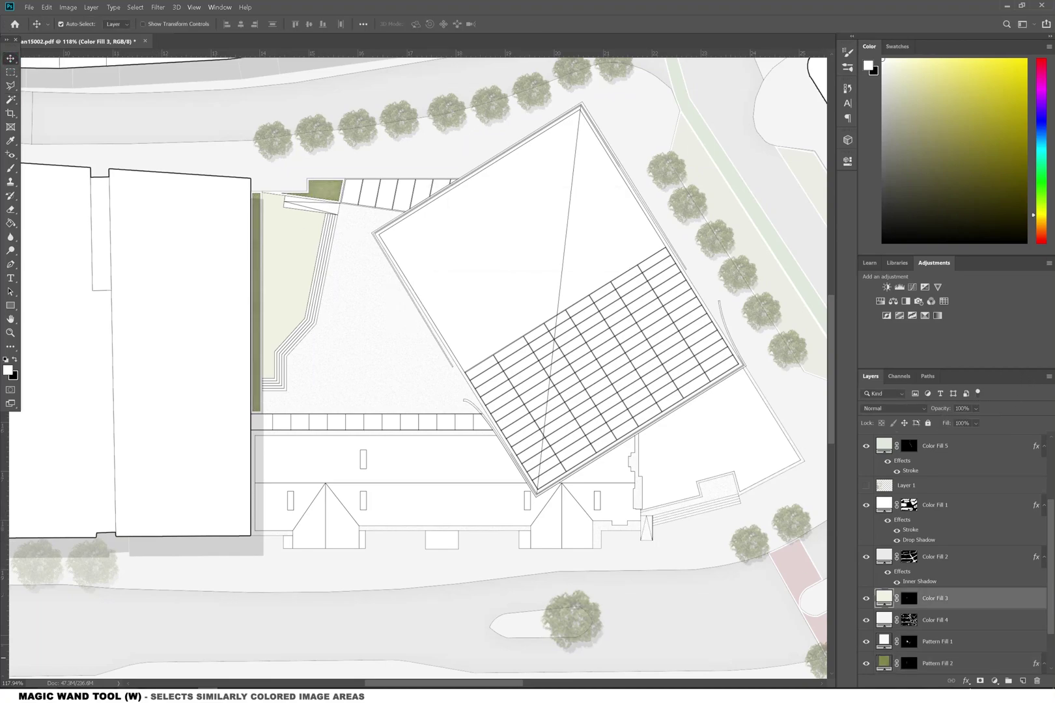
click(994, 681)
click(996, 509)
click(475, 237)
click(464, 301)
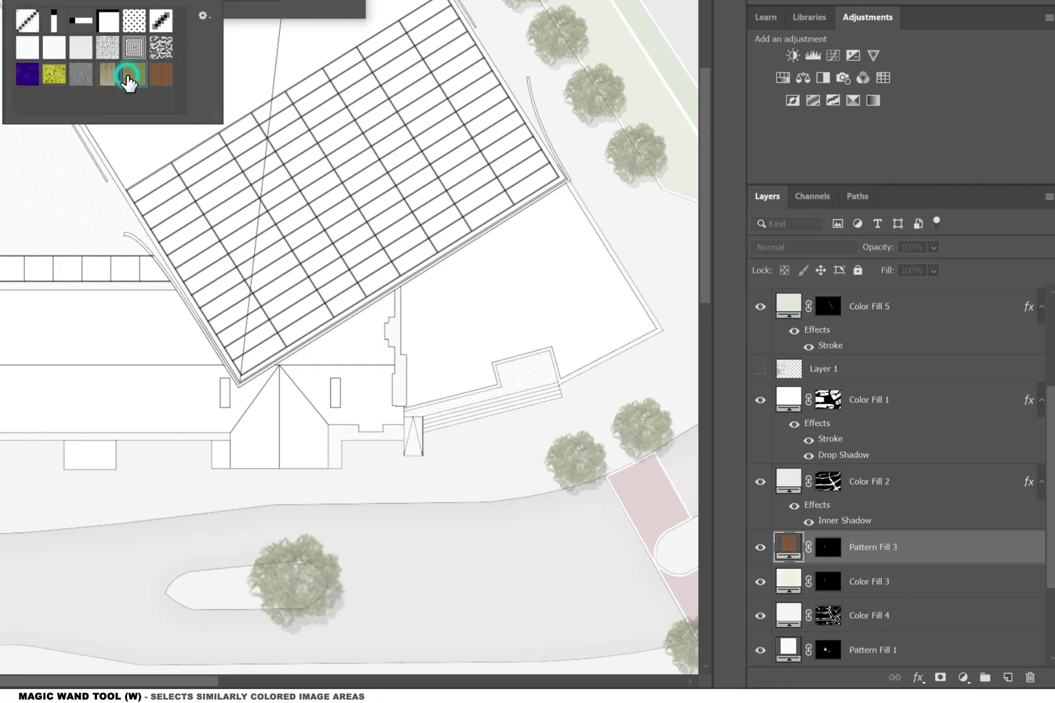
click(476, 239)
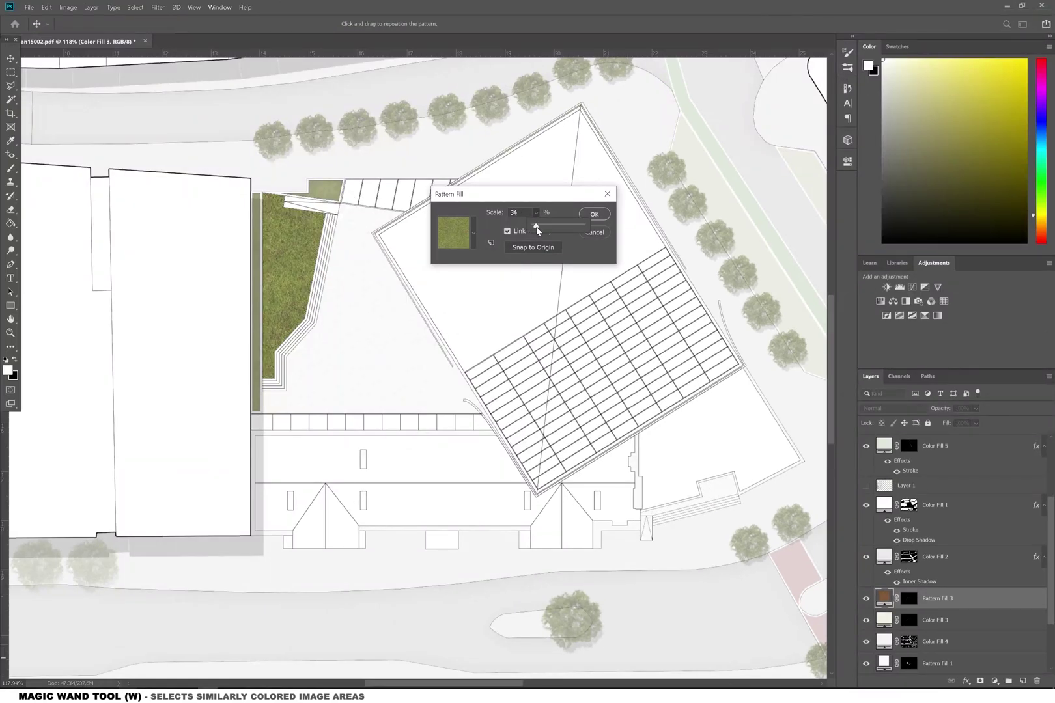
key(Return)
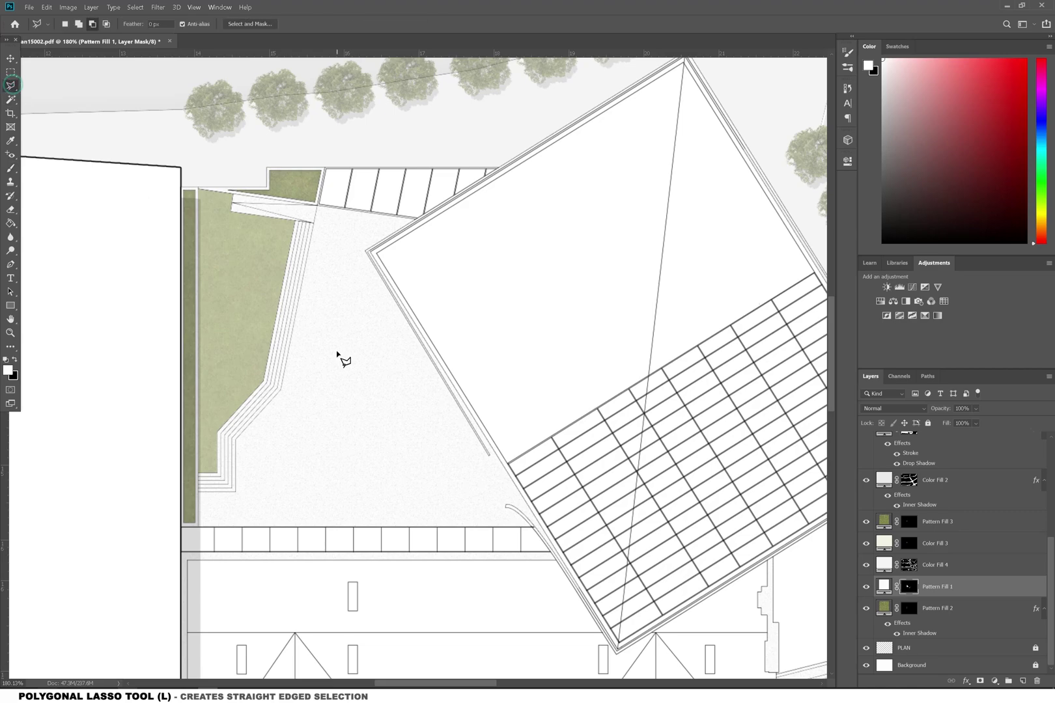
Select small irregular planting patches along the courtyard's stepped edge, from the ramp down to the lower end, with the Polygonal Lasso
scroll(337, 351, up, 5)
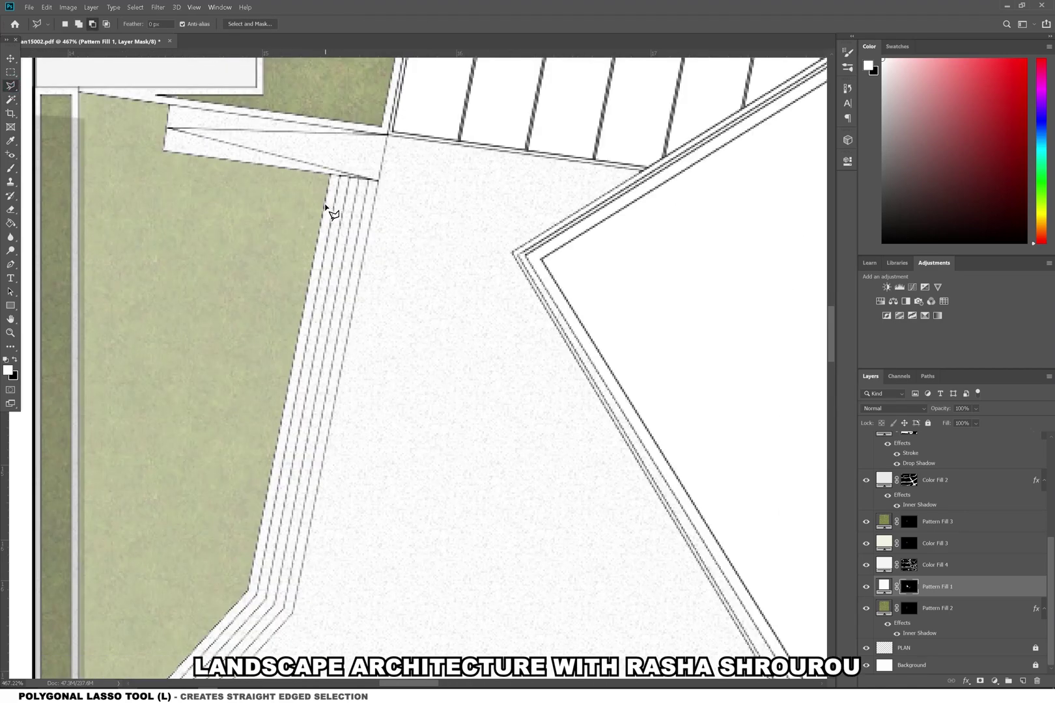
click(324, 204)
scroll(318, 262, down, 1)
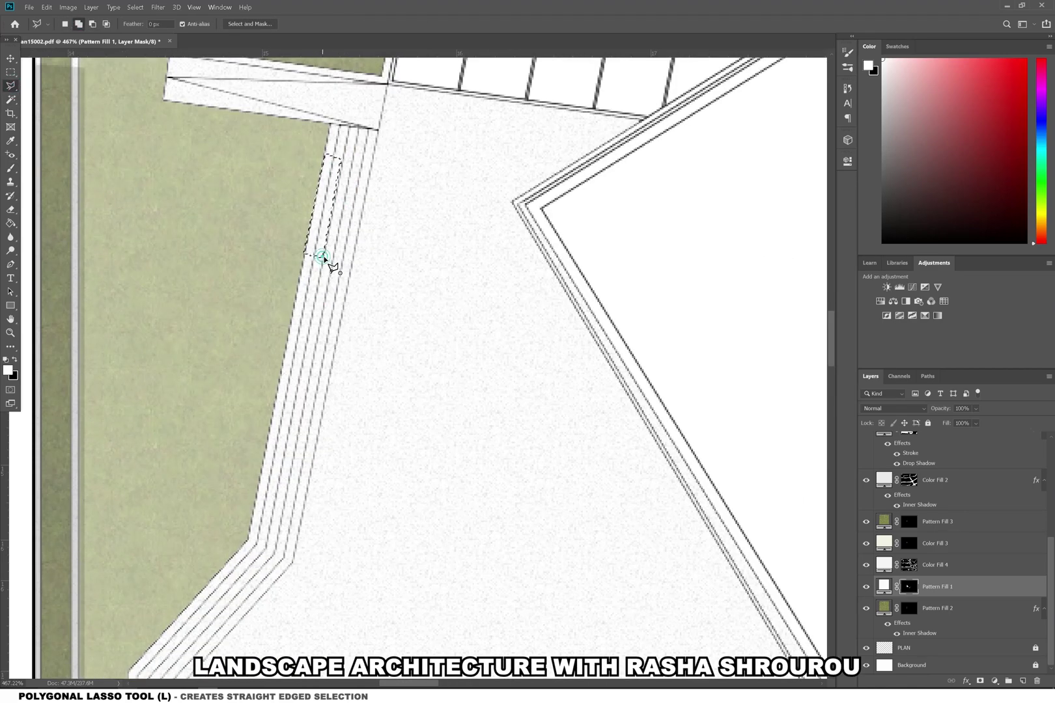
scroll(317, 230, down, 1)
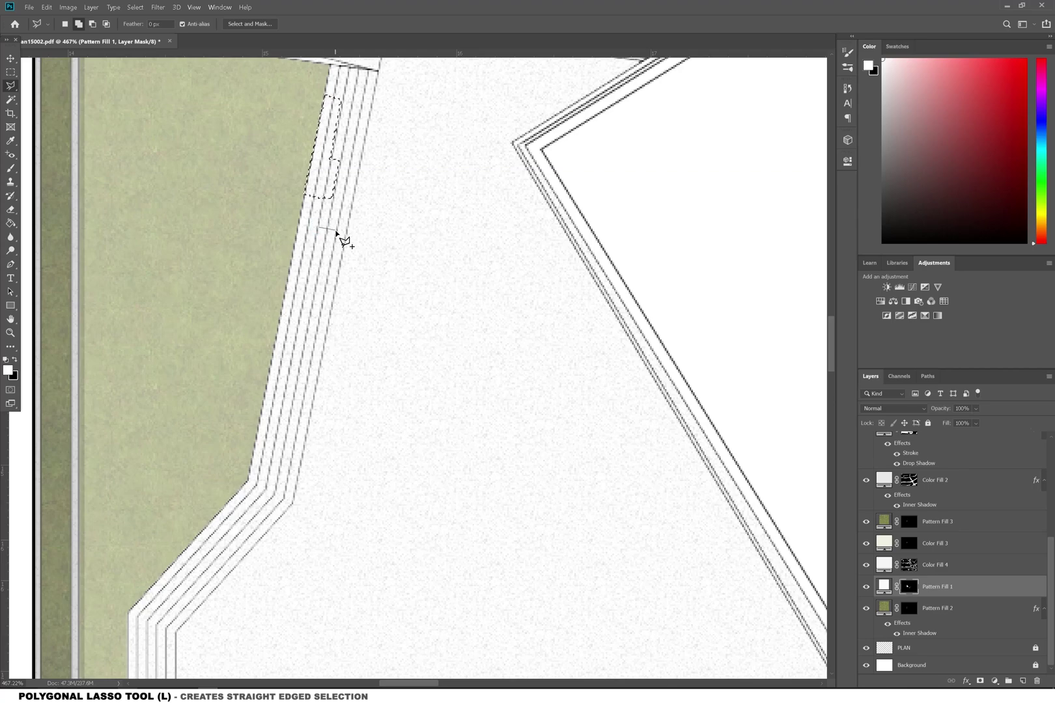
click(329, 231)
scroll(324, 255, down, 1)
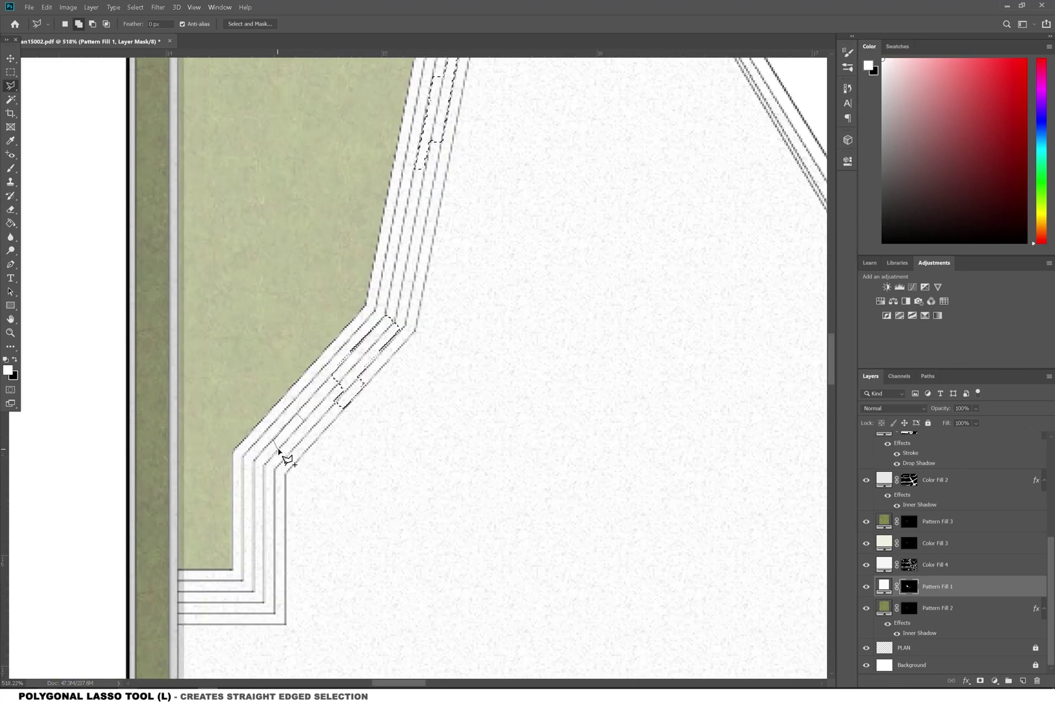
scroll(370, 388, down, 1)
scroll(247, 516, left, 1)
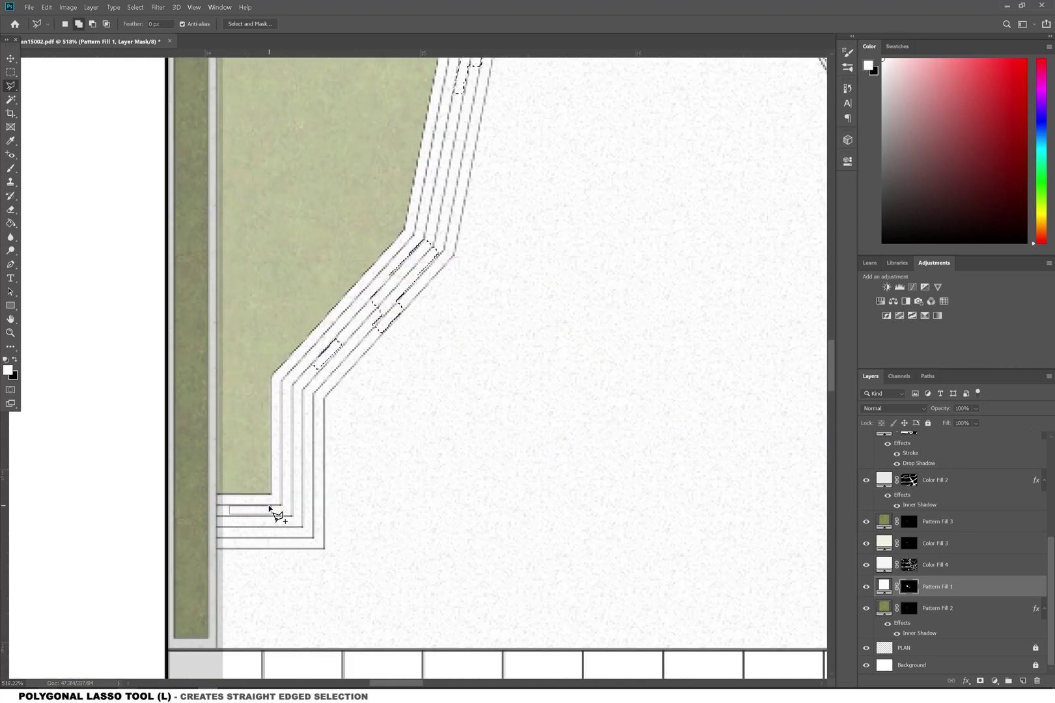
double_click(218, 517)
scroll(247, 510, down, 3)
Brush the selected step patches into the mask of Pattern Fill 3 so they take the grass texture
key(b)
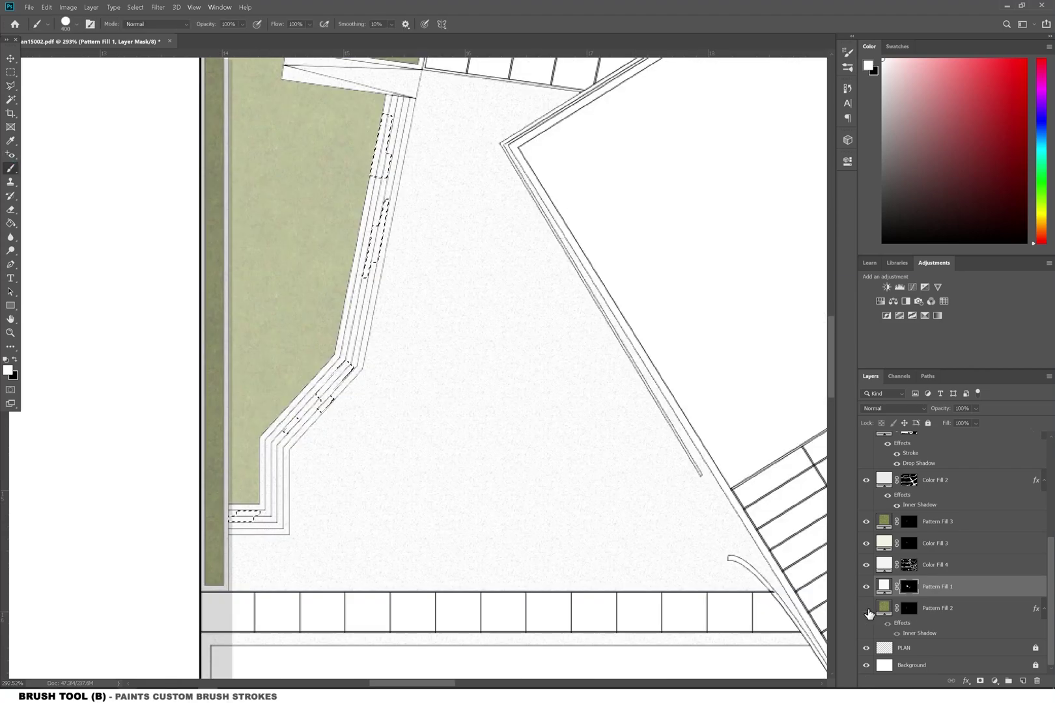
click(908, 522)
scroll(427, 570, down, 2)
drag(352, 508, 411, 275)
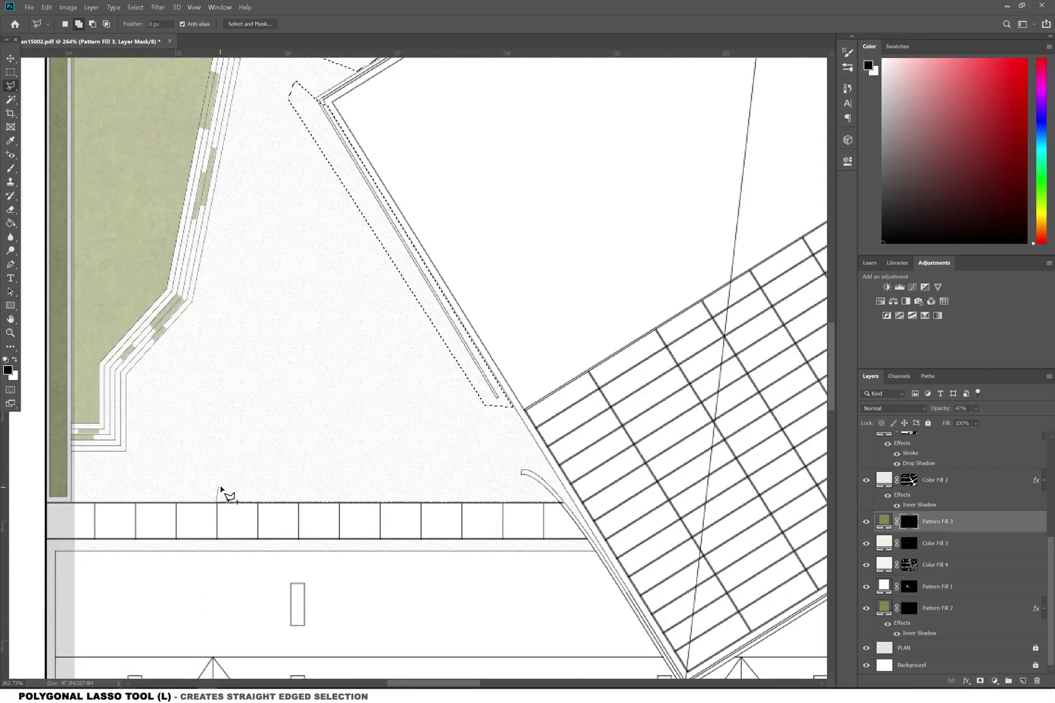
Outline a planting strip along the courtyard's southern edge with the Polygonal Lasso, adding it to the selection
click(238, 477)
click(217, 501)
double_click(558, 502)
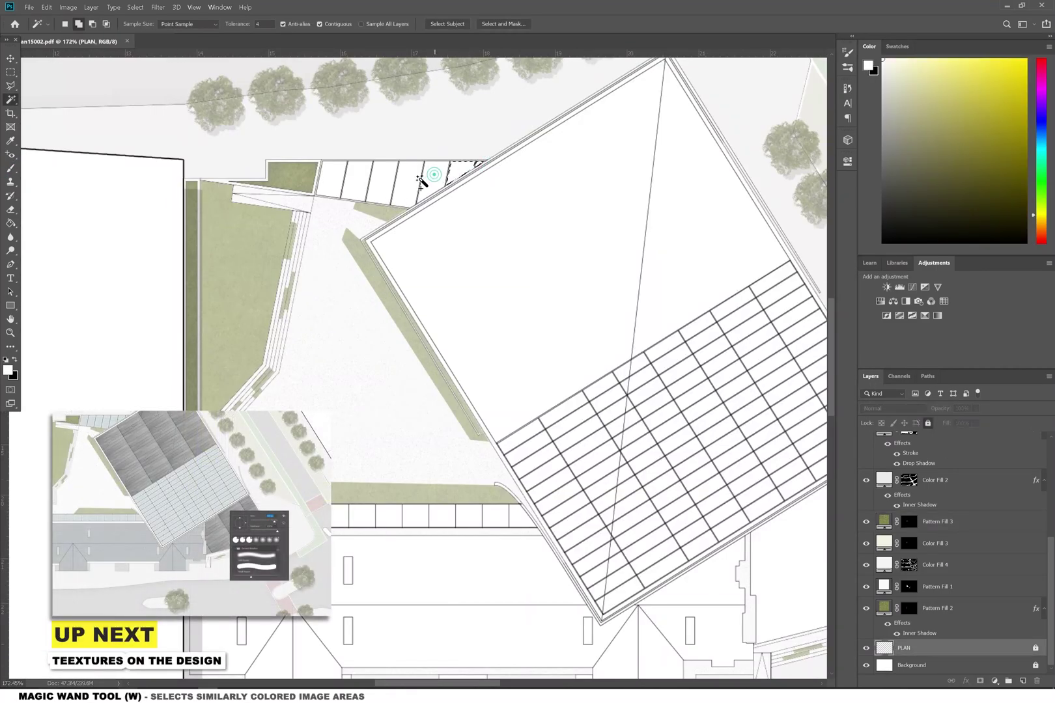
Select the canopy panels north of the courtyard with the Magic Wand and add the whole gridded roof with the Polygonal Lasso
click(382, 179)
click(331, 187)
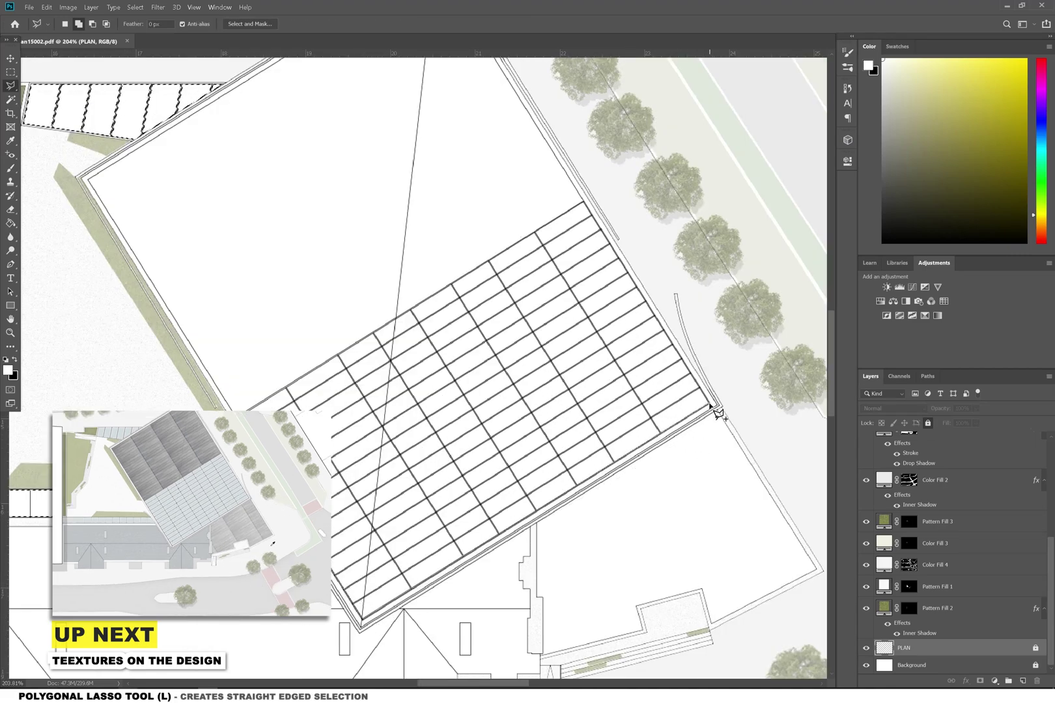
click(584, 203)
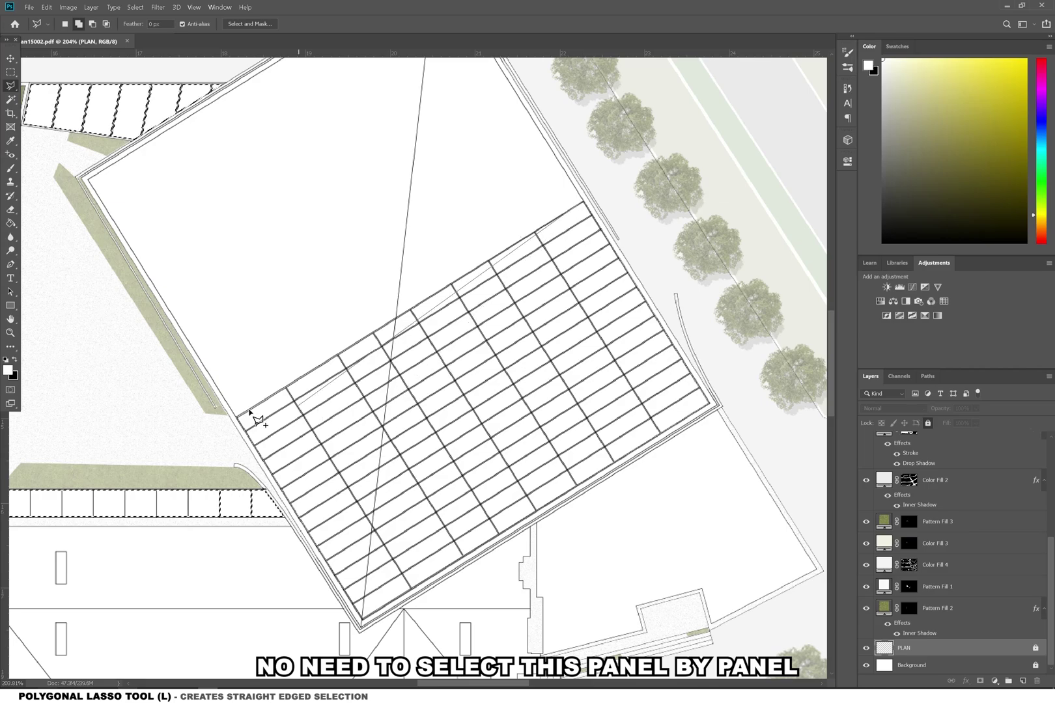
click(246, 428)
scroll(664, 511, down, 3)
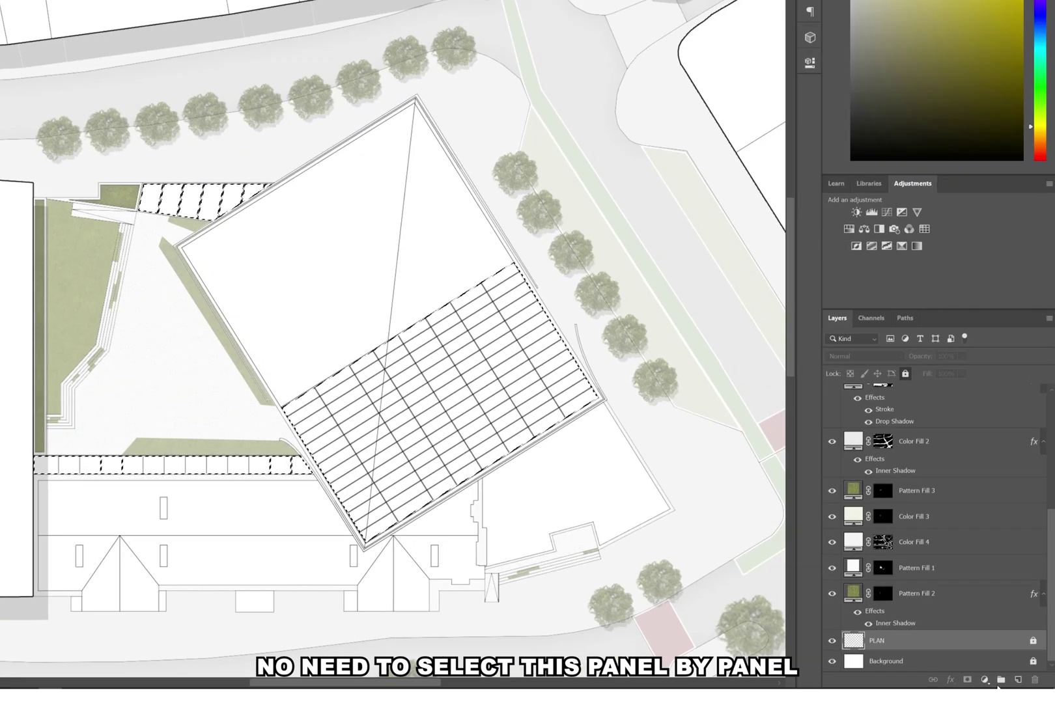
Fill the selected canopies and gridded roof with a Solid Color layer in pale blue-green #e3efef
click(995, 681)
click(1017, 383)
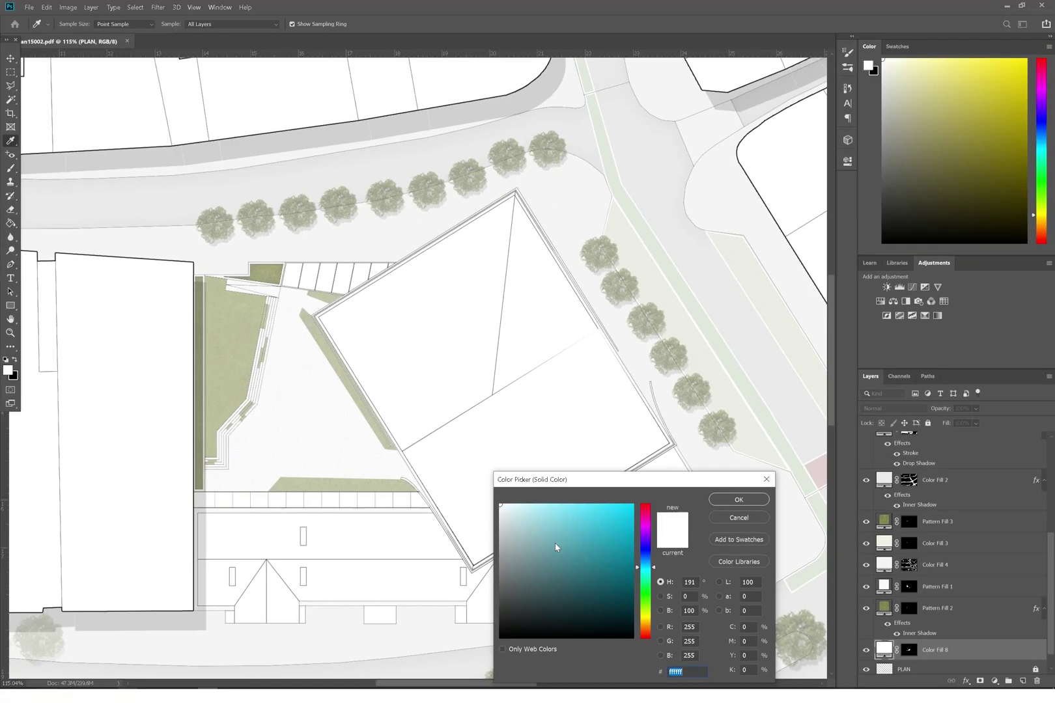
click(205, 415)
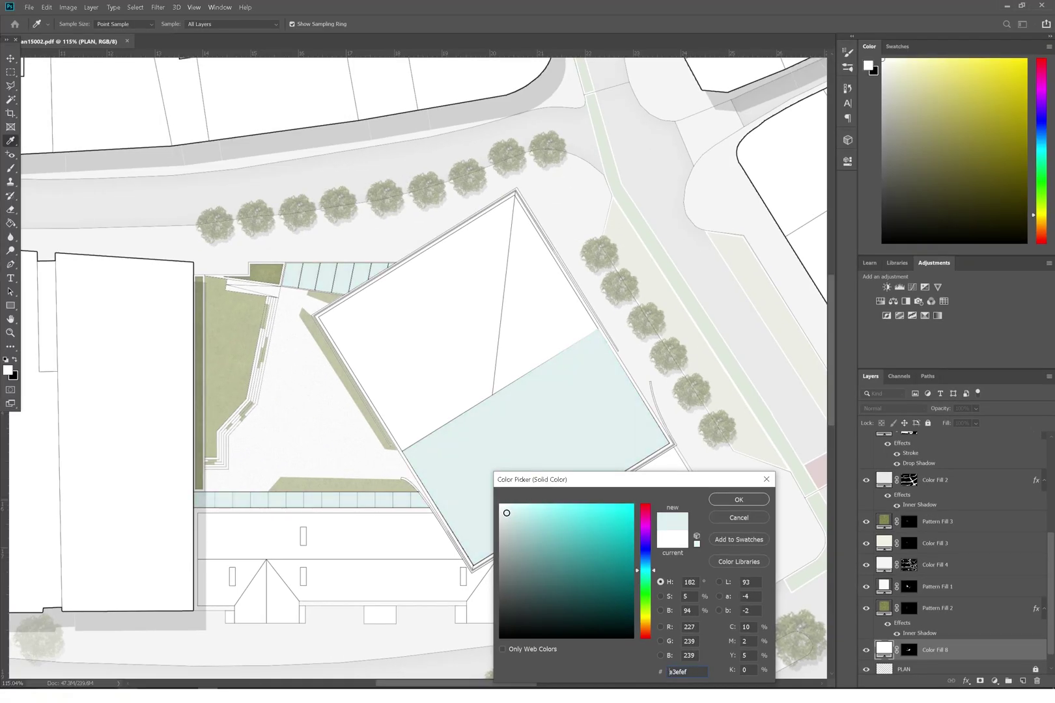
click(738, 500)
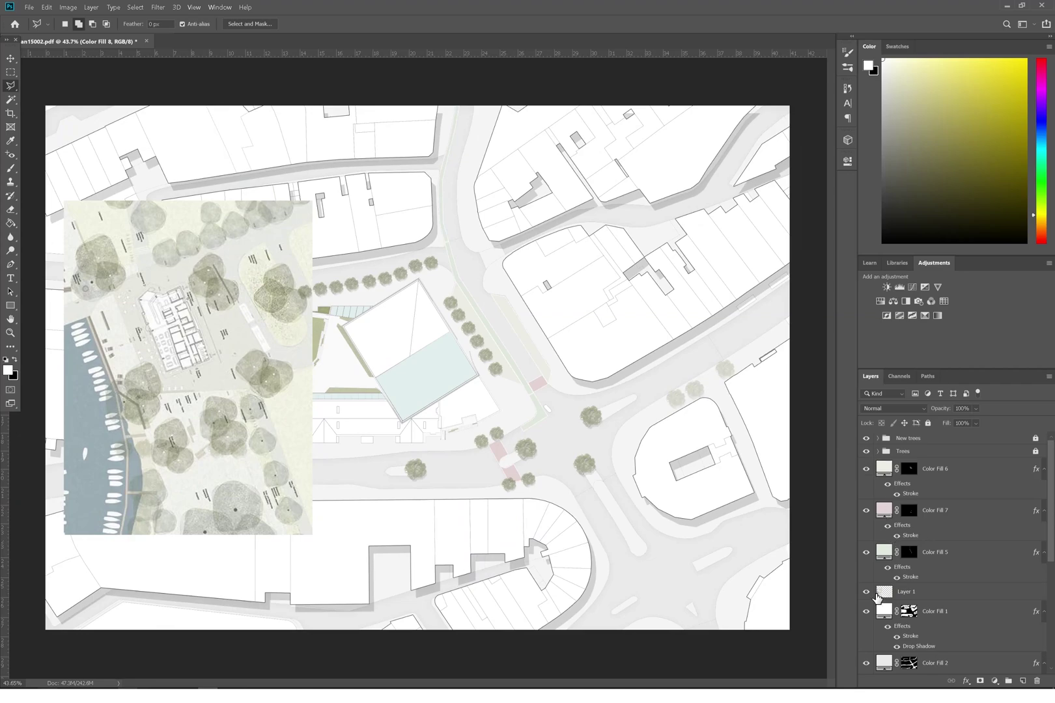
Recolour the glass fill layer with the water blue sampled from the reference image and set its blend mode to Multiply
scroll(876, 597, down, 5)
double_click(883, 628)
click(103, 404)
click(738, 499)
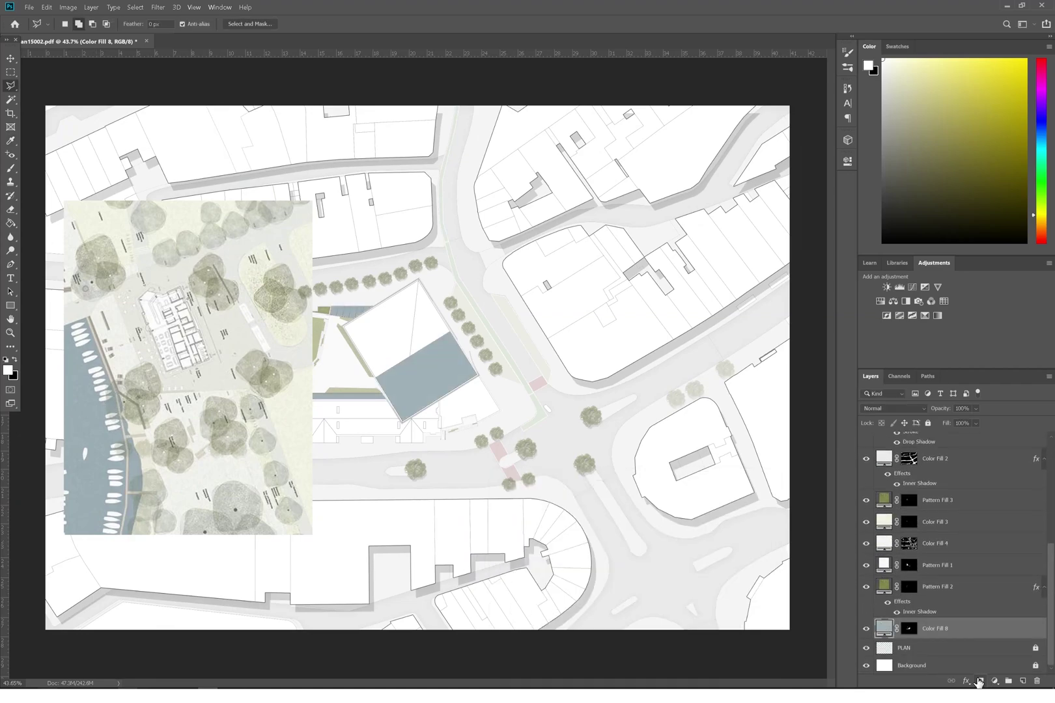
click(892, 408)
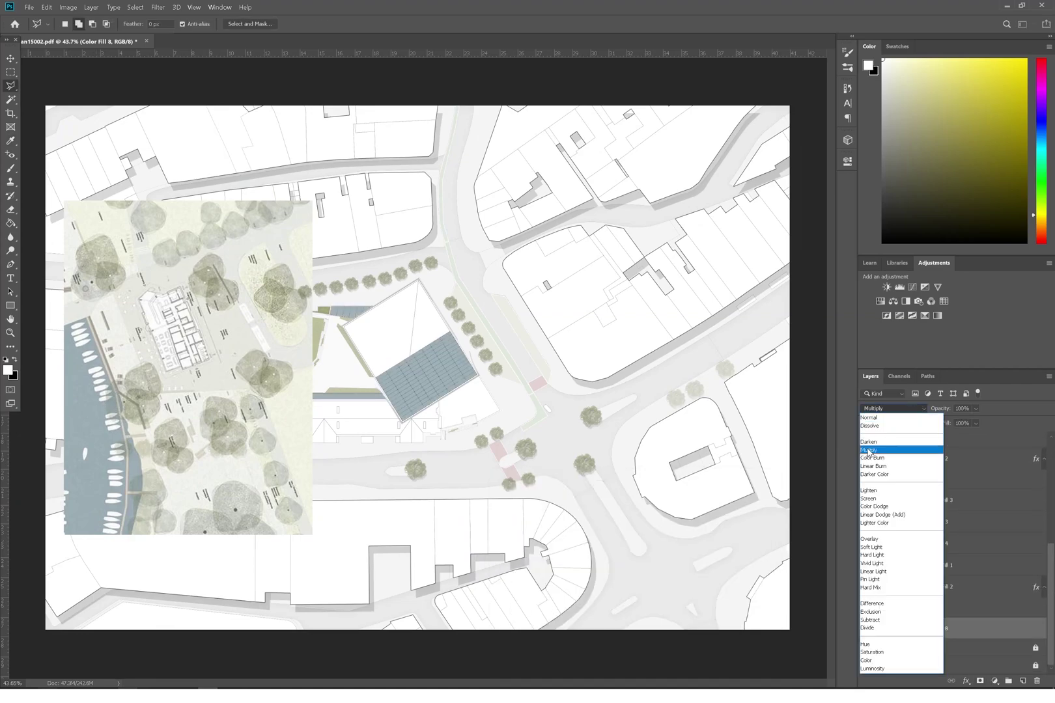
click(868, 450)
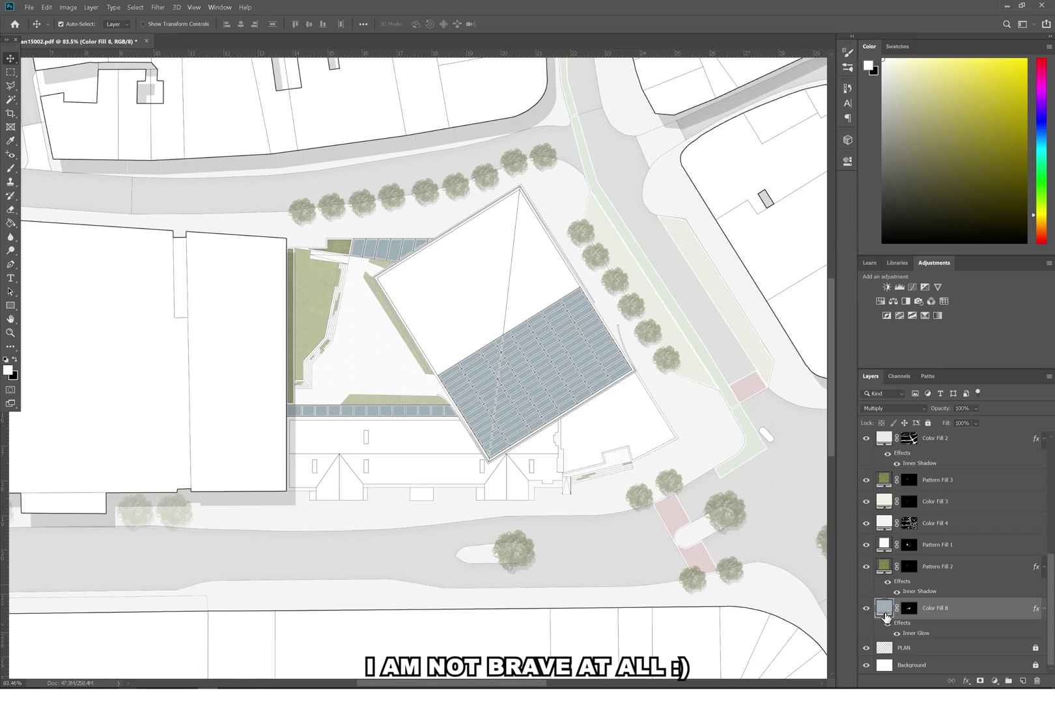
Lighten the glass fill layer's colour to pale grey-blue #d6dde1
double_click(884, 612)
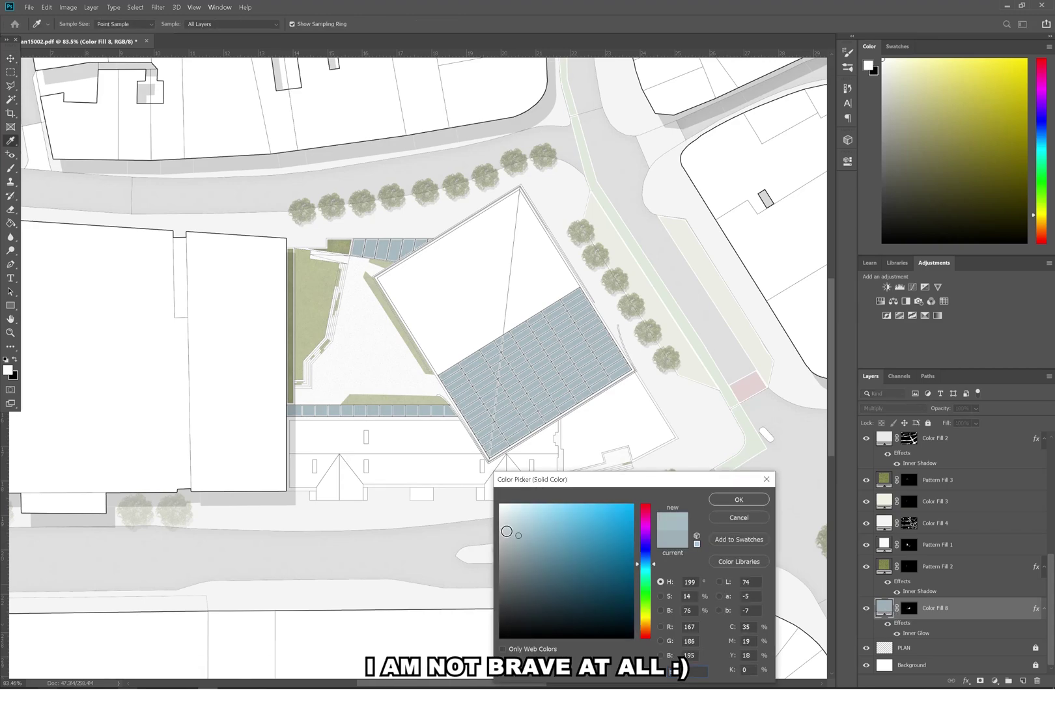
click(502, 526)
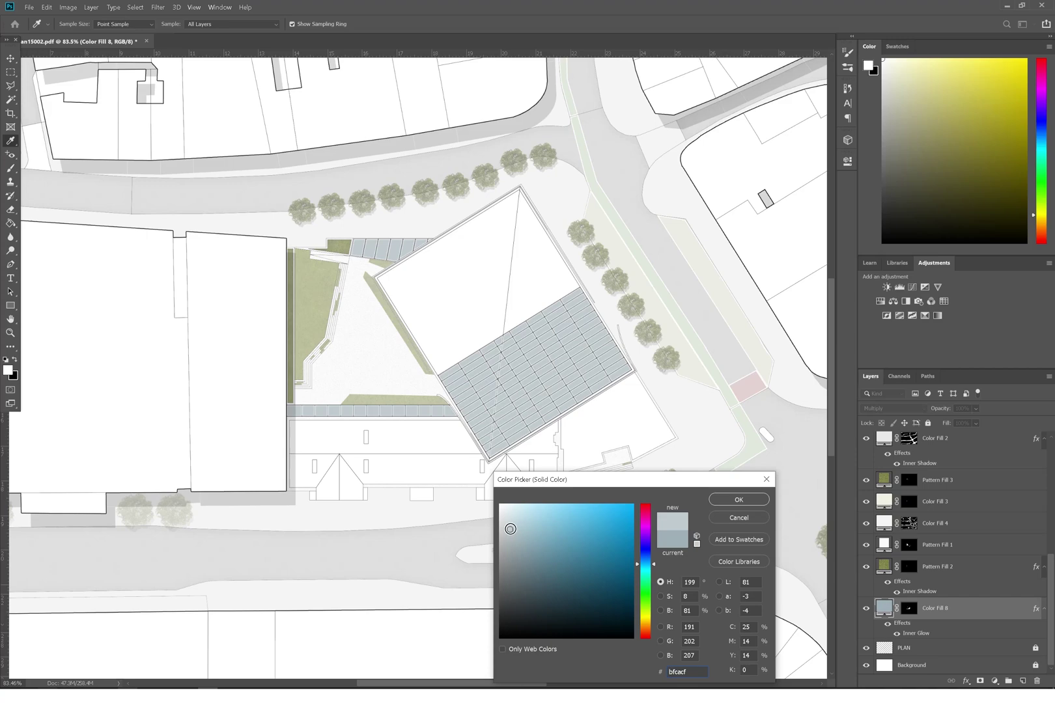
text(000000)
click(508, 522)
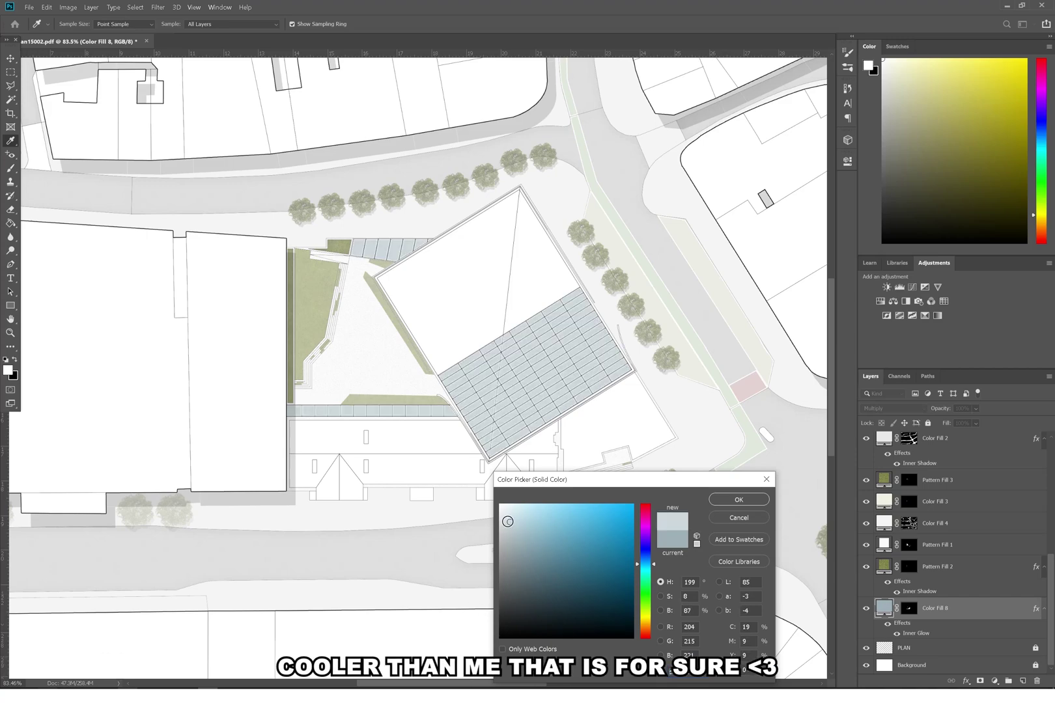
click(506, 519)
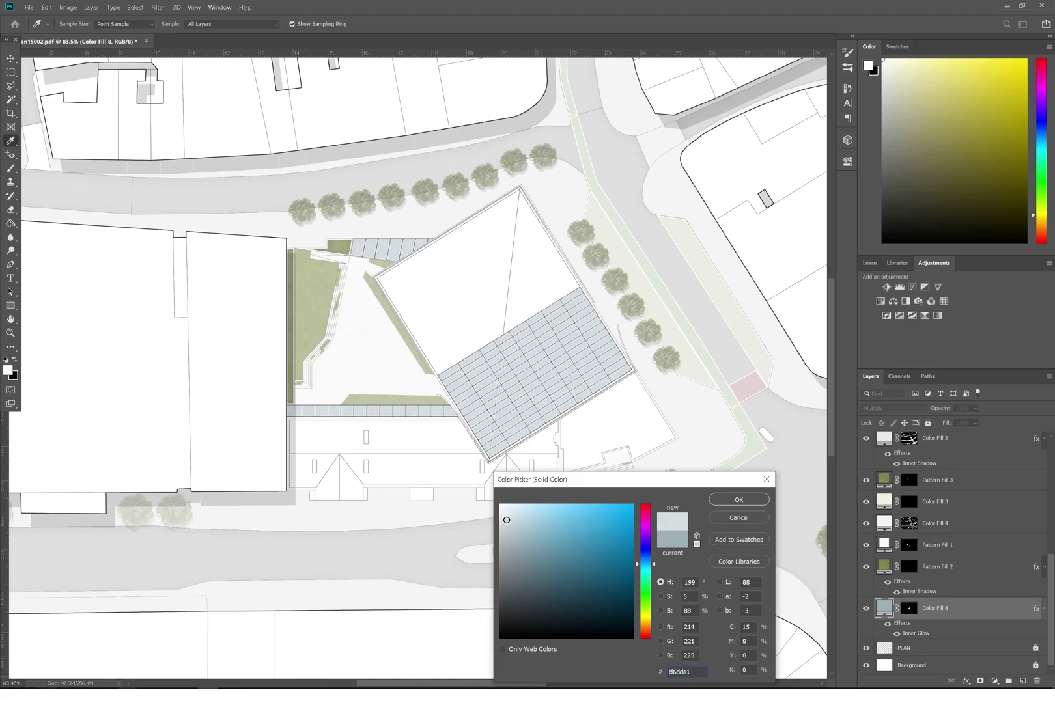
click(719, 501)
scroll(401, 433, down, 5)
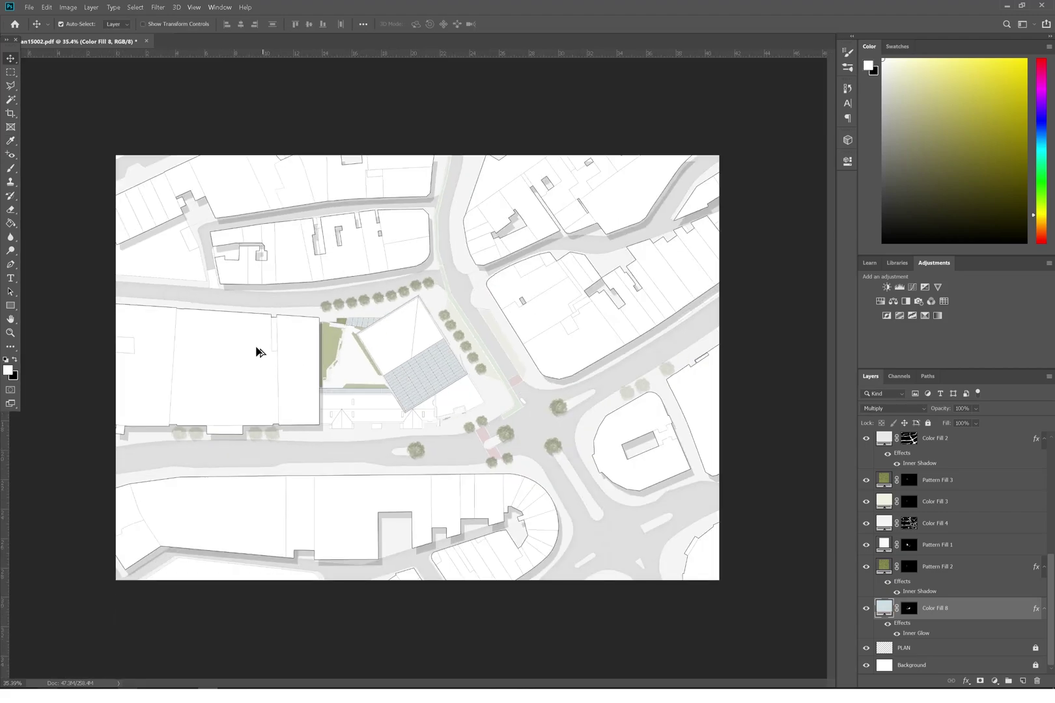
Place the slate tile texture on the long roof south of the courtyard and scale it down to plan scale
scroll(291, 372, up, 5)
scroll(291, 372, up, 5)
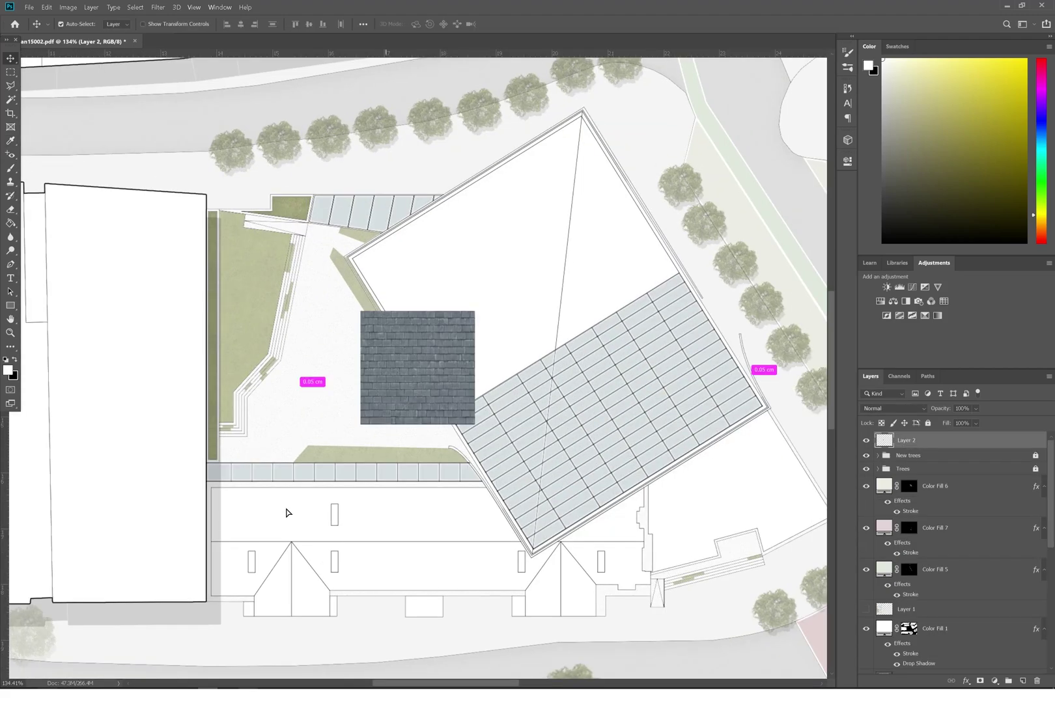
drag(427, 367, 297, 541)
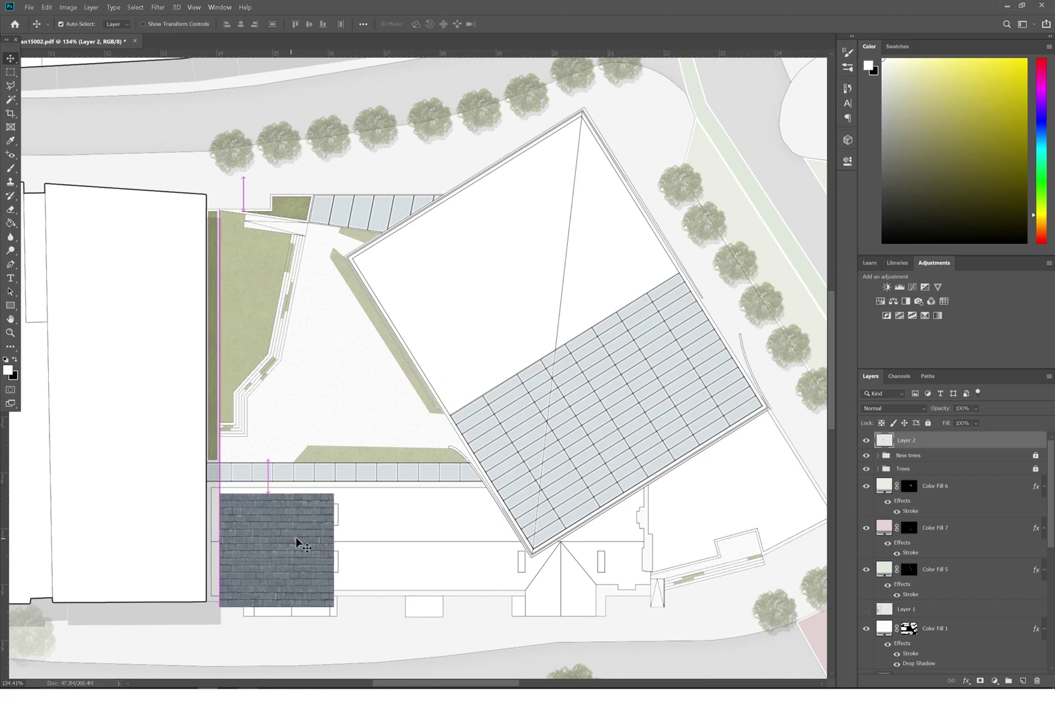
key(ctrl+t)
drag(334, 605, 386, 529)
key(Return)
Duplicate the slate texture sideways along the long roof and merge the copies
alt+drag(386, 529, 453, 535)
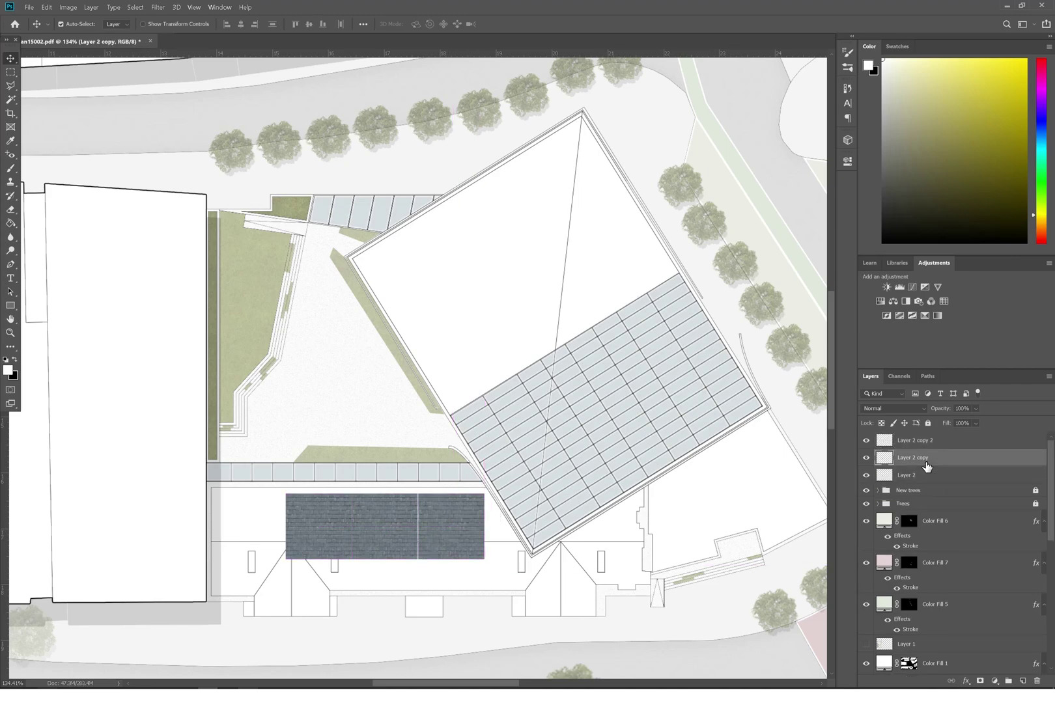
right_click(928, 444)
click(933, 336)
Duplicate the merged slate strip, nudge the copy up flush with the original and merge the two layers
scroll(424, 494, down, 5)
alt+drag(404, 428, 536, 476)
key(Up)
key(Up)
key(Up)
key(Up)
key(Up)
key(Up)
key(Up)
key(Up)
key(Up)
key(Up)
shift+click(927, 458)
right_click(928, 457)
click(935, 320)
Nudge the remaining slate copy left to close the seam and merge it into a single texture layer
key(Left)
key(Left)
key(Left)
shift+click(935, 461)
right_click(934, 461)
click(935, 320)
scroll(345, 499, down, 2)
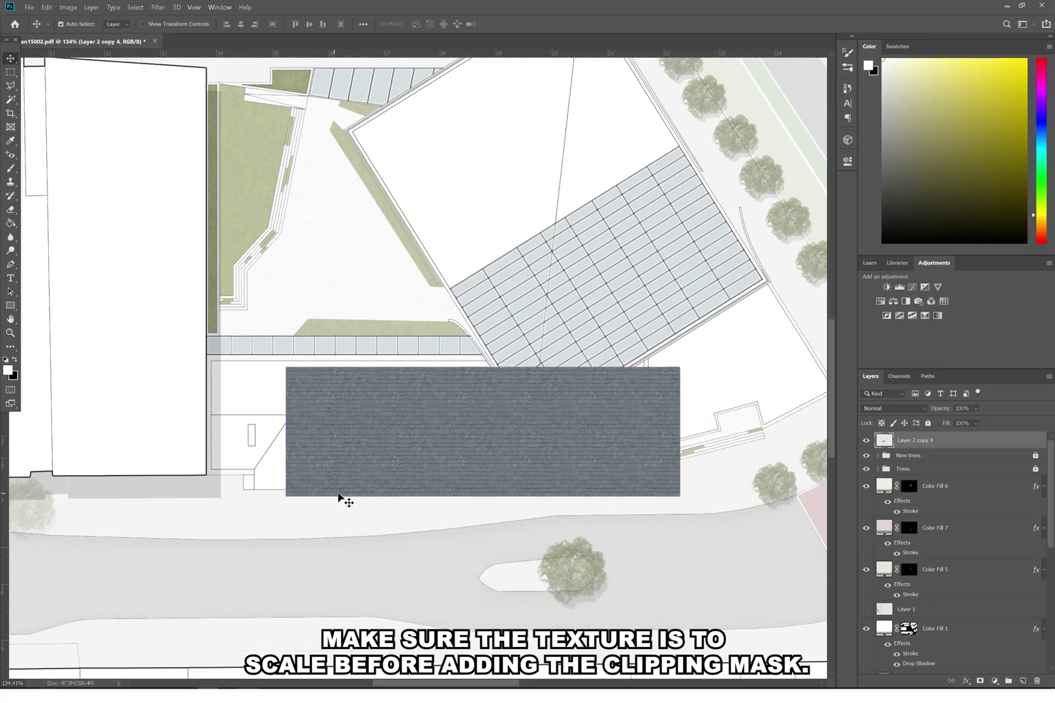
Move and stretch the merged slate texture so it covers the whole long roof south of the courtyard
mouse_move(348, 495)
mouse_down()
mouse_move(555, 465)
mouse_move(345, 484)
mouse_up()
key(ctrl+t)
drag(485, 485, 485, 490)
drag(410, 455, 334, 454)
drag(600, 423, 651, 425)
key(Return)
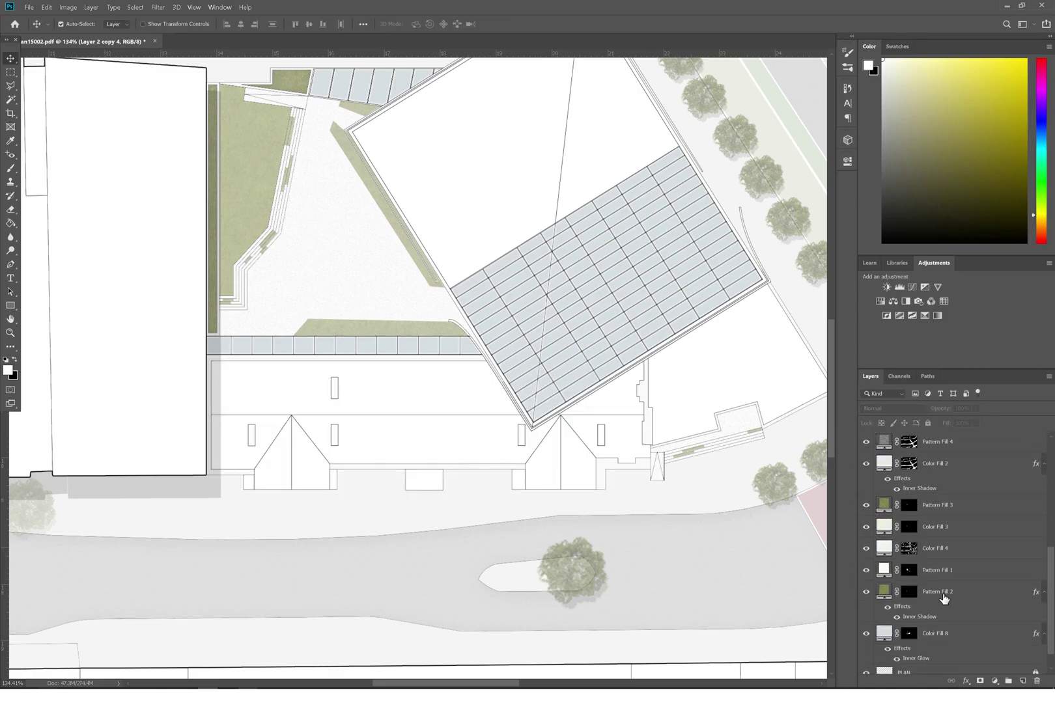
Select all faces of the long southern roof, including both gables, on the PLAN layer with the Magic Wand
key(w)
click(616, 444)
click(579, 456)
click(544, 458)
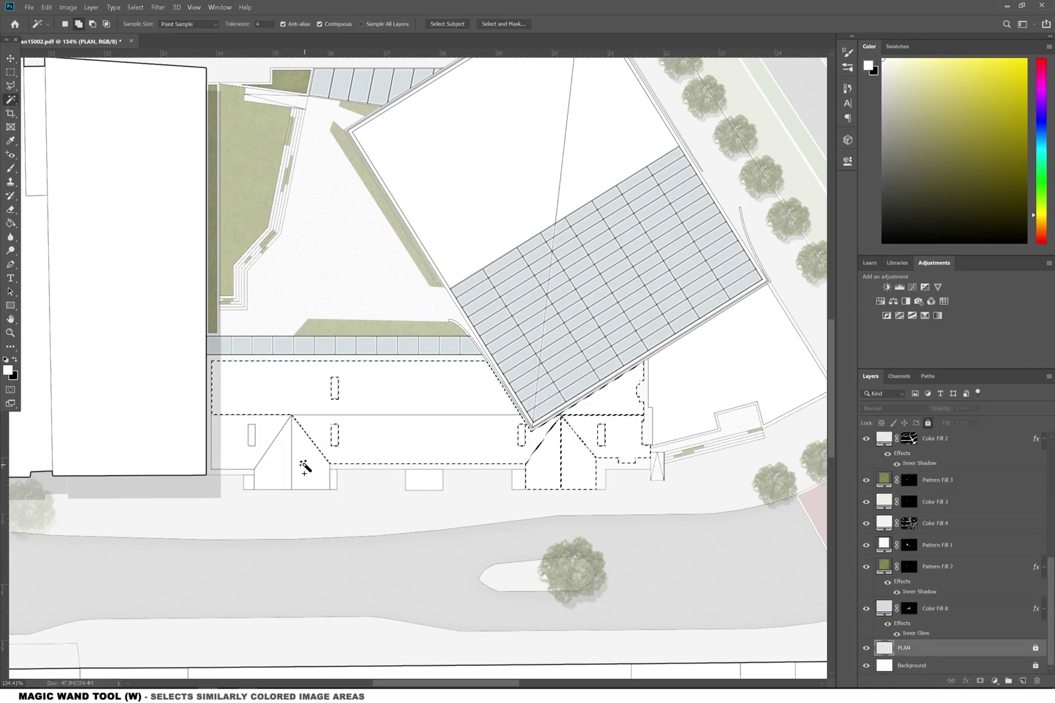
click(306, 465)
click(277, 464)
click(235, 464)
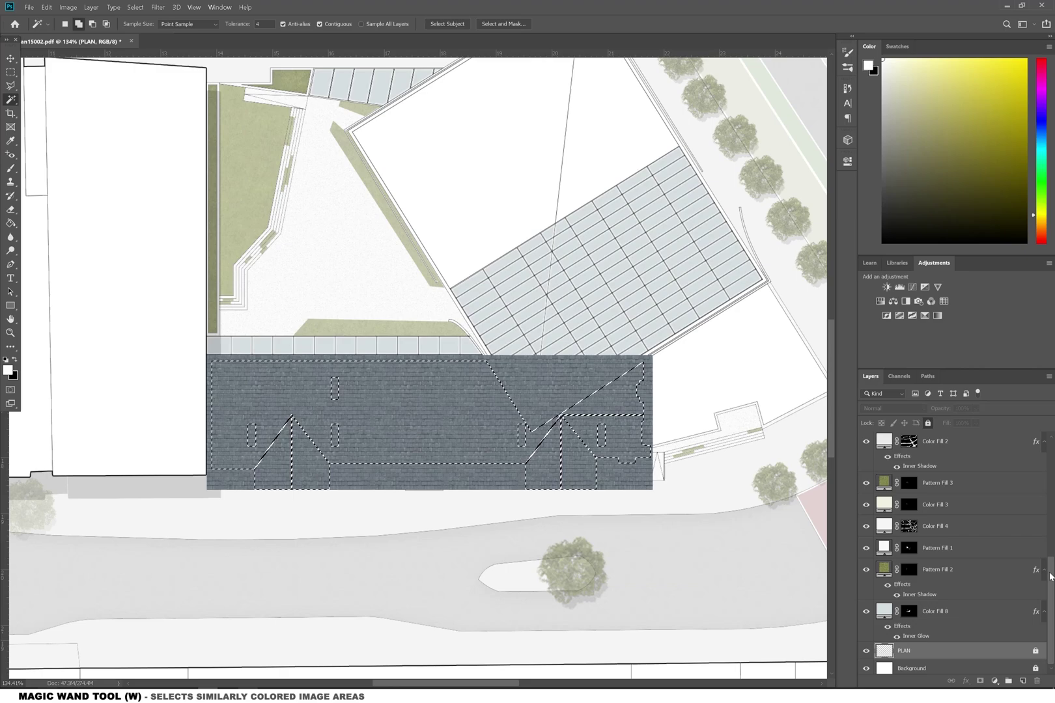
Mask the slate texture layer to the selected roof faces and lower its opacity
drag(1050, 567, 1050, 448)
click(1020, 443)
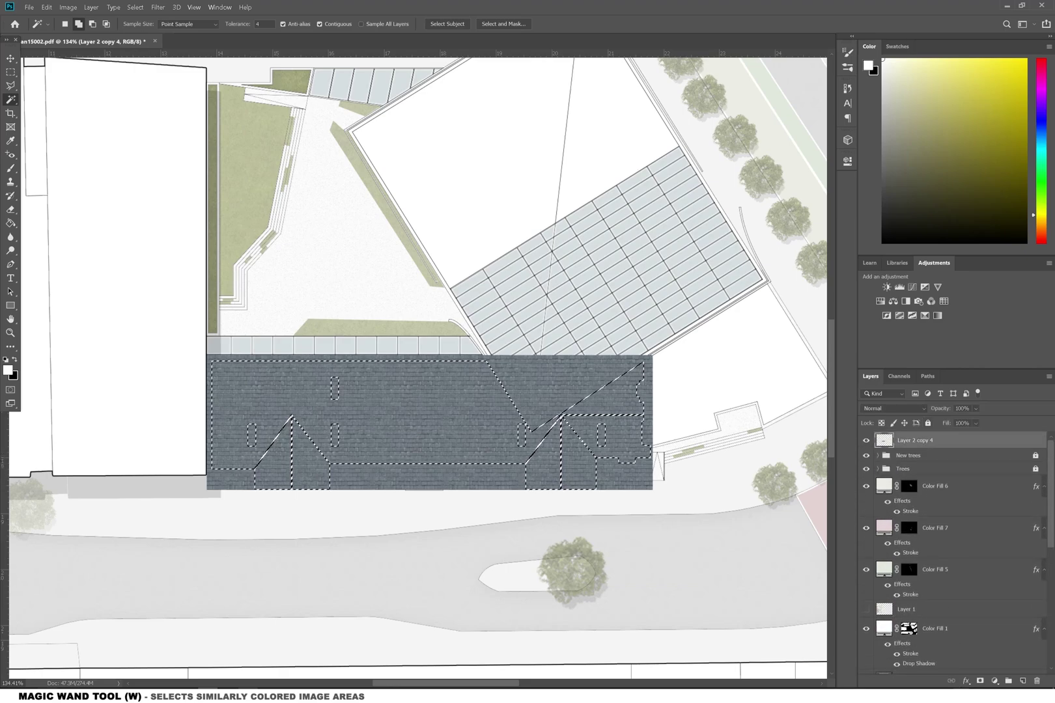
click(980, 680)
click(976, 408)
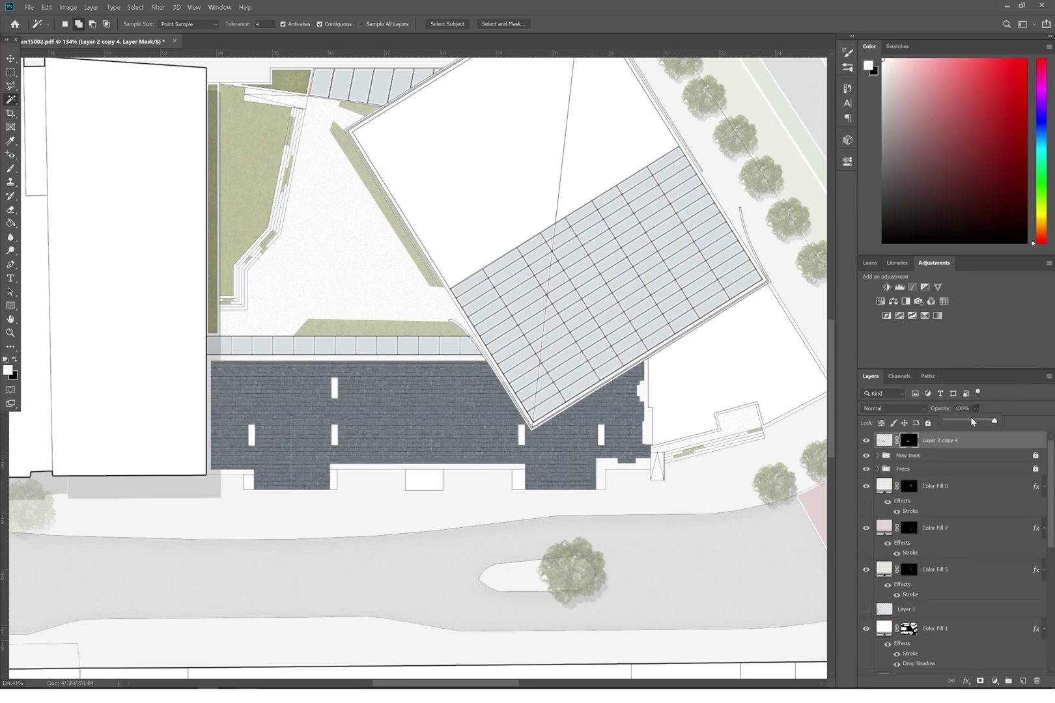
drag(977, 421, 968, 423)
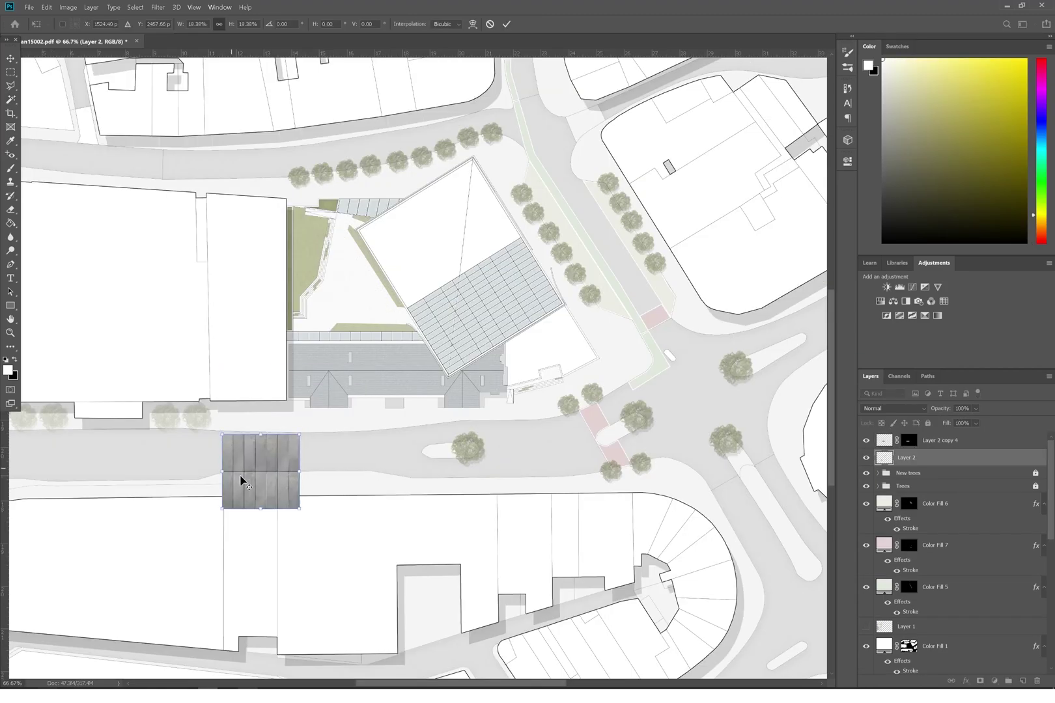
Move the grey panel texture onto the central building's roof, rotate it to match the edges and align it with the northern corner
scroll(417, 364, up, 3)
scroll(489, 265, up, 5)
drag(233, 511, 427, 278)
key(ctrl+t)
drag(475, 358, 368, 355)
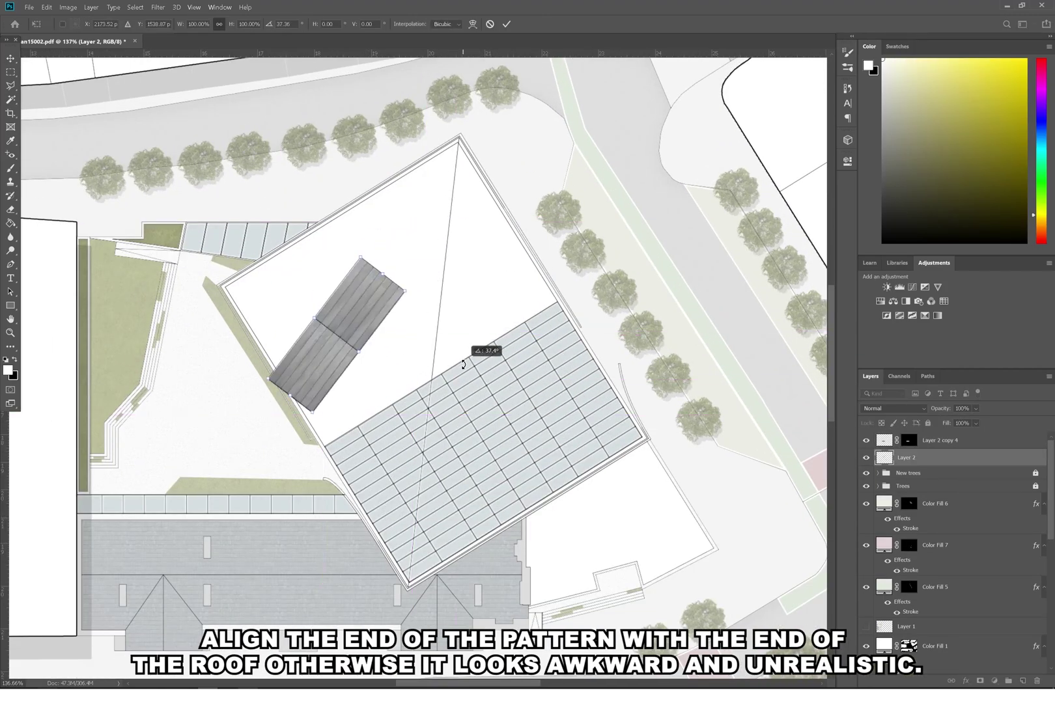
drag(462, 365, 459, 420)
scroll(309, 267, up, 2)
drag(369, 362, 558, 139)
key(Return)
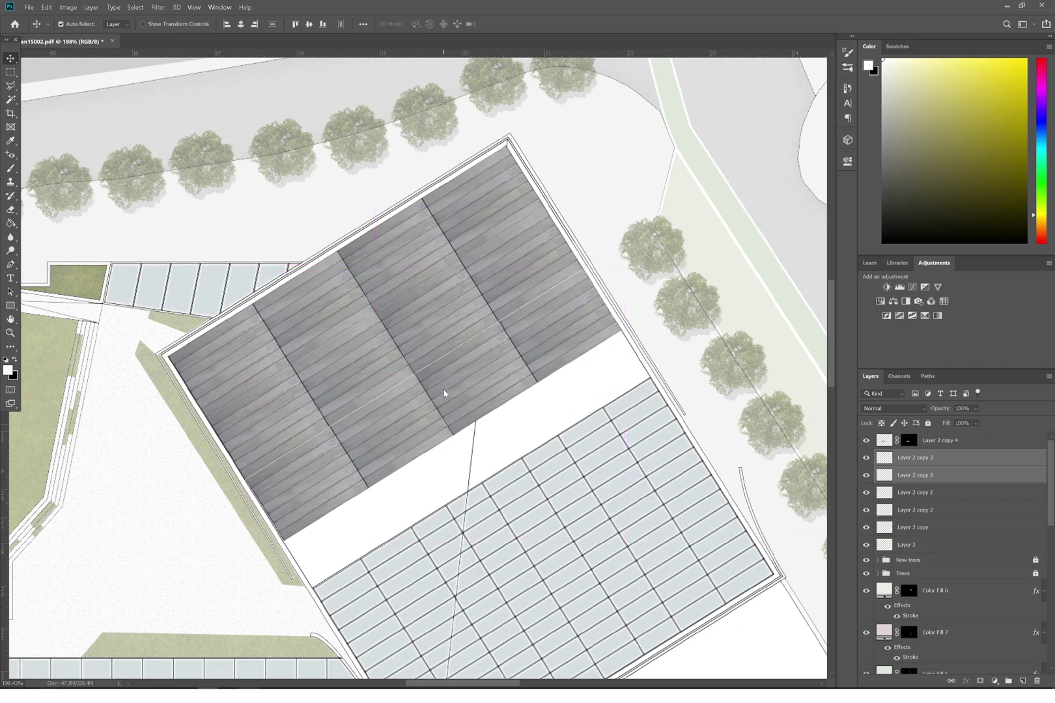
Cover the rest of the central roof and the adjoining southeast roof with panel texture copies and merge them into one layer
drag(443, 392, 482, 448)
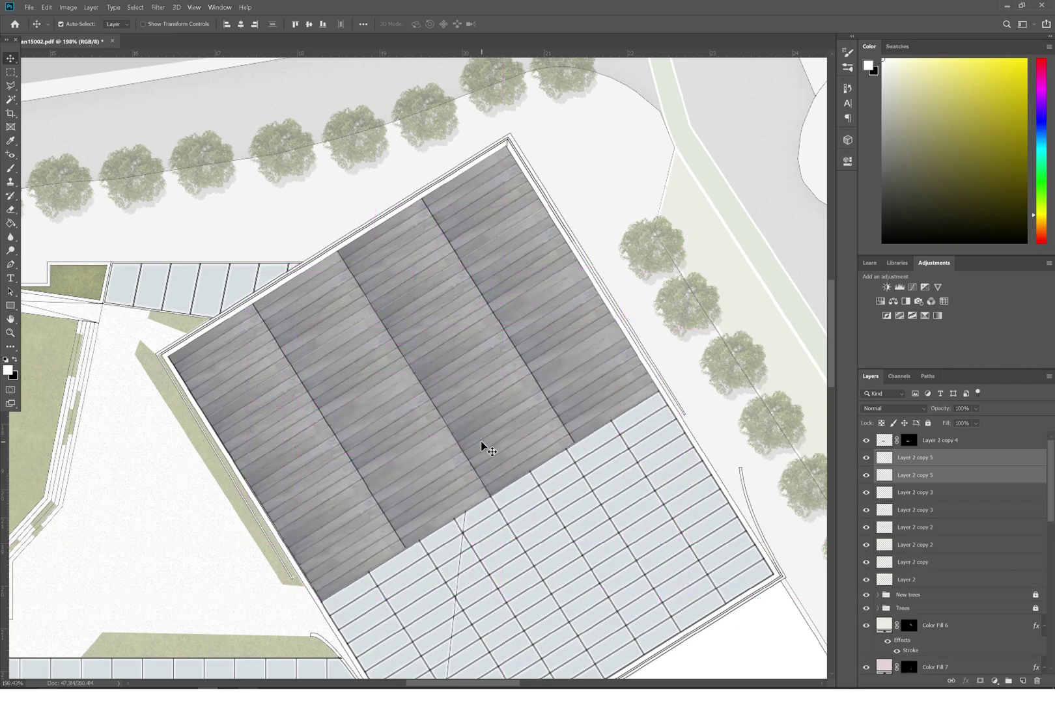
click(909, 574)
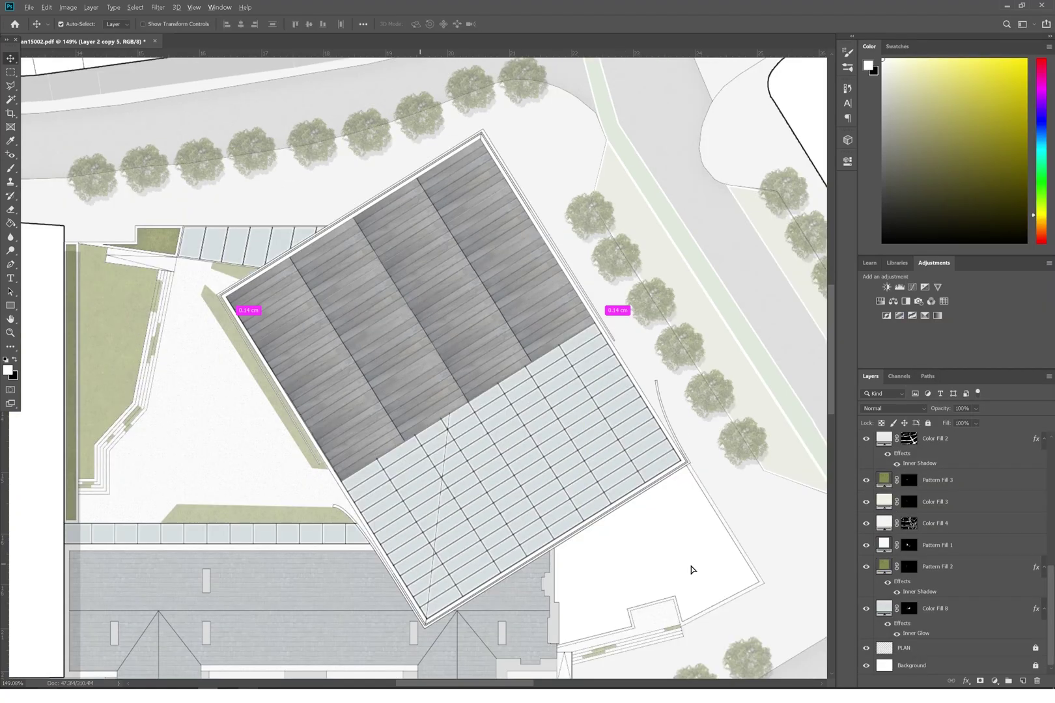
drag(690, 566, 482, 267)
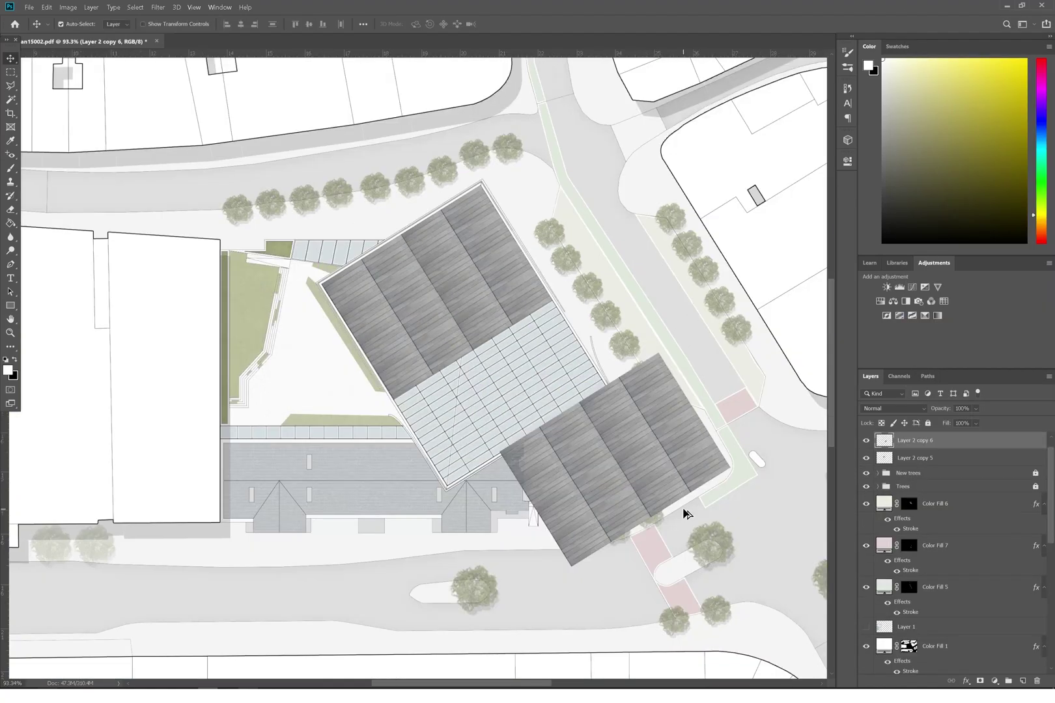
scroll(684, 515, up, 2)
drag(630, 457, 591, 483)
shift+click(901, 457)
right_click(901, 456)
click(942, 318)
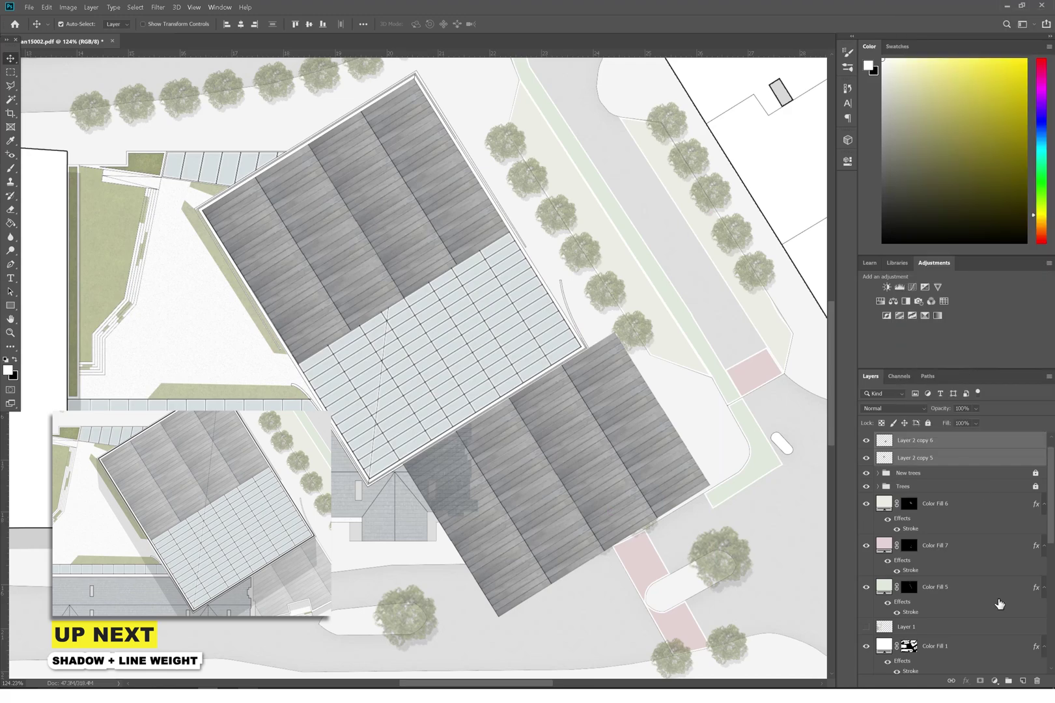
Select the central building's ungridded roof faces and the southeast roof on the PLAN layer with the Magic Wand
scroll(907, 619, down, 5)
click(912, 647)
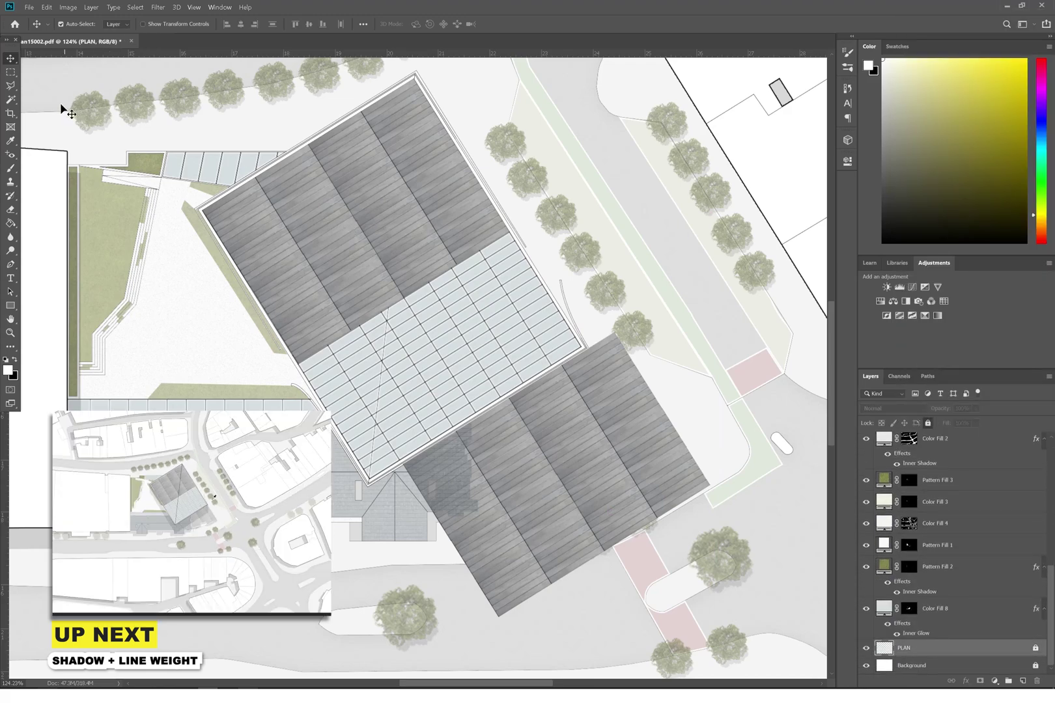
click(11, 100)
click(365, 217)
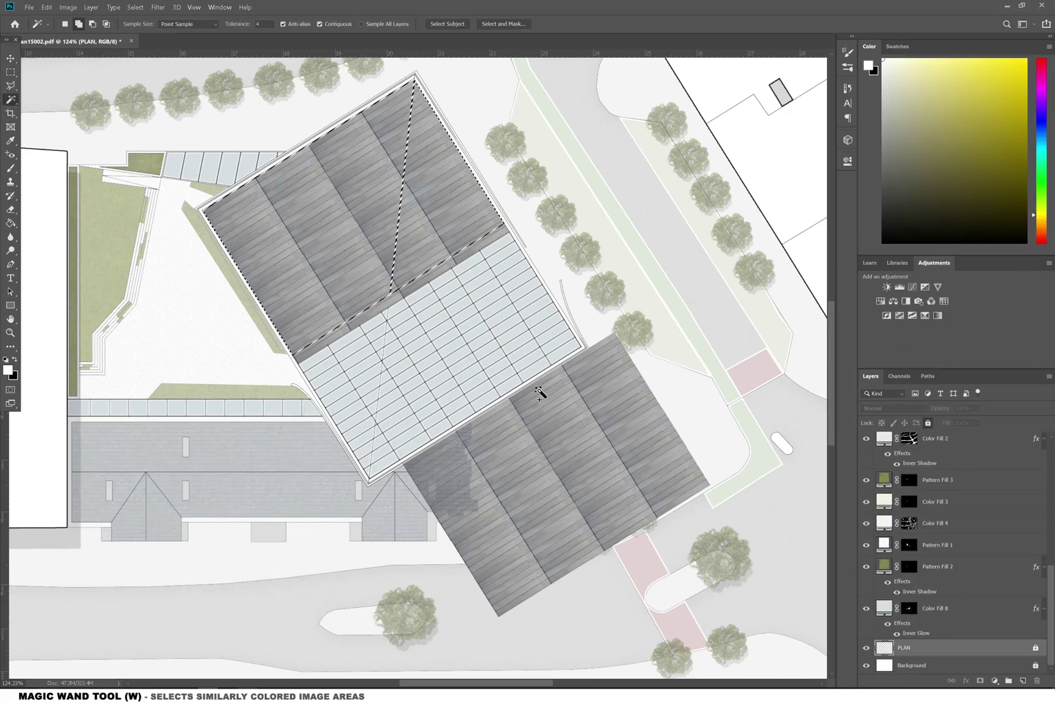
shift+click(509, 479)
Mask the panel texture layer to the selected roofs and set its opacity to 95%
scroll(960, 576, up, 5)
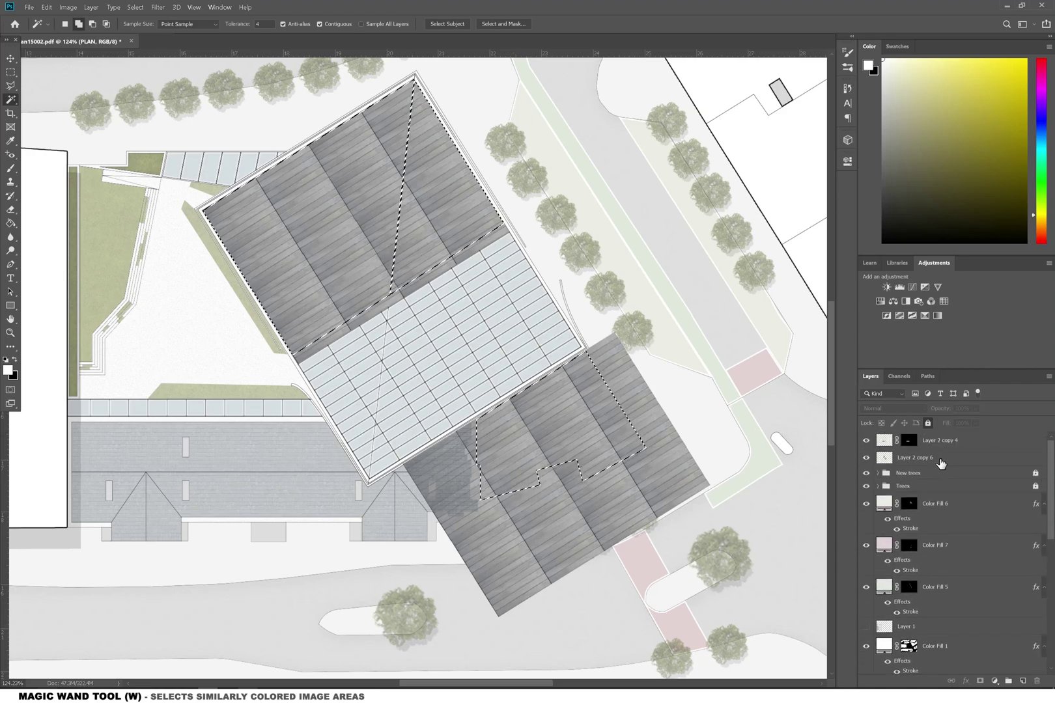
click(938, 443)
click(980, 680)
click(975, 408)
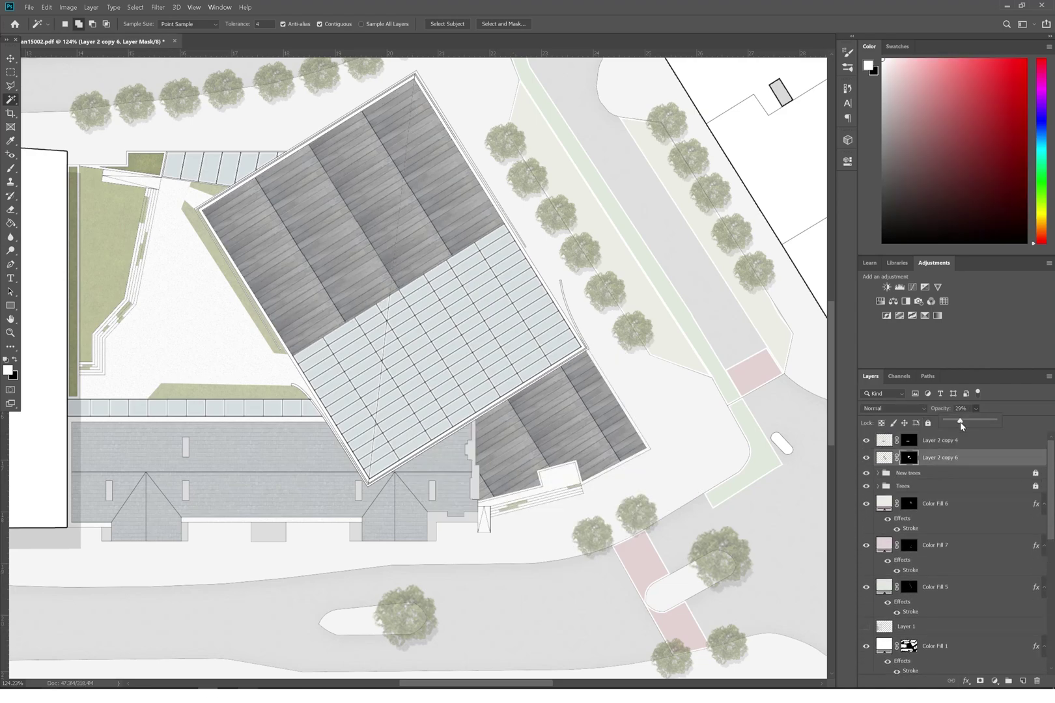
drag(961, 427, 987, 424)
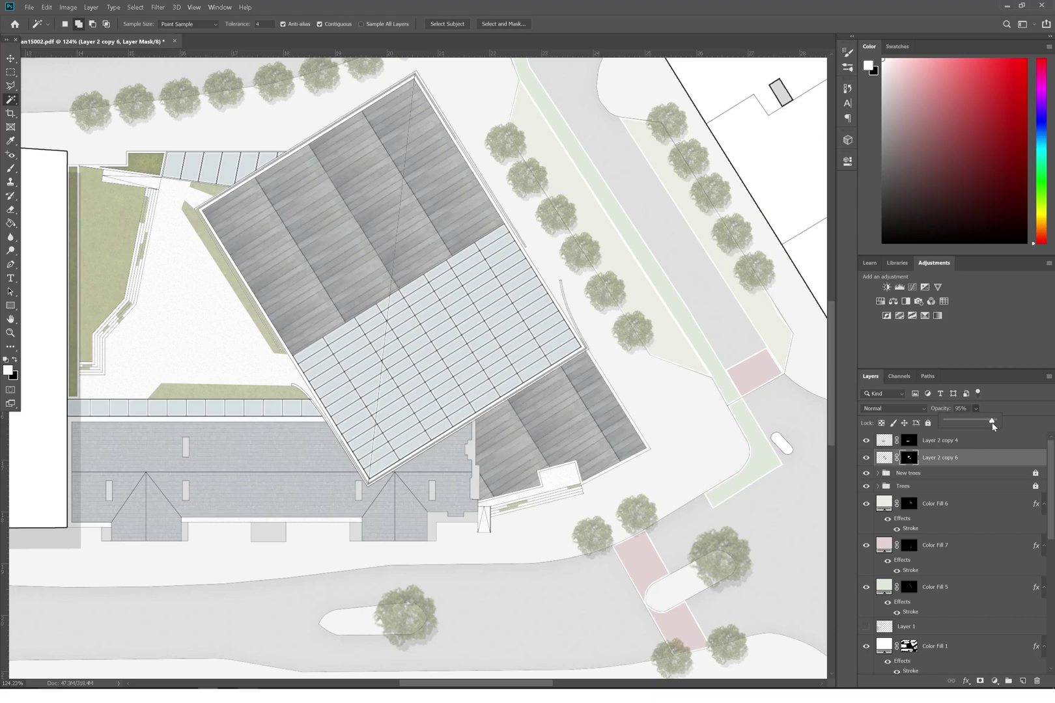
Fade the southeast roof's texture by painting its layer mask with a 480 px hard black brush at 21% opacity
key(b)
key(x)
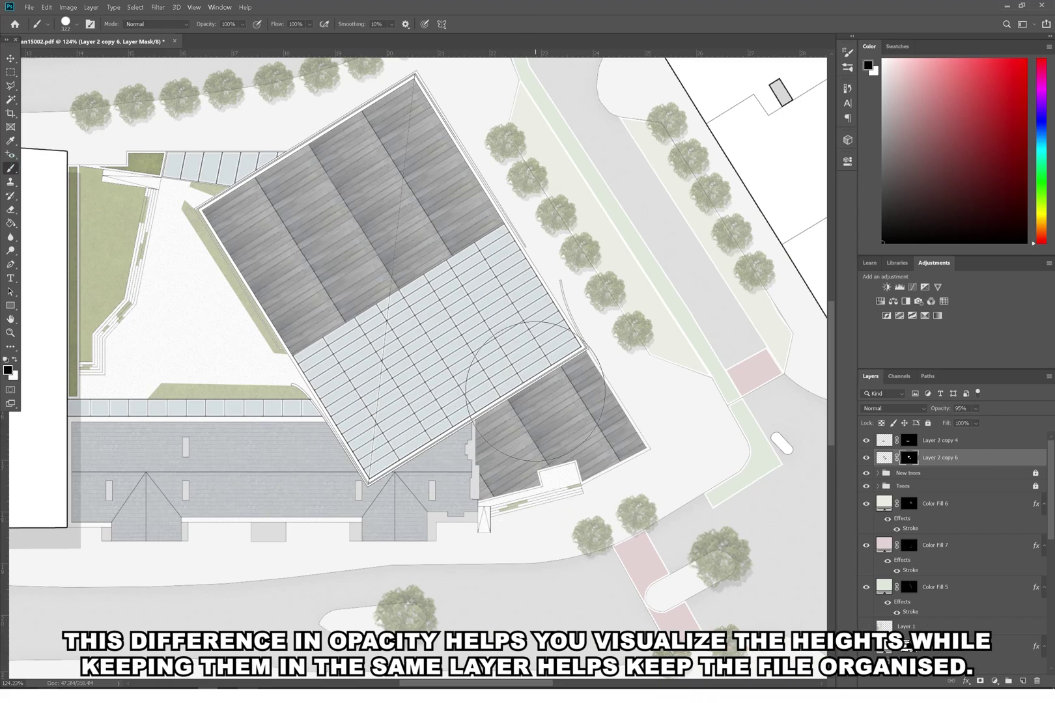
right_click(641, 424)
click(242, 25)
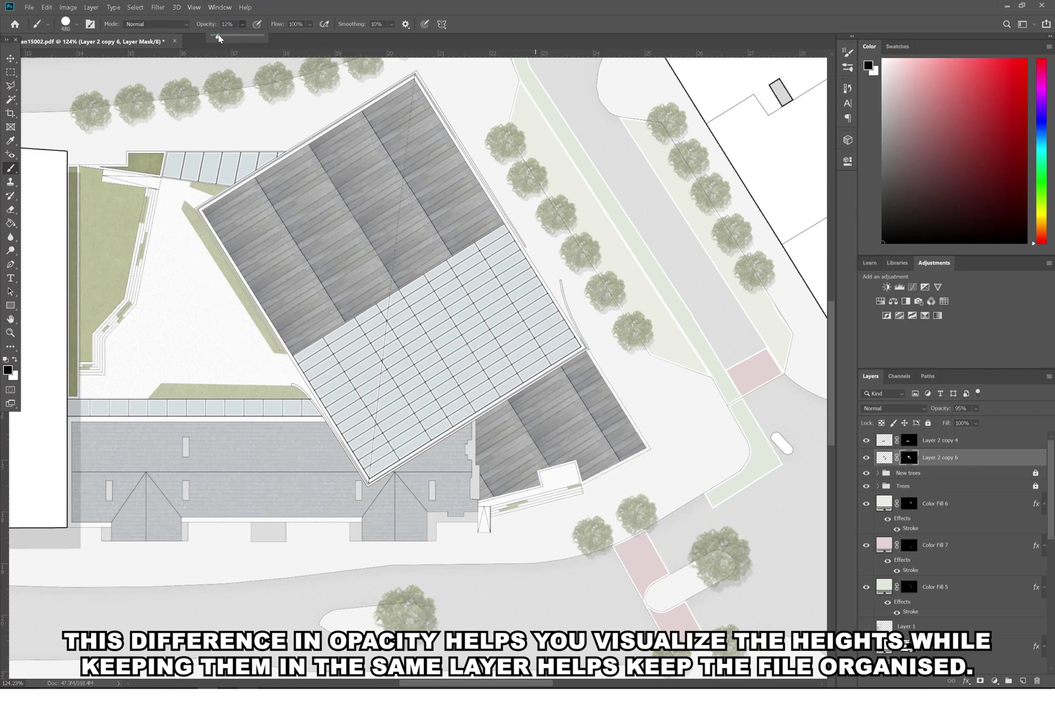
click(217, 36)
click(557, 437)
right_click(557, 437)
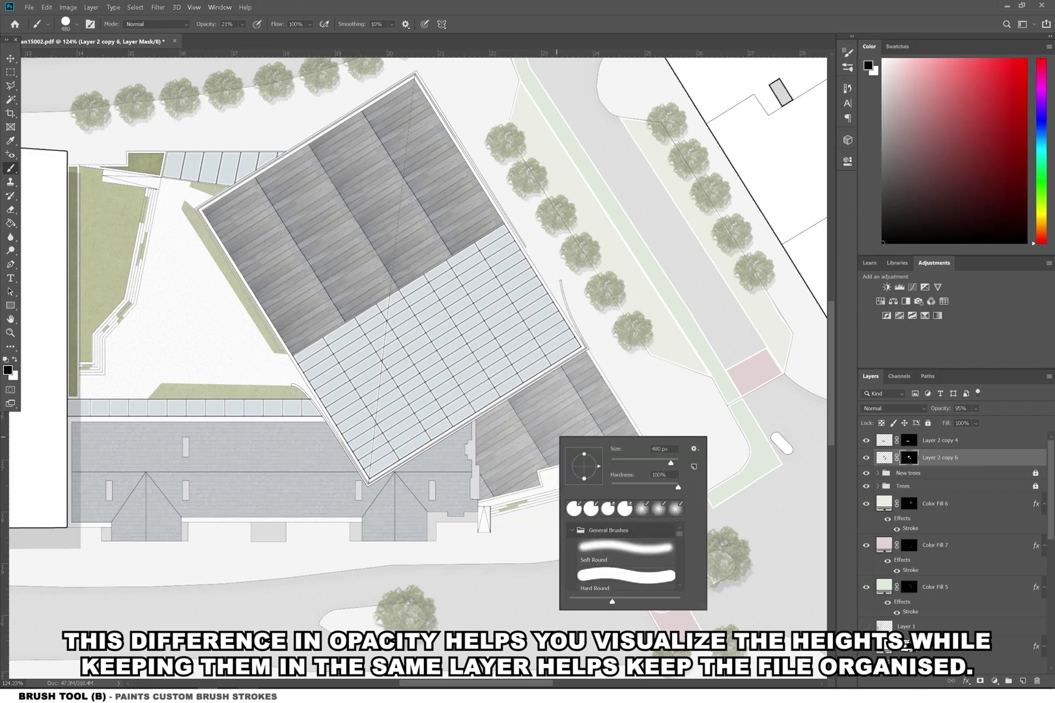
click(553, 420)
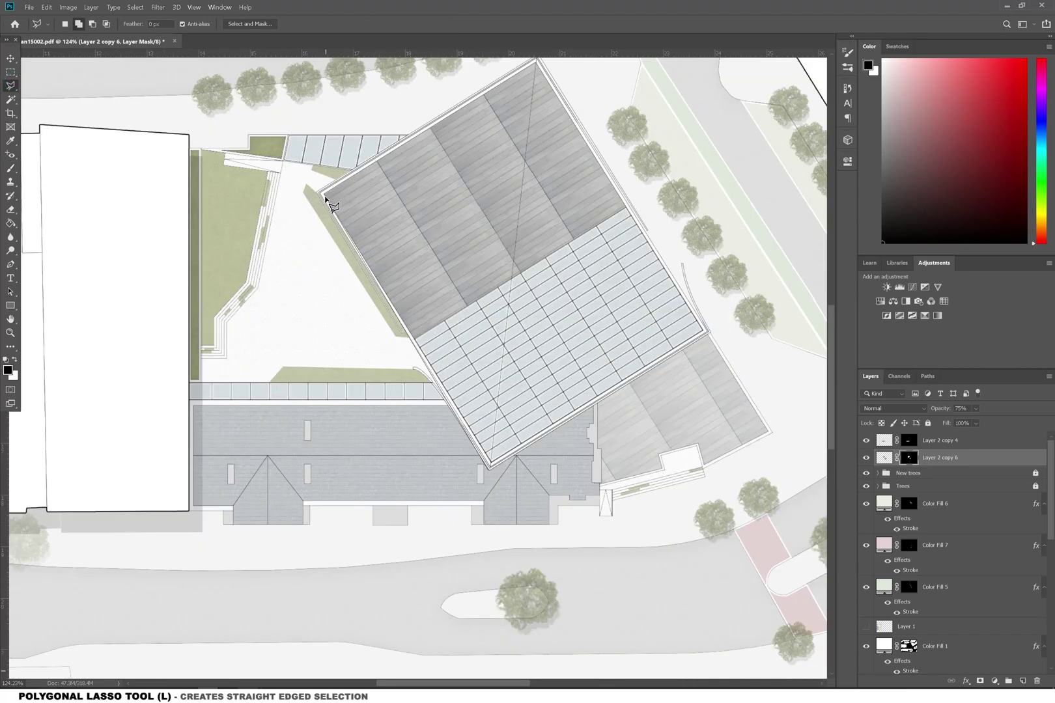
Outline the entire central roof with the Polygonal Lasso and fill it with a white Solid Color layer
scroll(527, 83, up, 1)
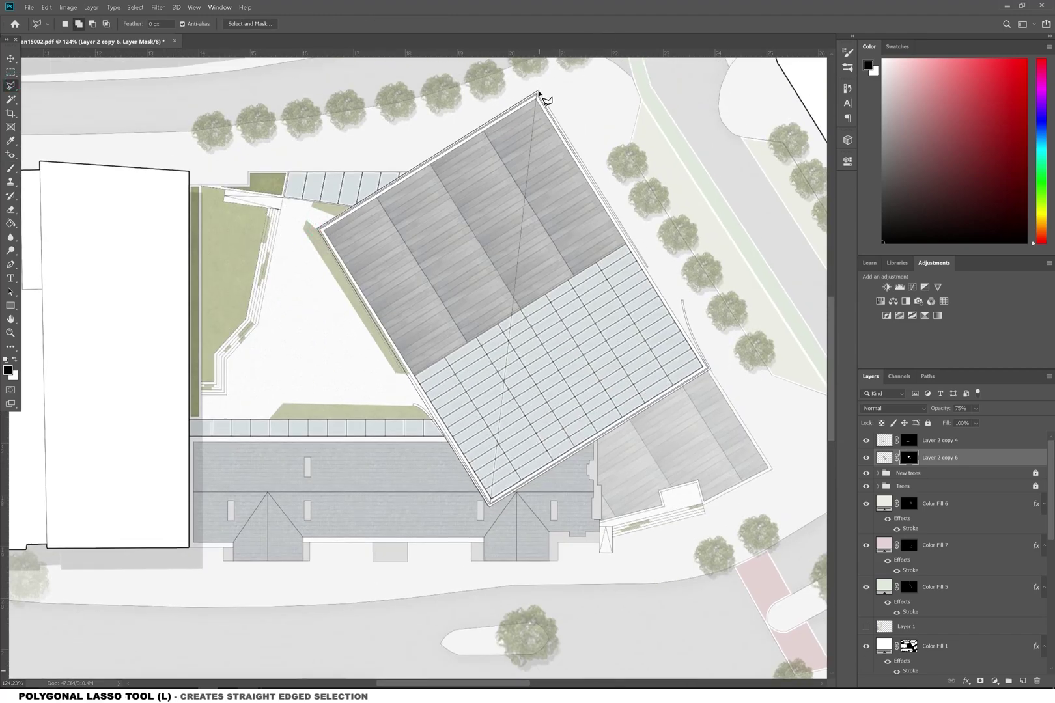
click(709, 368)
click(994, 680)
click(985, 499)
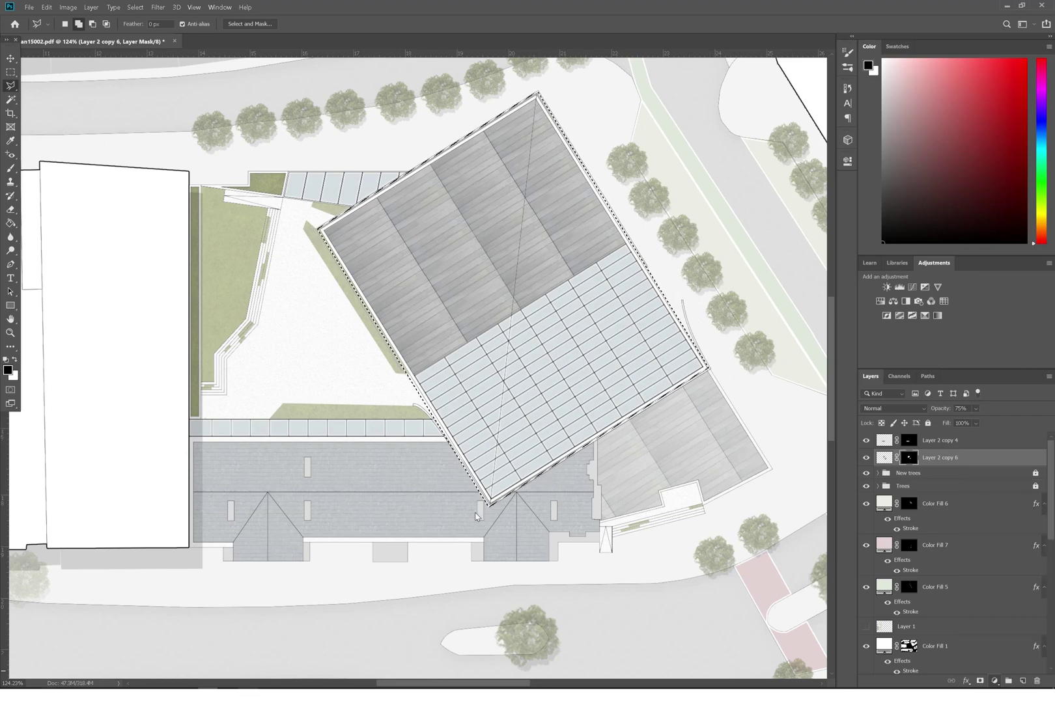
click(736, 502)
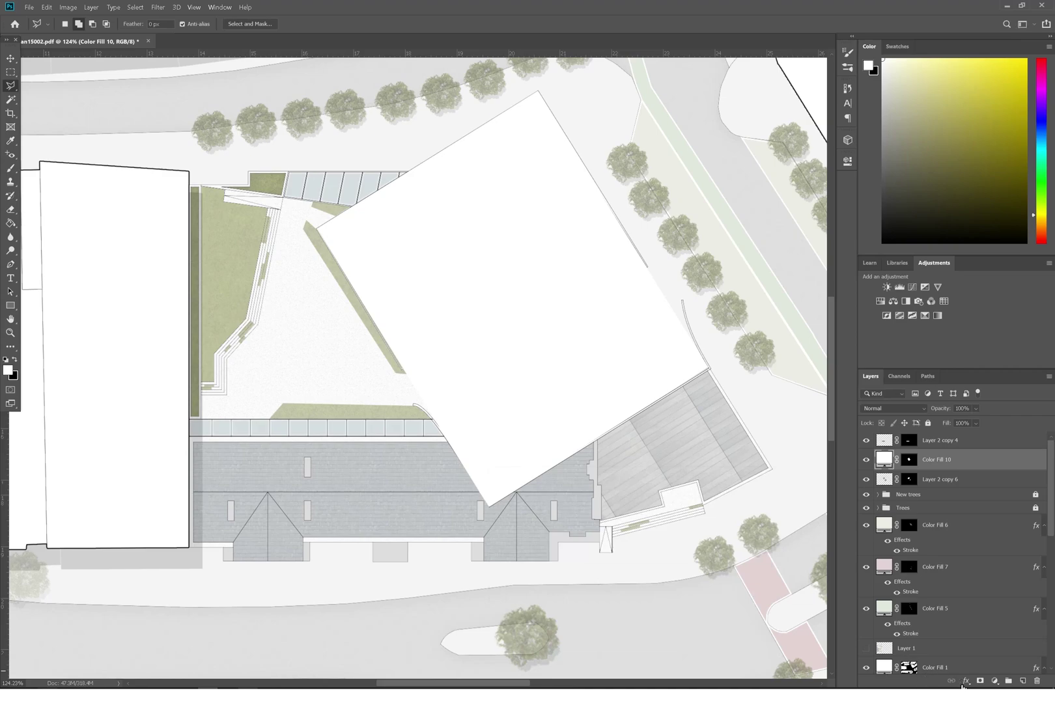
Add a Multiply drop shadow to the white roof fill at 15% opacity and 94° angle, shortening its distance to just over 100 px
click(964, 682)
click(984, 680)
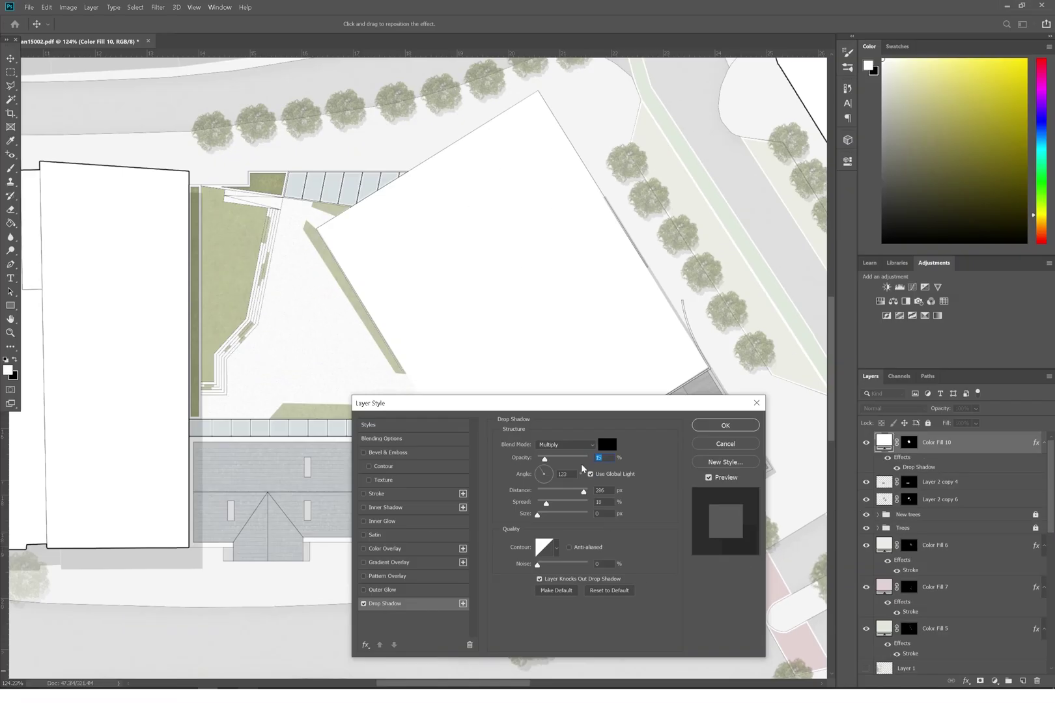
click(545, 470)
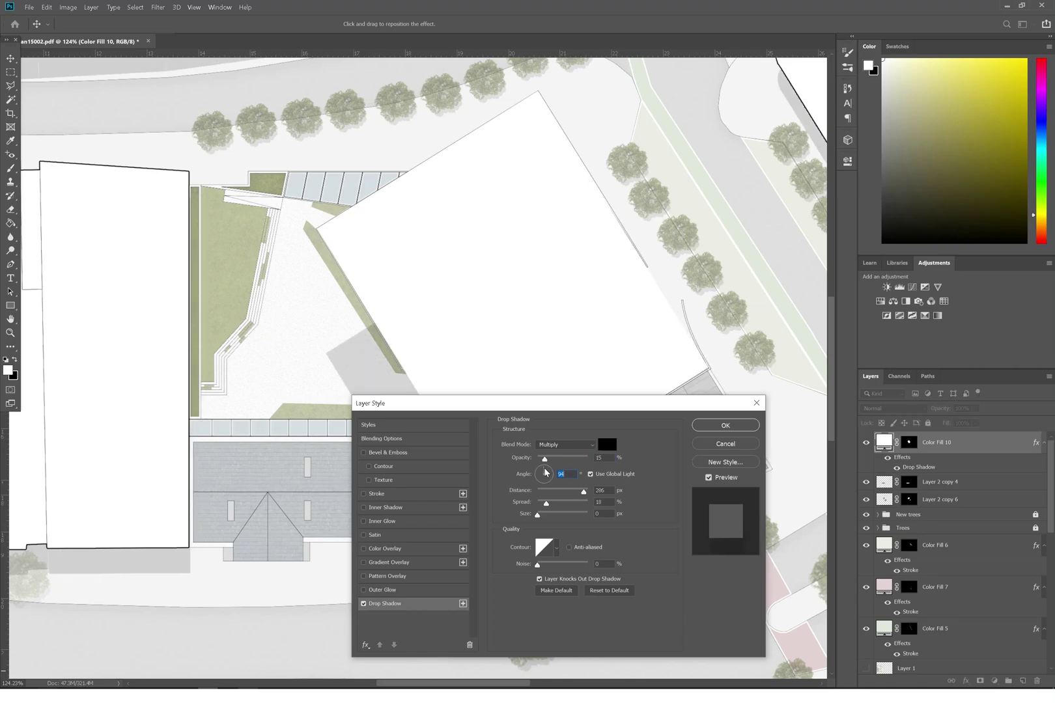
drag(651, 406, 862, 329)
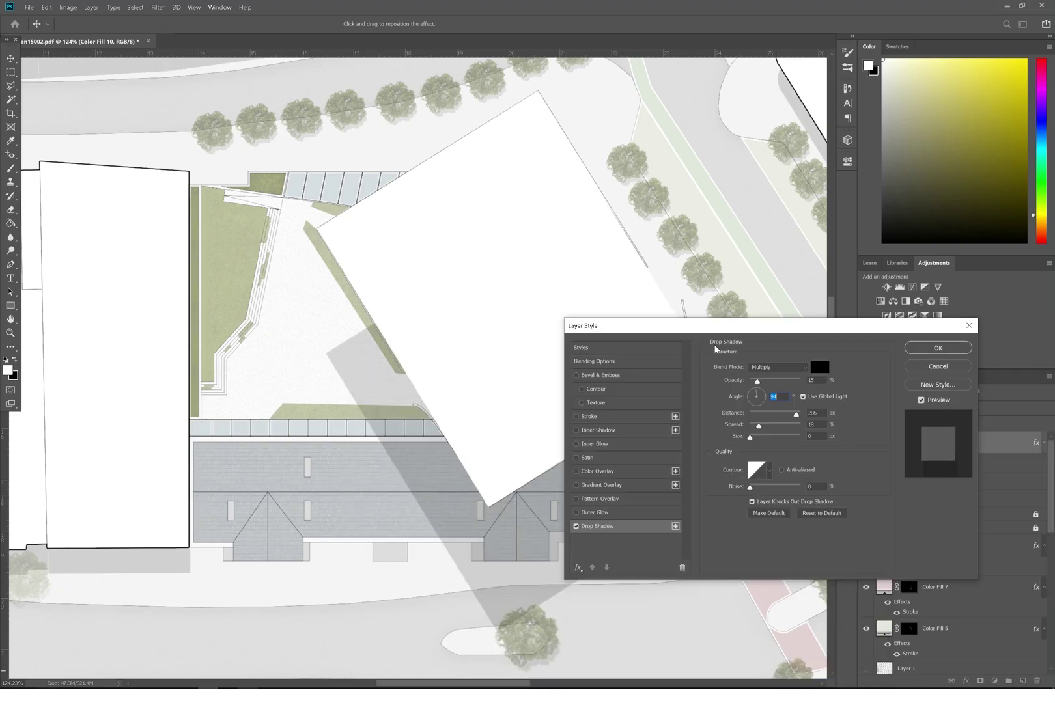
click(785, 414)
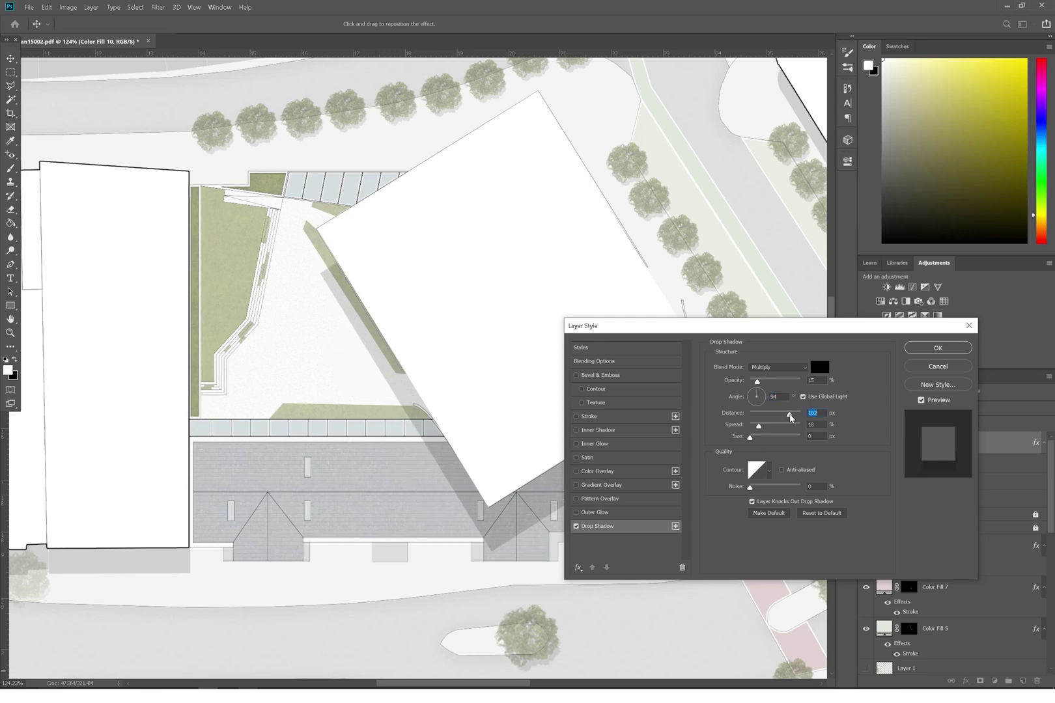
drag(790, 414, 791, 414)
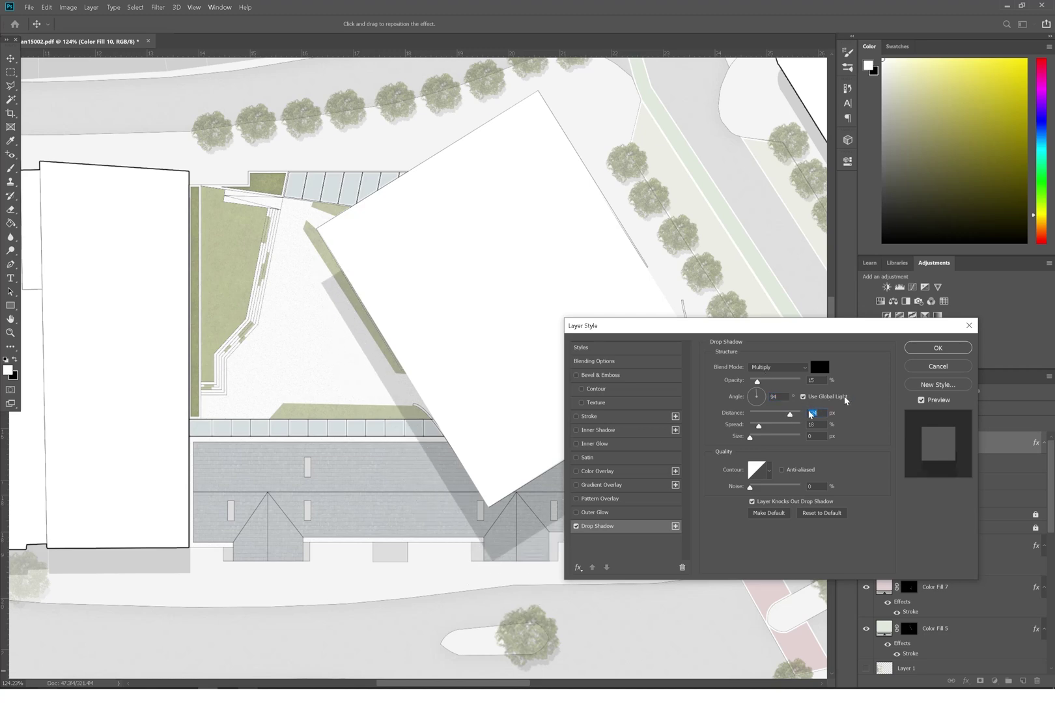
click(943, 348)
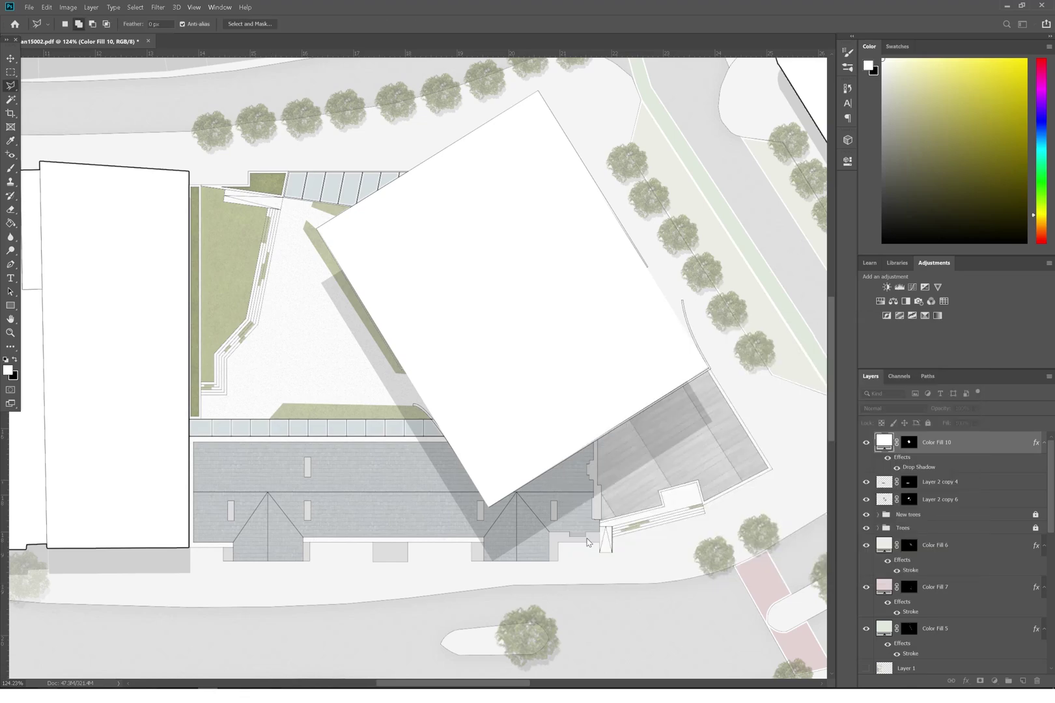
Trace the central roof's cast shadow on its west and south sides with the Polygonal Lasso and fill it with a black Solid Color layer
key(ctrl+shift+alt+n)
click(13, 85)
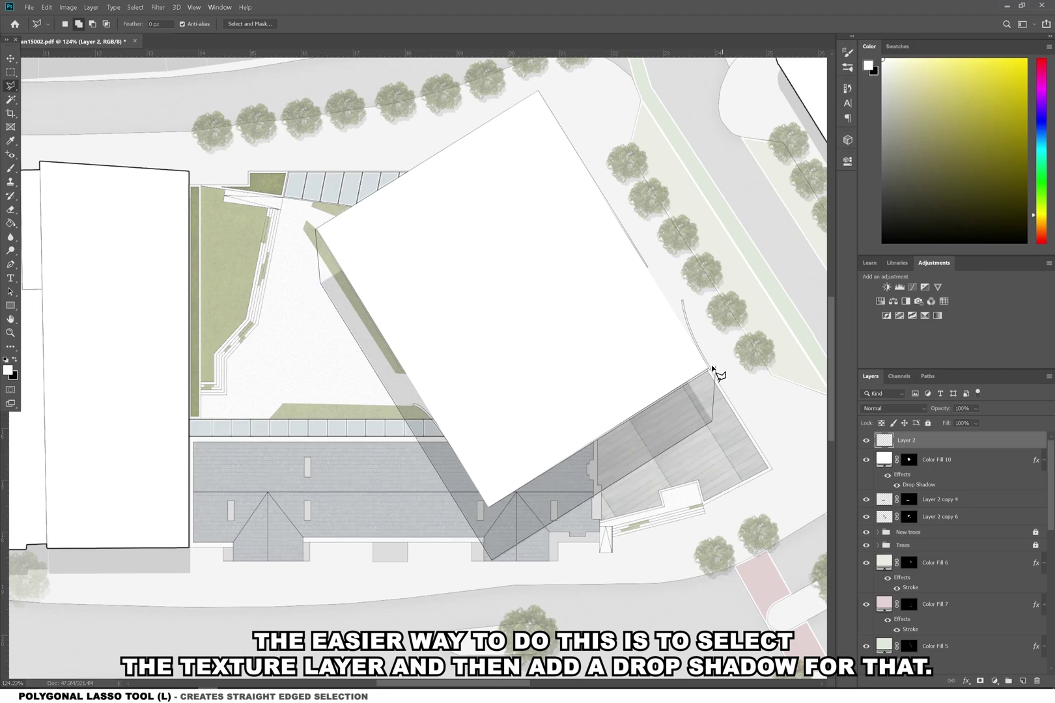
click(489, 507)
click(317, 230)
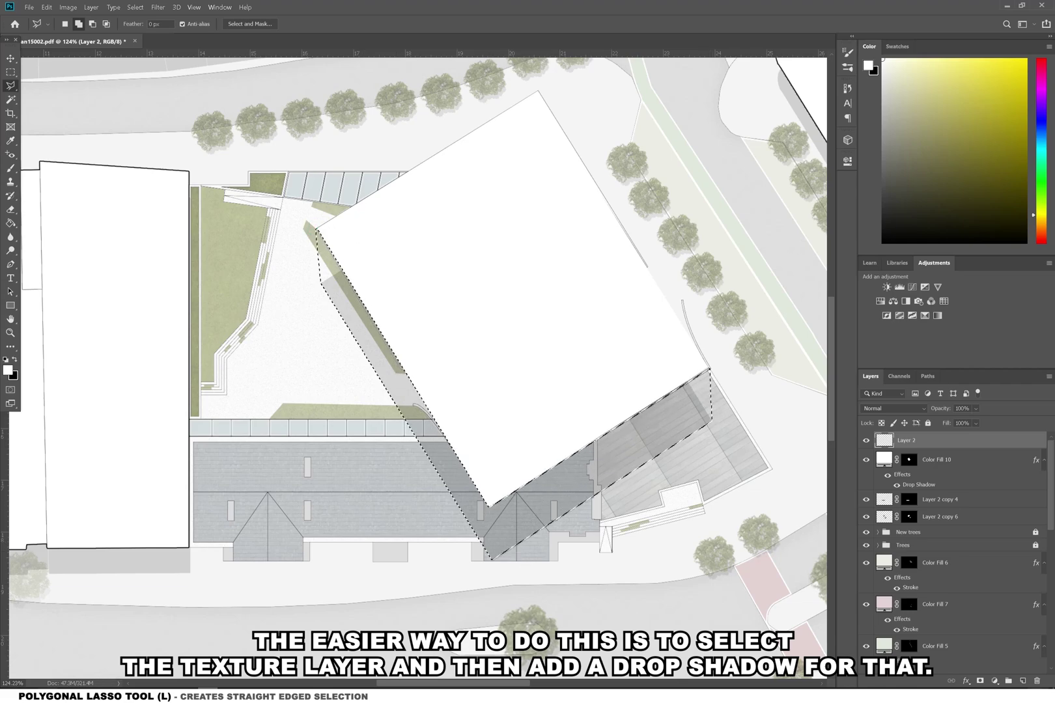
click(995, 680)
click(986, 493)
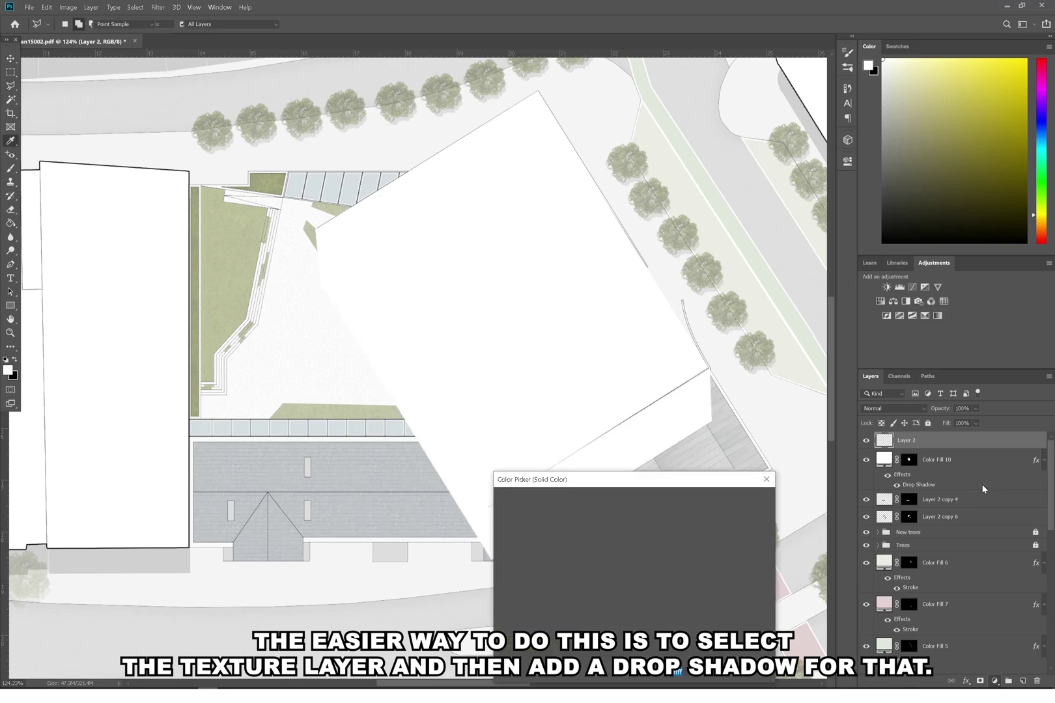
drag(605, 552, 586, 640)
click(738, 500)
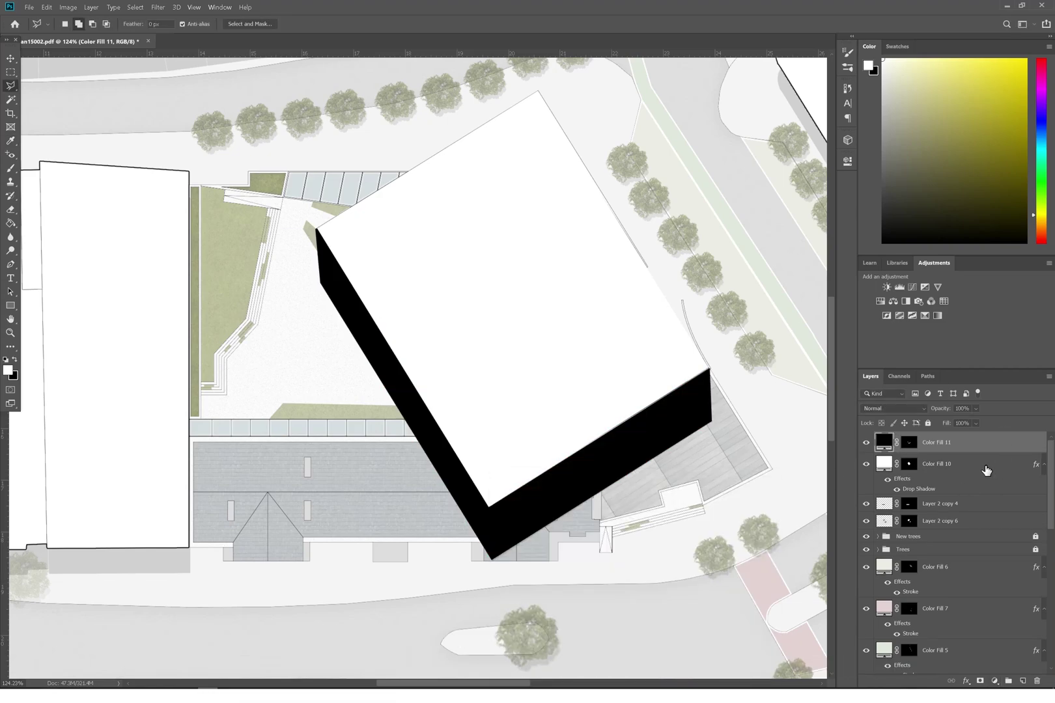
Delete the white roof fill with its drop shadow and lower the opacity of the black shadow fill
click(987, 466)
key(Delete)
click(947, 445)
click(975, 408)
drag(966, 430, 944, 422)
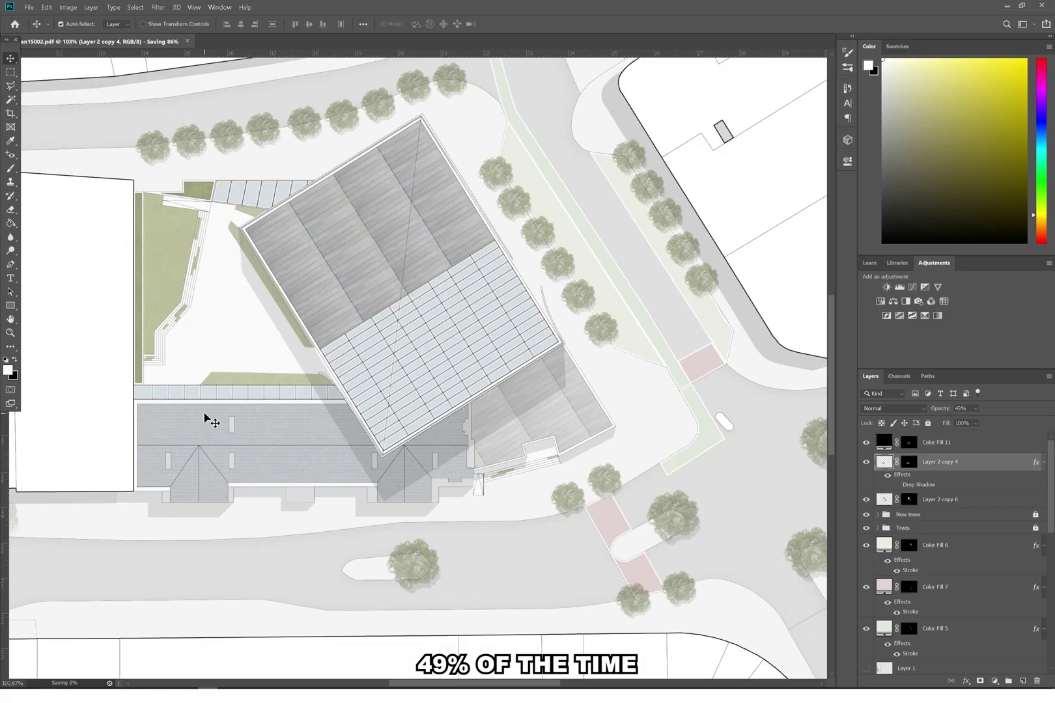
Add a 2 px black outside Stroke at 100% opacity to the slate texture layer, Layer 2 copy 4
click(966, 681)
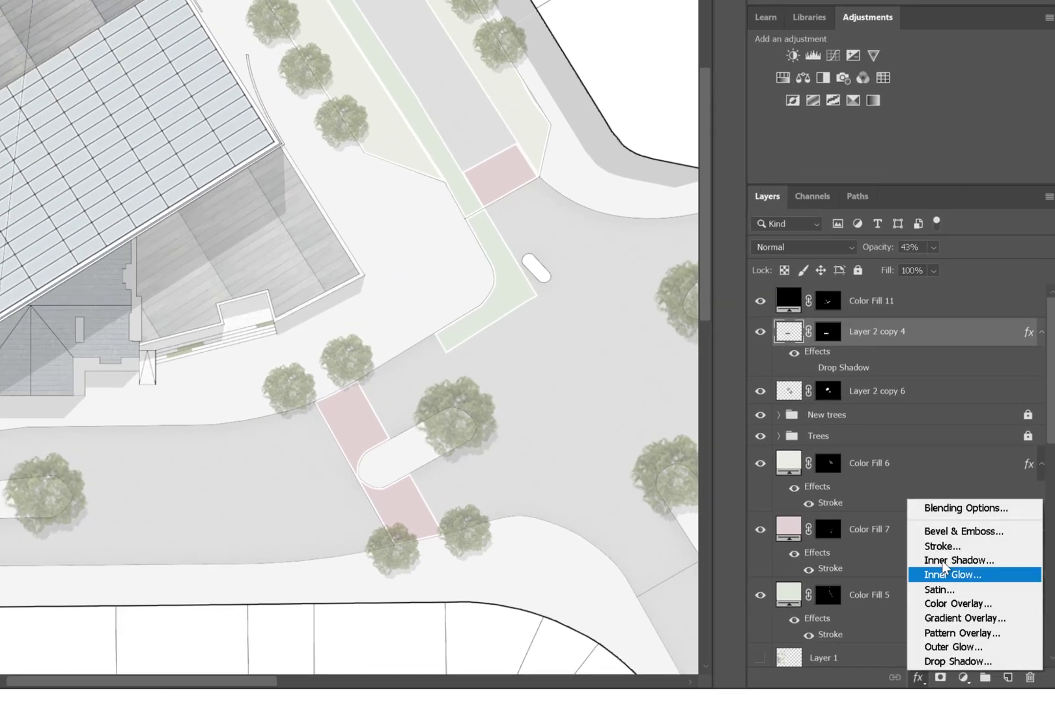
click(942, 546)
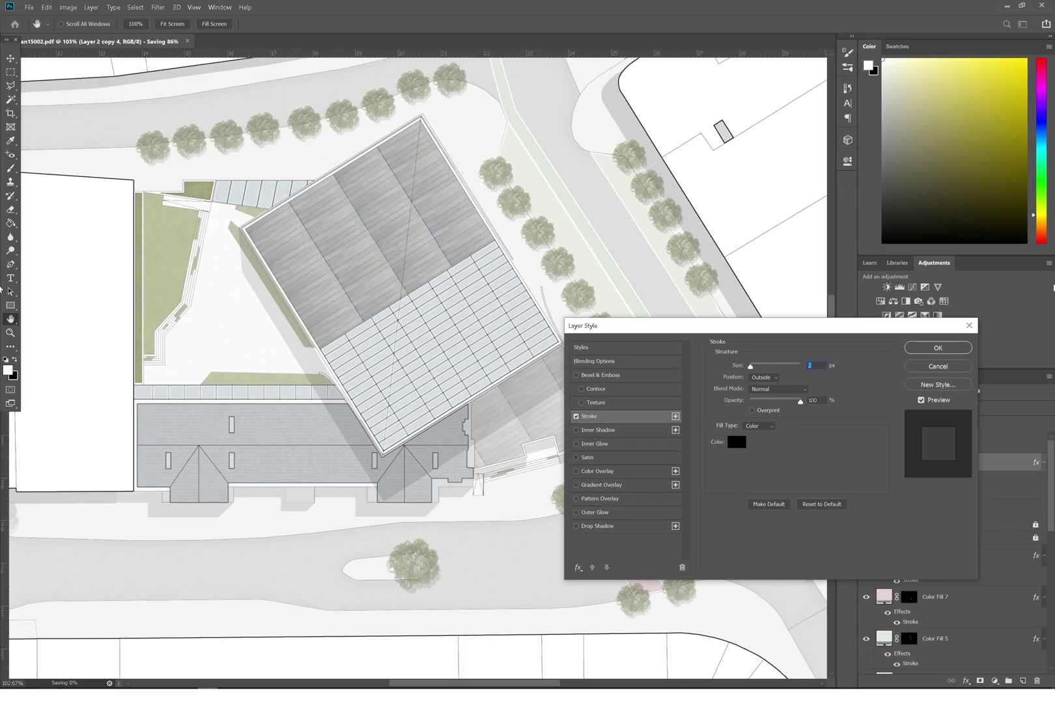
click(937, 347)
Add a new layer above the panel texture layer, Layer 2 copy 6, and ready a thin black brush at the southeast roof
click(885, 514)
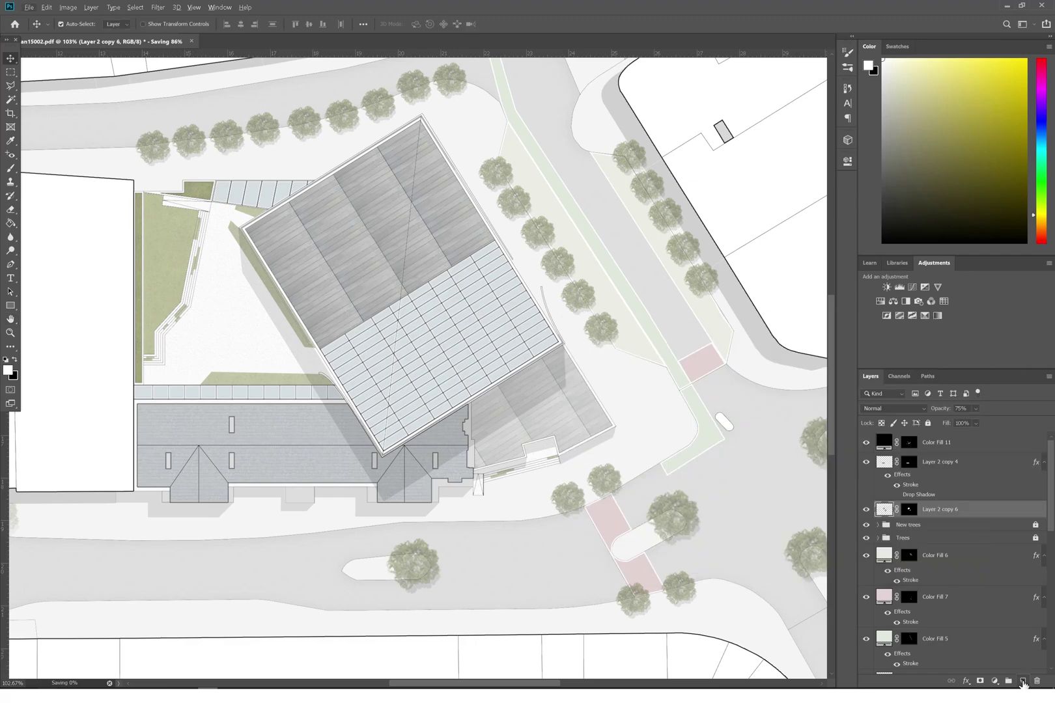
click(11, 169)
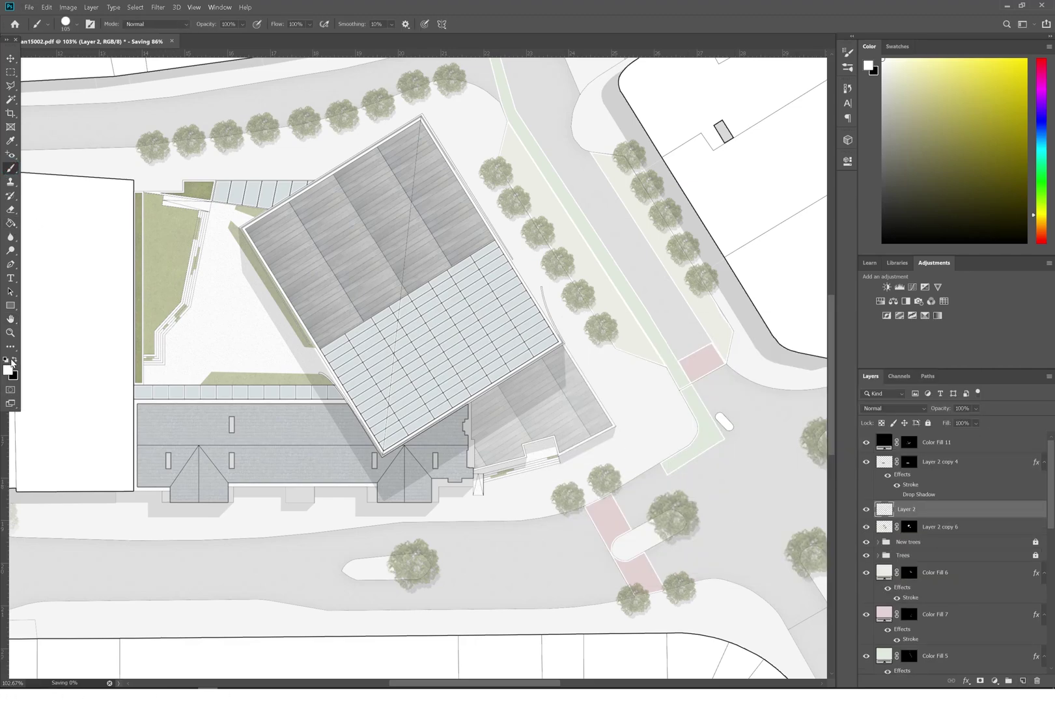
click(12, 361)
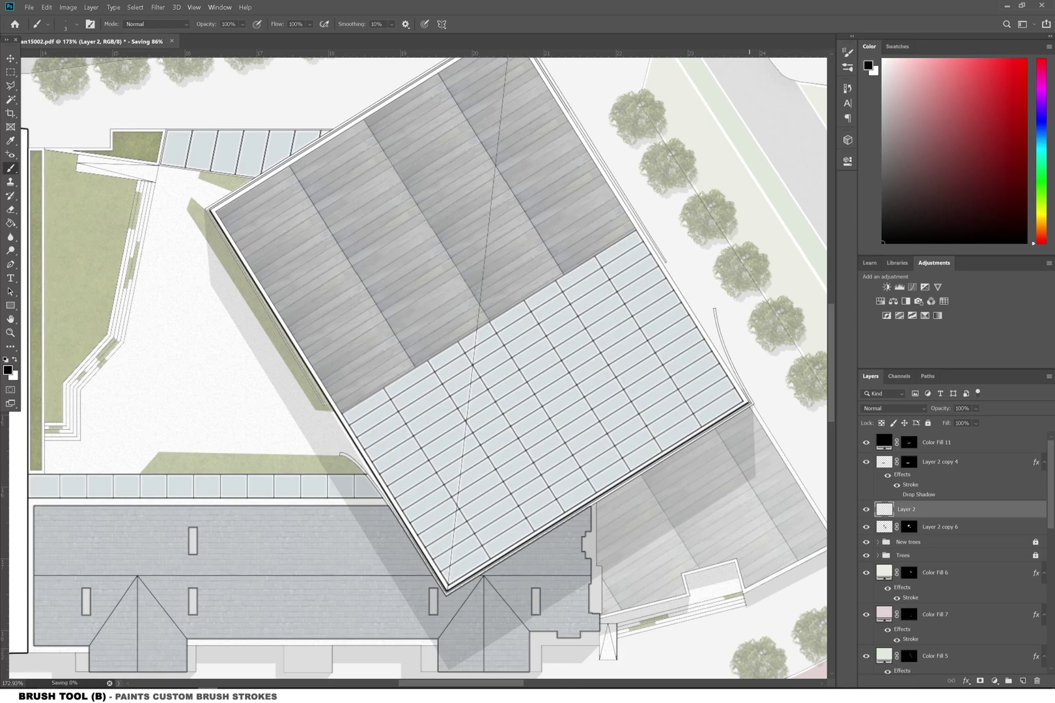
scroll(384, 501, up, 5)
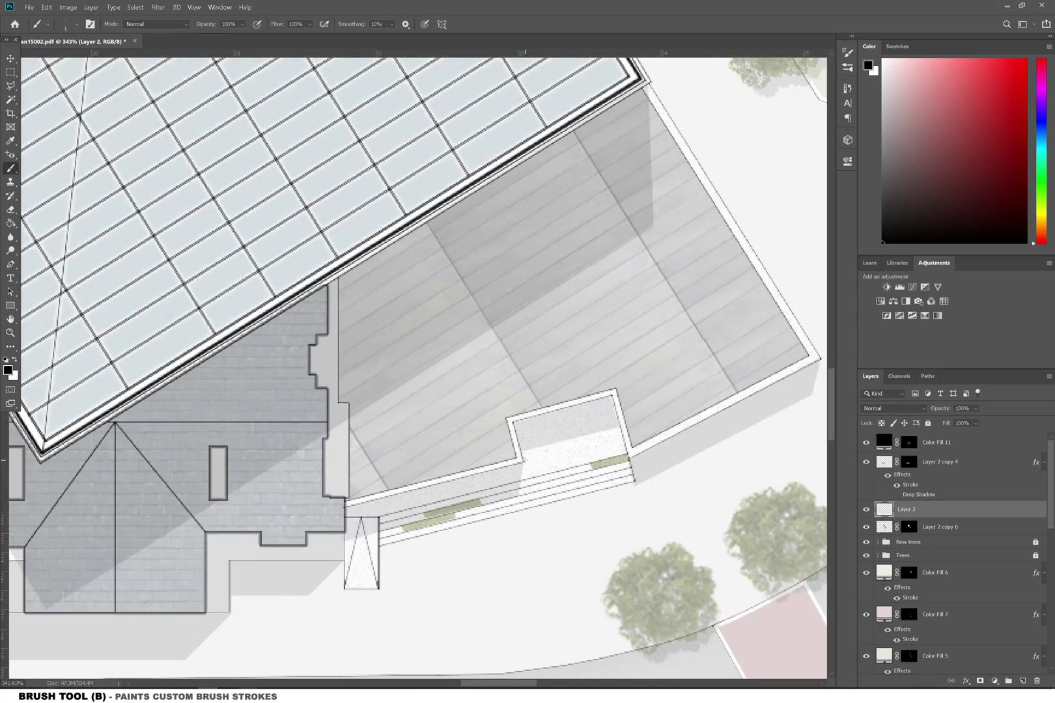
scroll(340, 626, up, 2)
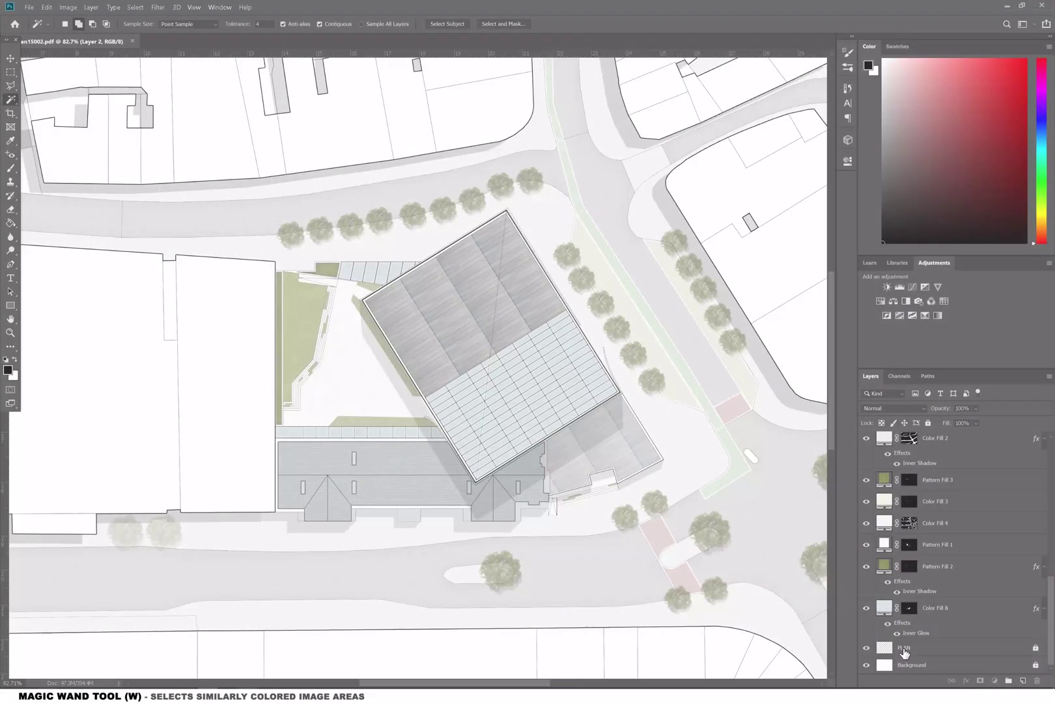
Select the pavement from the PLAN layer and intersect it with a Polygonal Lasso outline around the central site, excluding the pavement farther west
click(903, 650)
key(l)
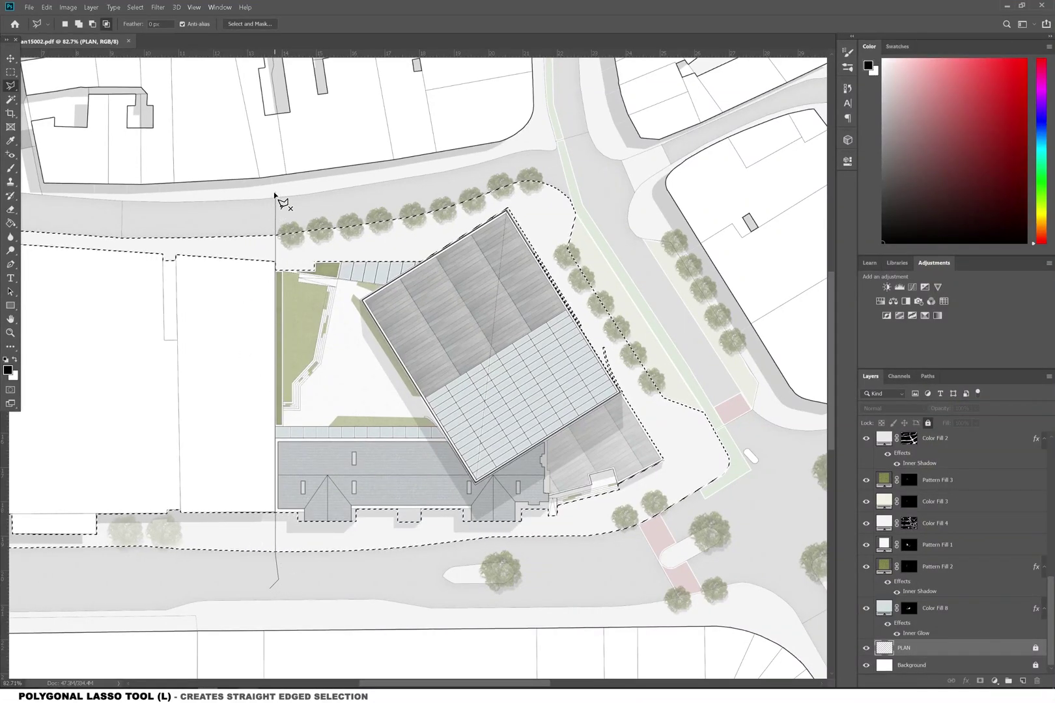
click(276, 171)
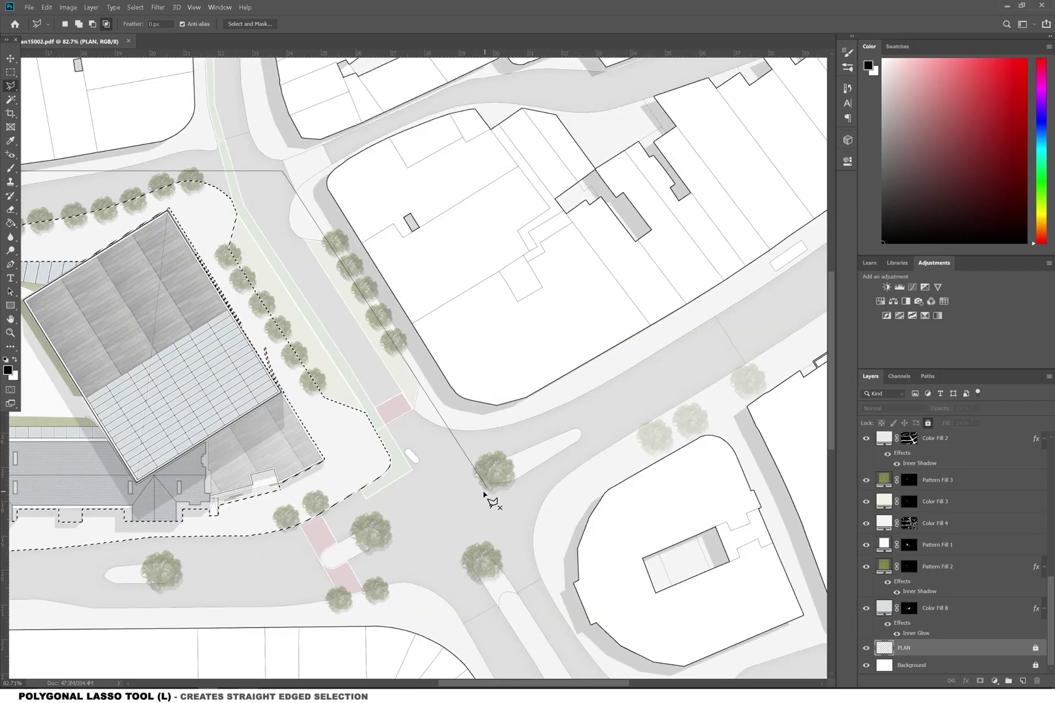
click(477, 485)
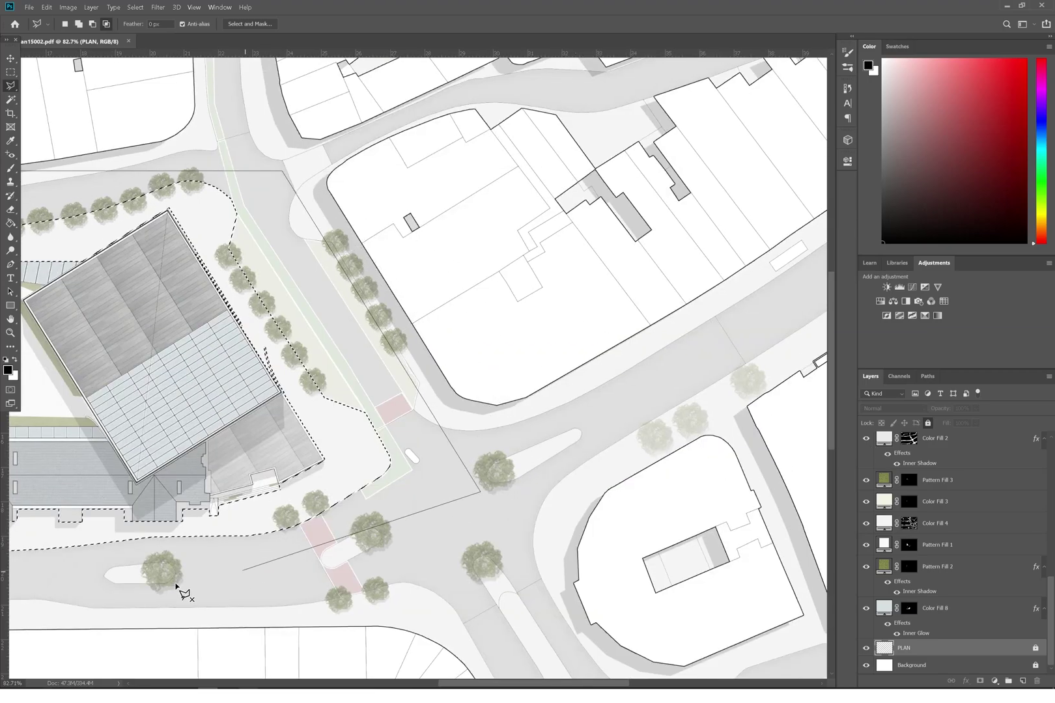
double_click(175, 583)
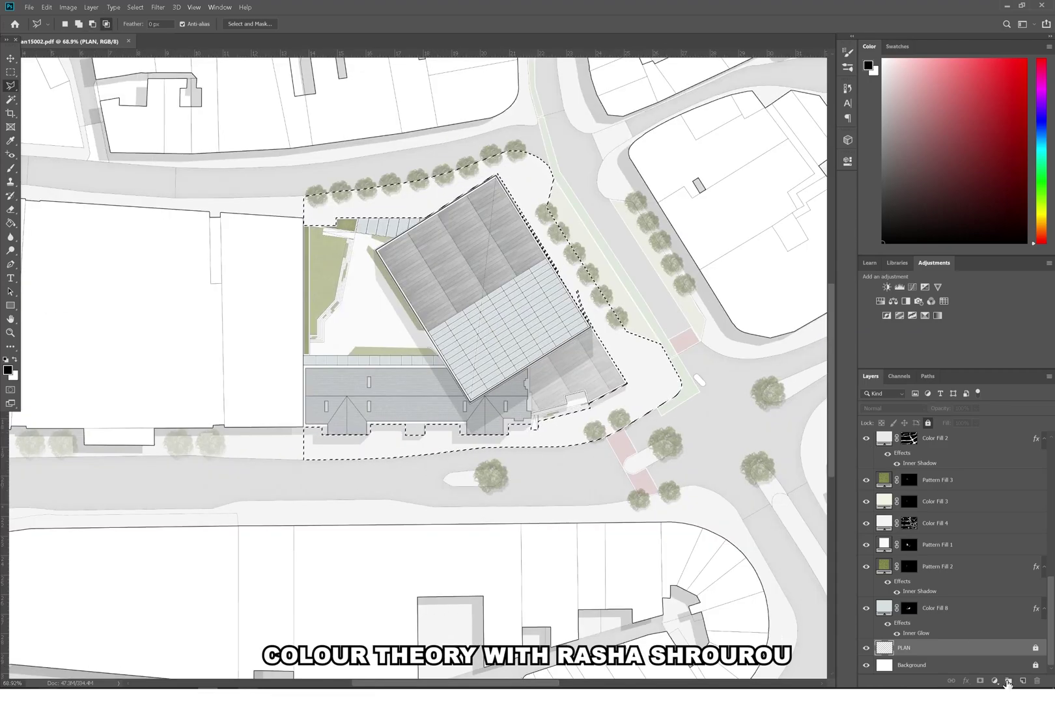
Fill the selected pavement with a muted pink Solid Color layer and move that layer above Color Fill 4
click(994, 680)
click(432, 402)
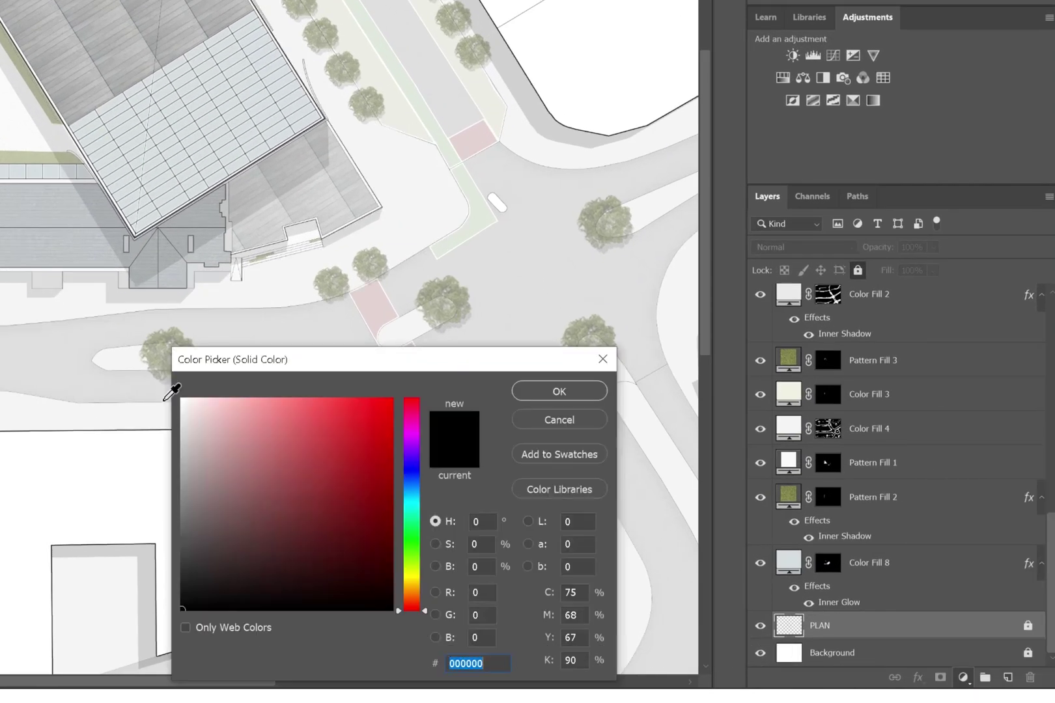
click(204, 452)
click(738, 499)
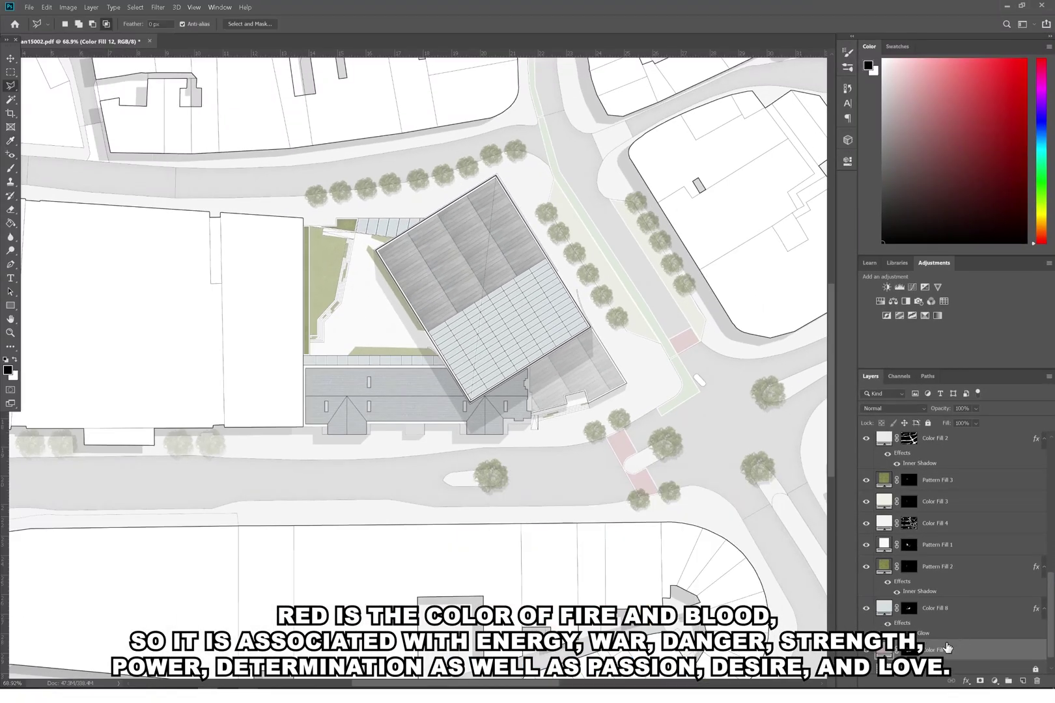
drag(944, 650, 948, 518)
Replace the pink pavement fill with a greystone chevron Pattern Fill at 23% scale and reduce the pattern layer's opacity
scroll(934, 547, up, 3)
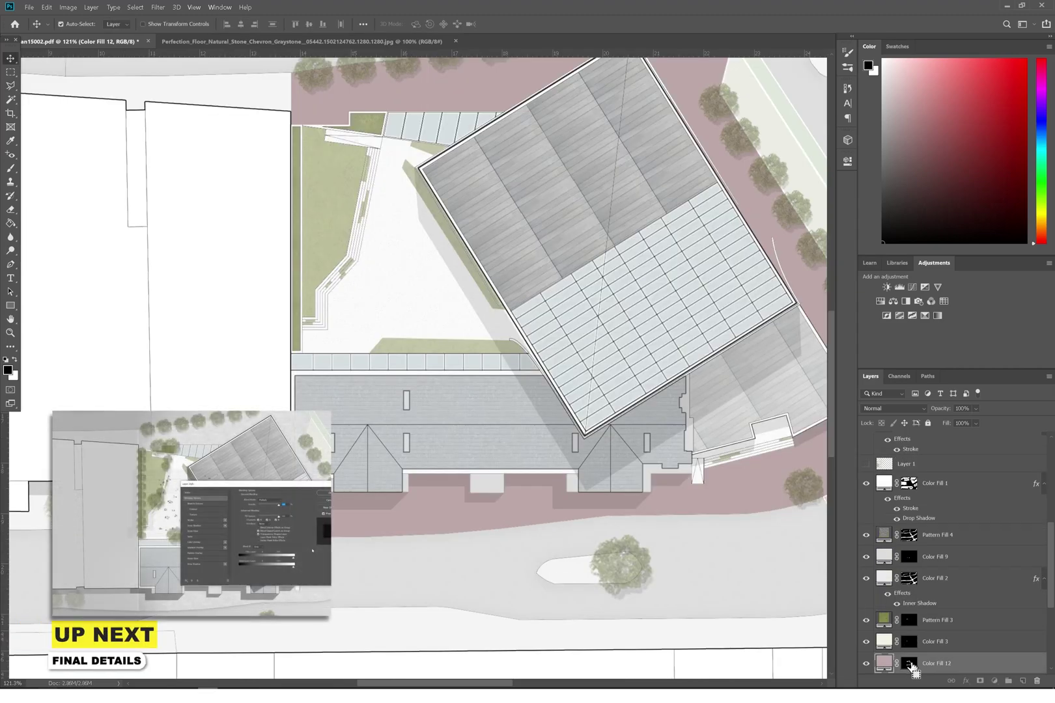
click(1000, 681)
click(980, 515)
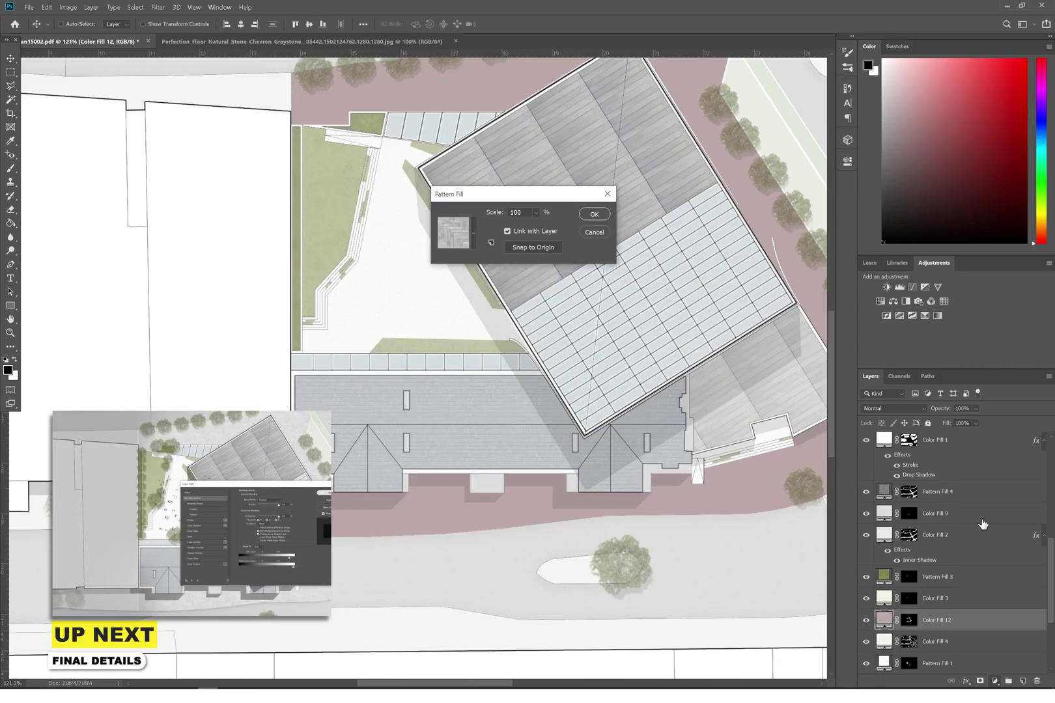
click(535, 212)
drag(539, 228, 536, 228)
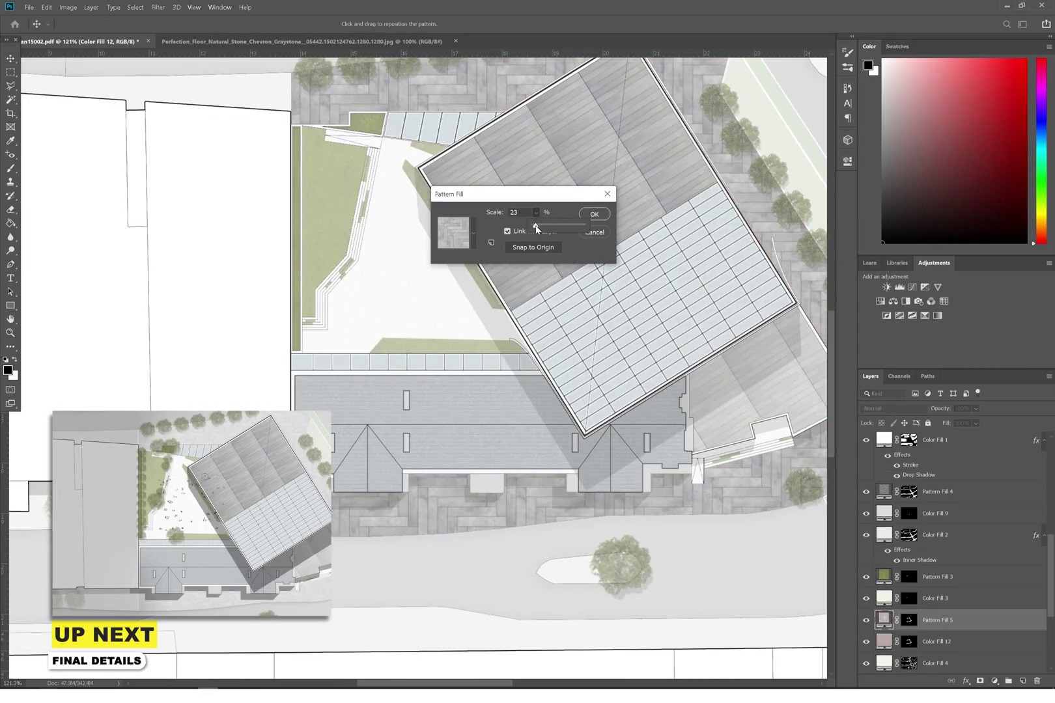
key(Return)
drag(945, 657, 945, 672)
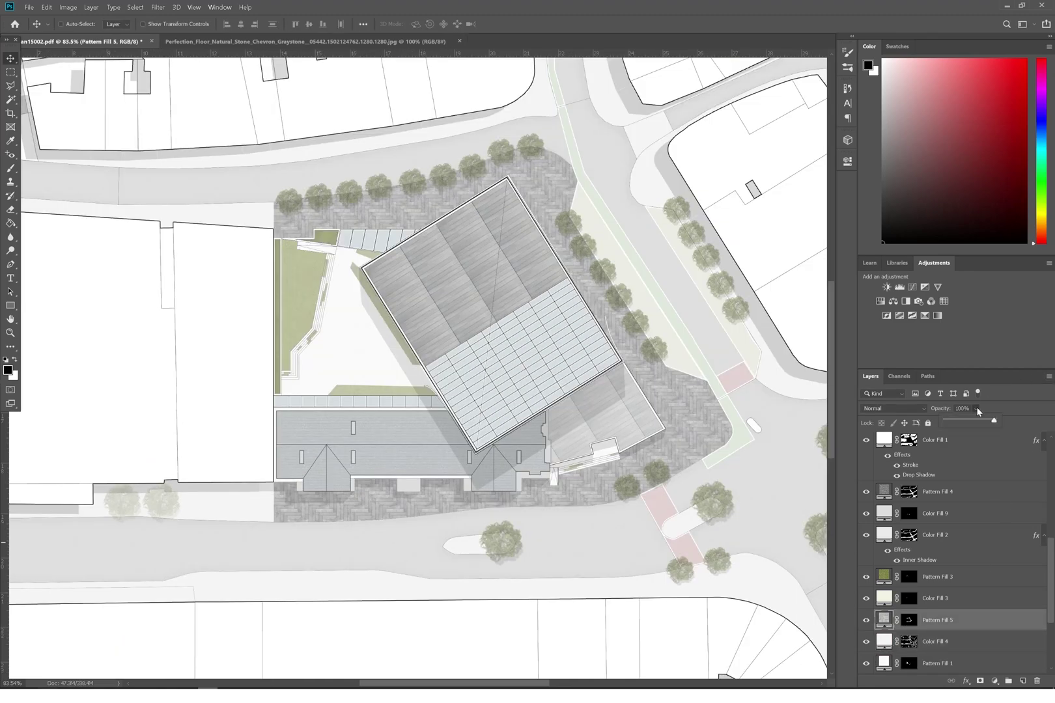
drag(976, 422, 970, 423)
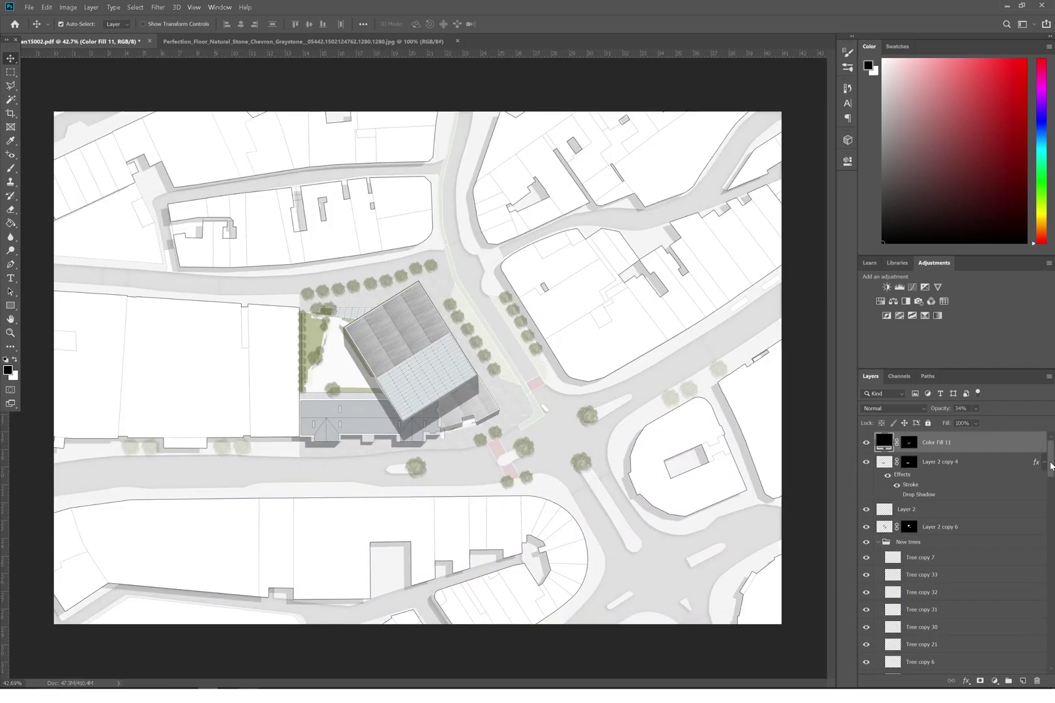
Group all layers from Color Fill 11 down to PLAN and create a merged copy of them above the group
scroll(1024, 643, down, 5)
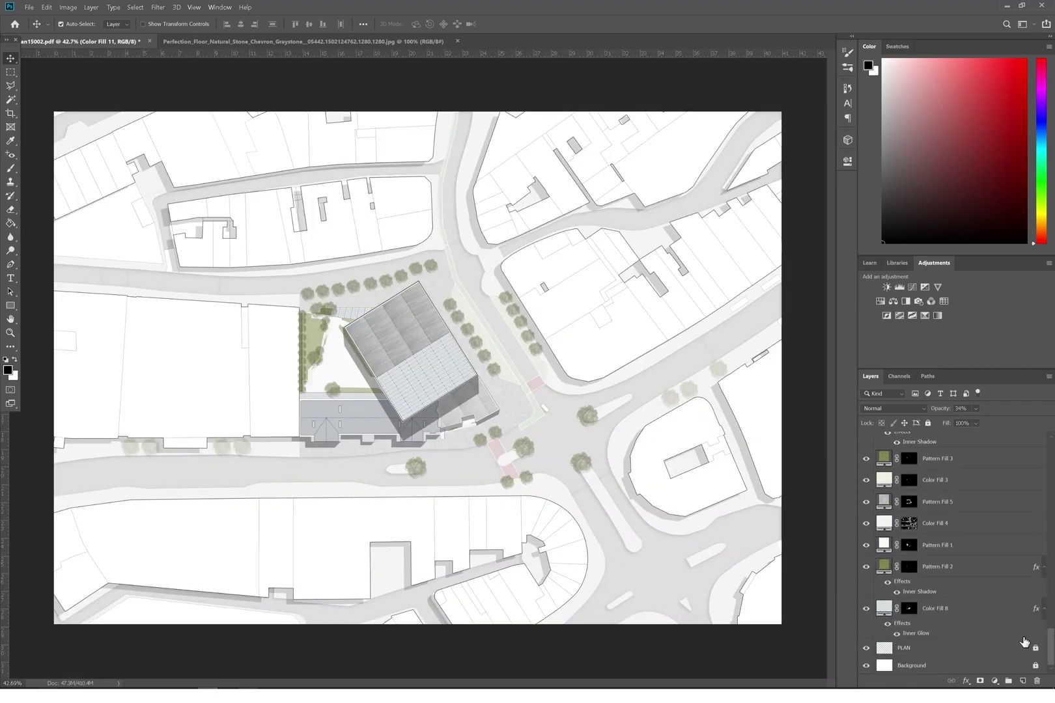
shift+click(947, 649)
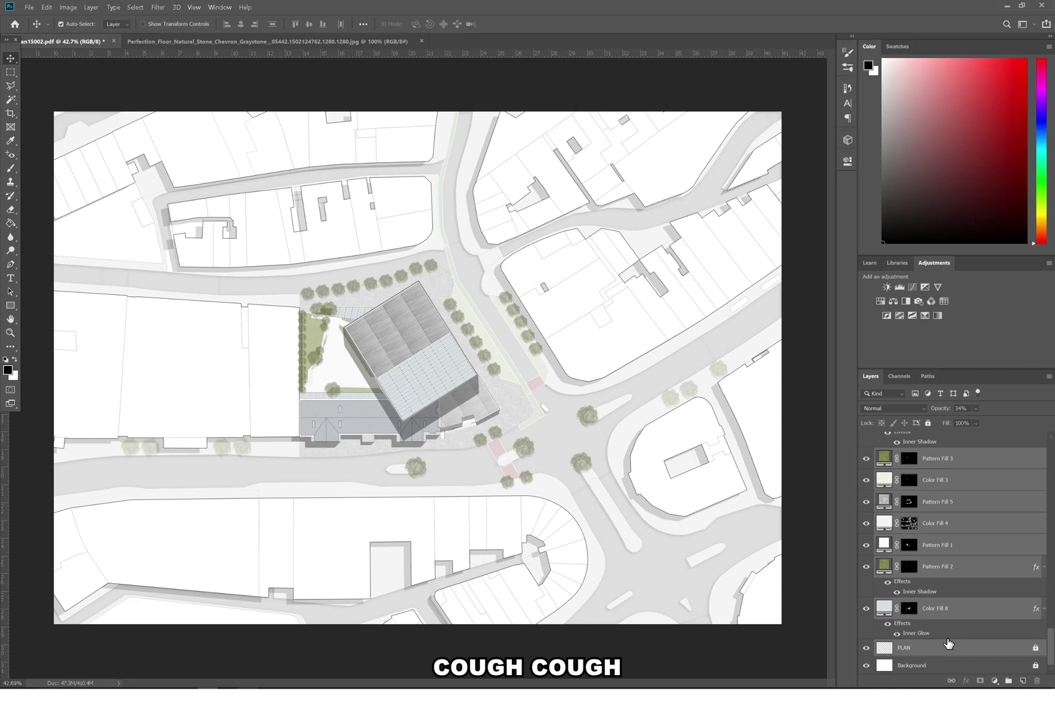
scroll(929, 565, up, 4)
scroll(944, 572, down, 4)
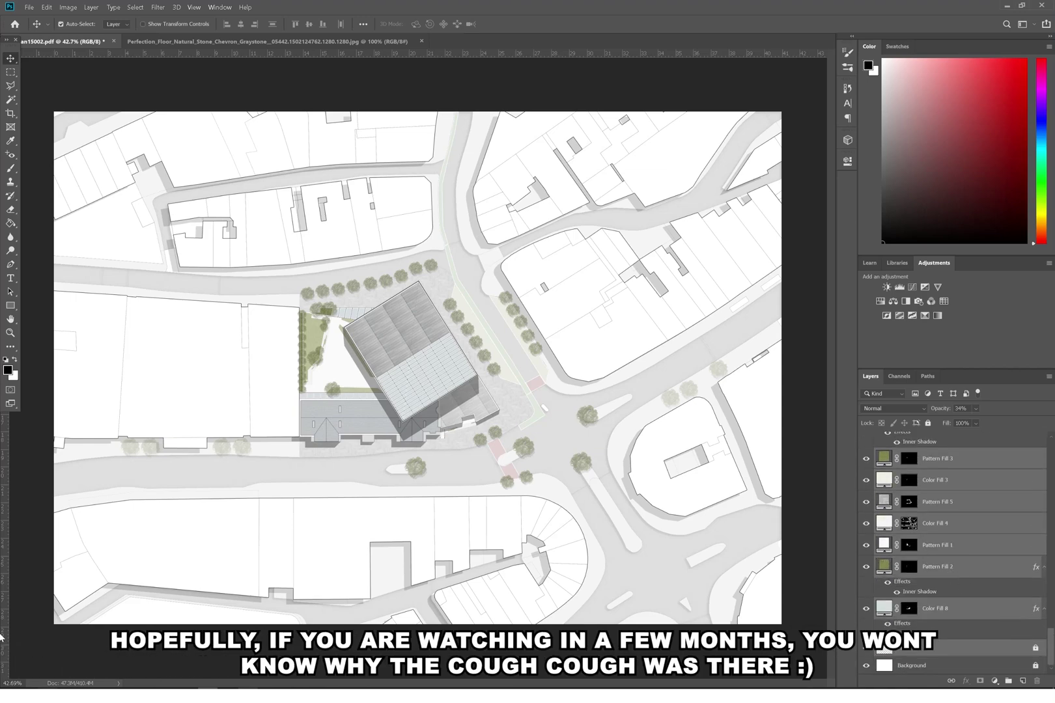
key(ctrl+g)
key(ctrl+shift+alt+n)
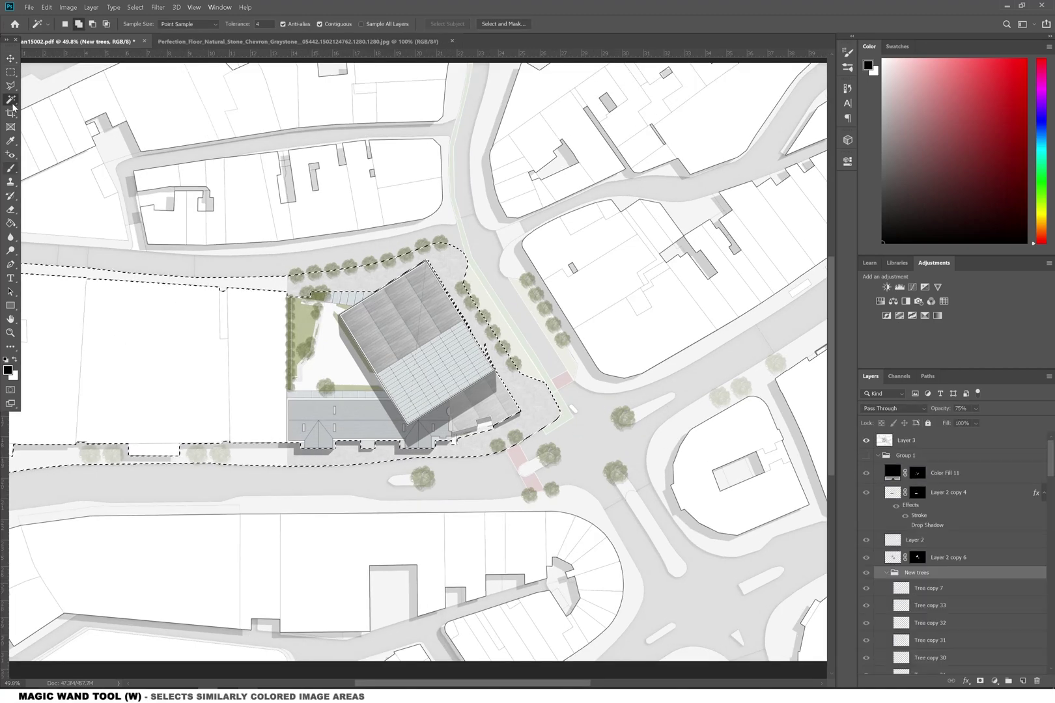
Add the courtyard and buildings inside the pavement outline to the selection with the Polygonal Lasso
click(78, 23)
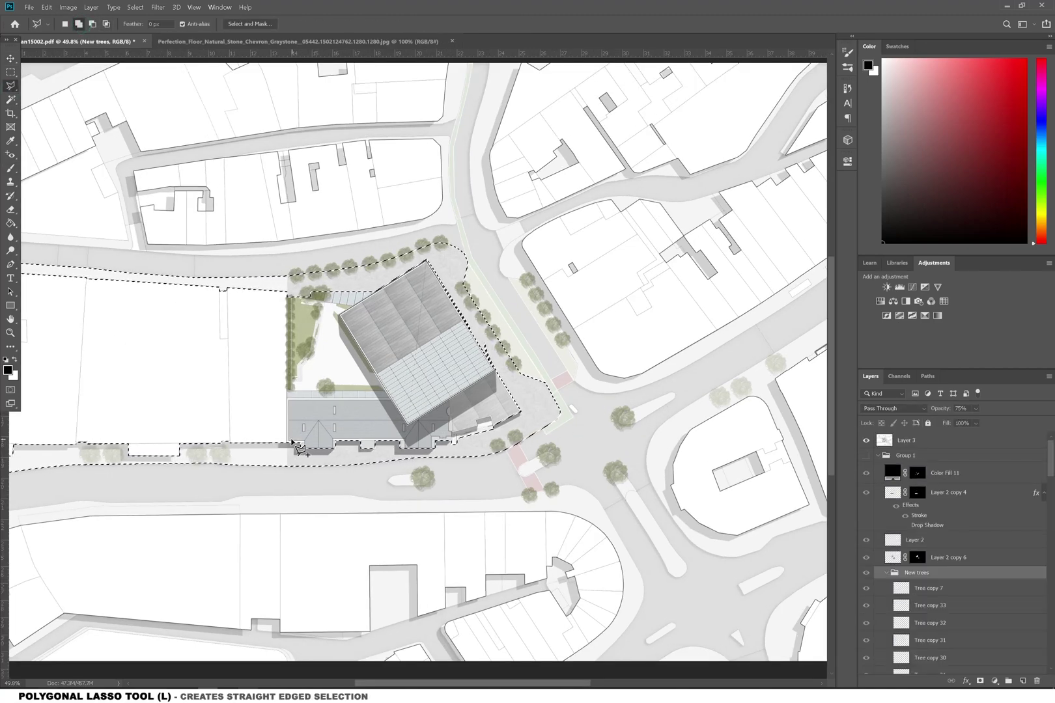
click(288, 277)
click(349, 267)
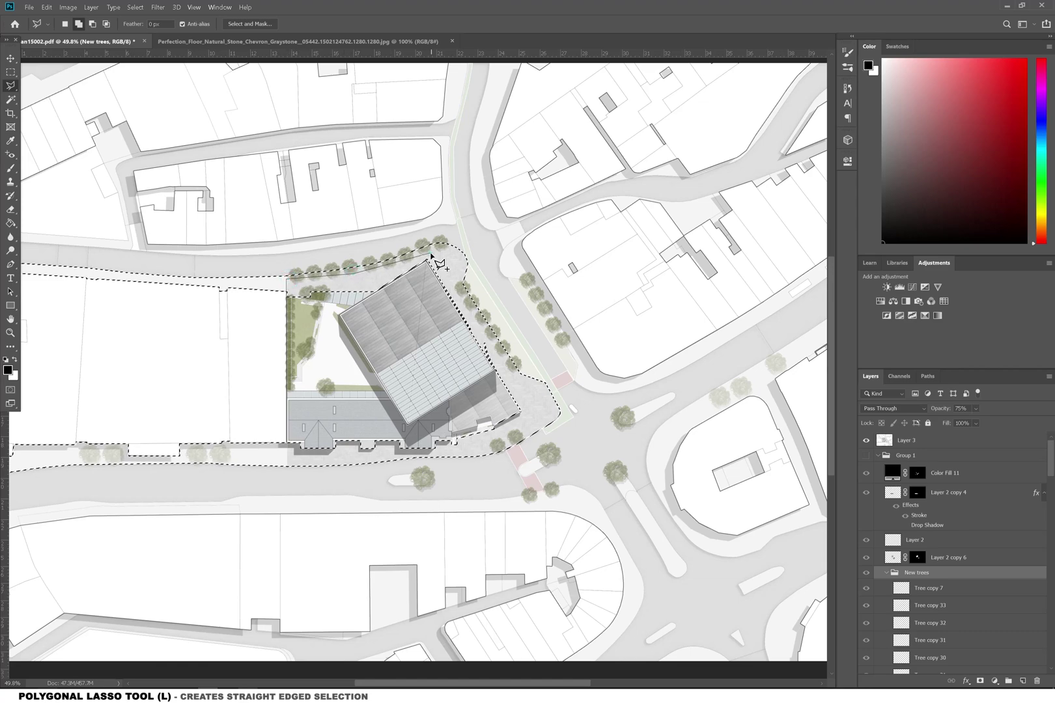
click(430, 254)
click(529, 413)
click(456, 448)
double_click(334, 456)
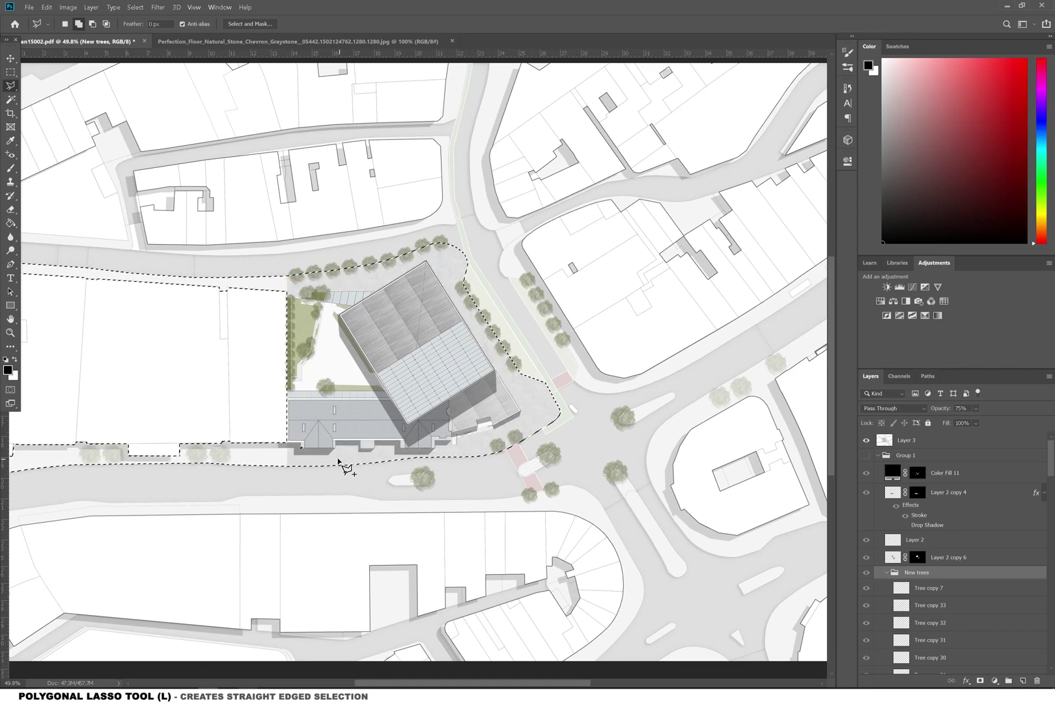
Subtract the pavement beside the large western building from the selection with the Polygonal Lasso, keeping only the central site
key(alt)
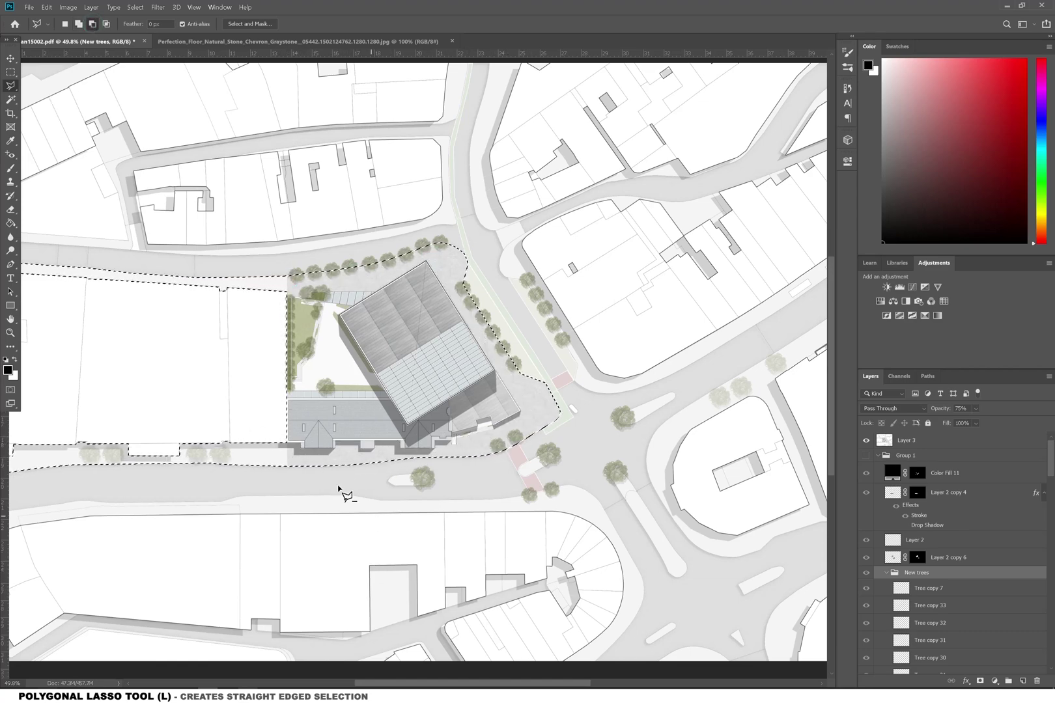
click(287, 265)
click(44, 235)
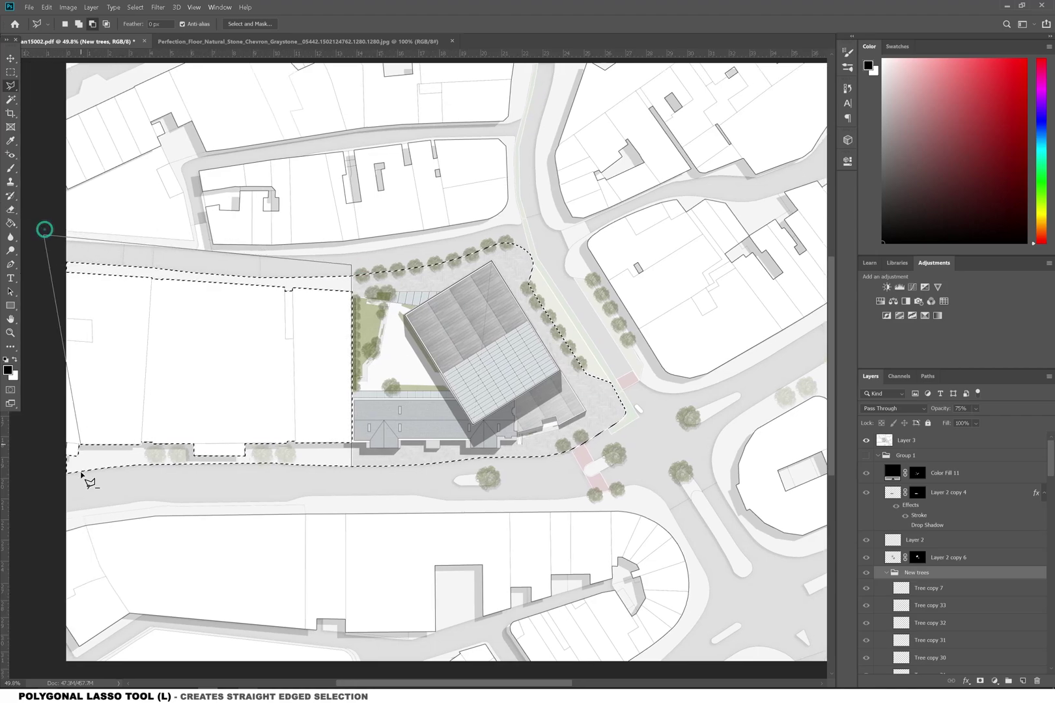
click(58, 485)
click(357, 473)
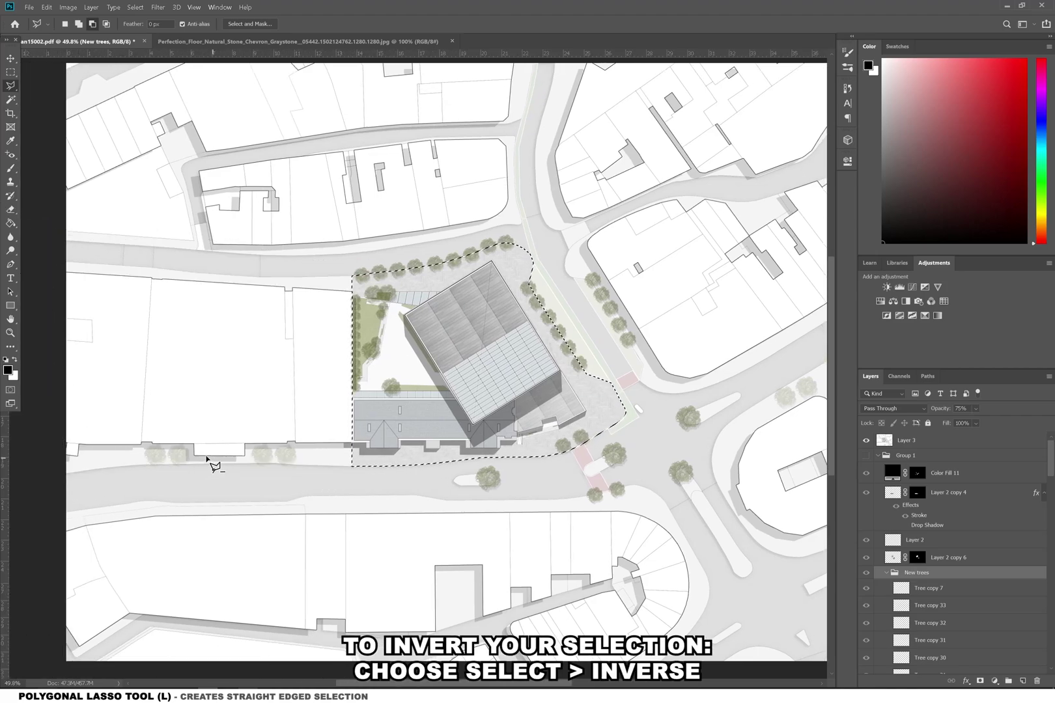
Invert the central site selection and cover the surroundings with a black Solid Color fill (000000) at 32% opacity
click(135, 7)
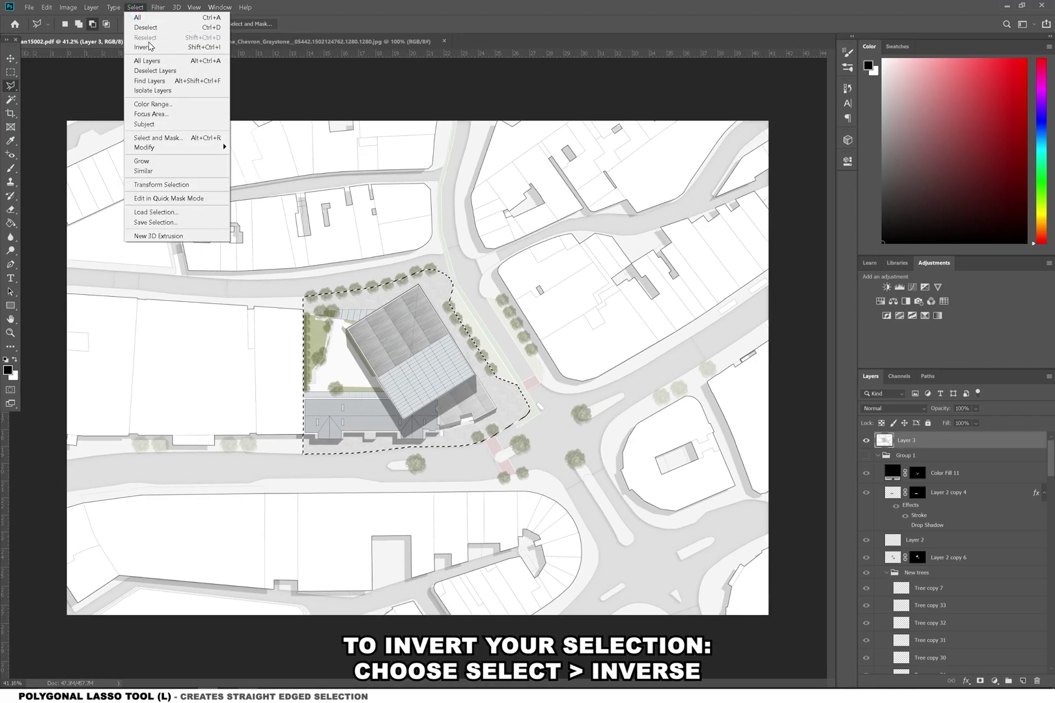
click(147, 46)
click(994, 681)
click(1020, 500)
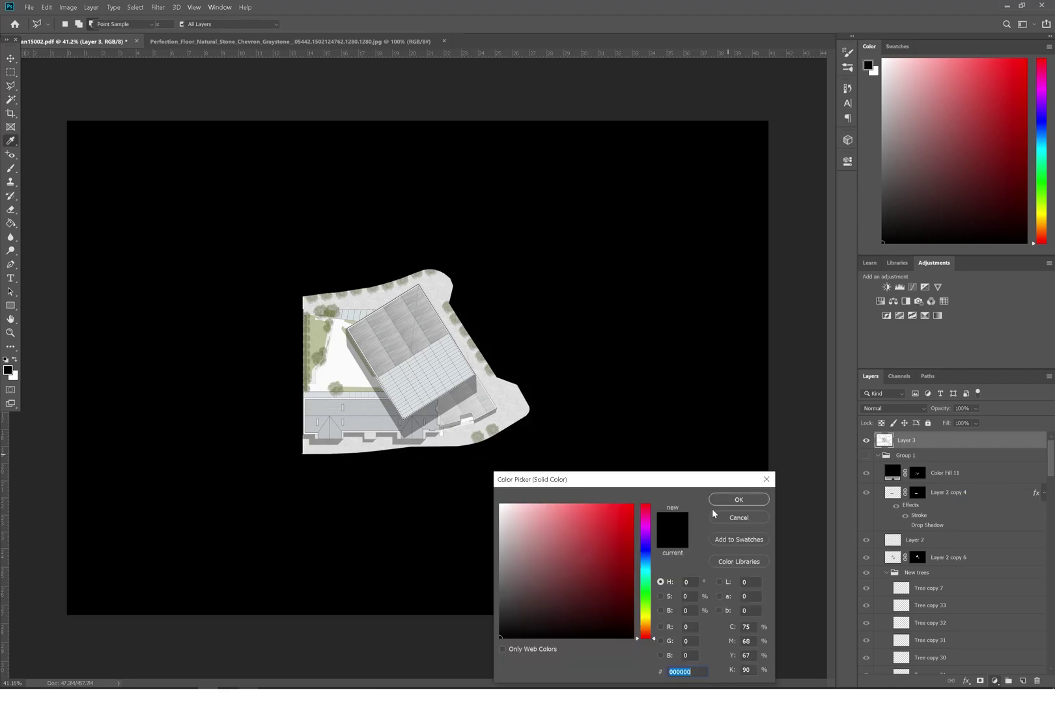
key(Return)
drag(975, 409, 961, 423)
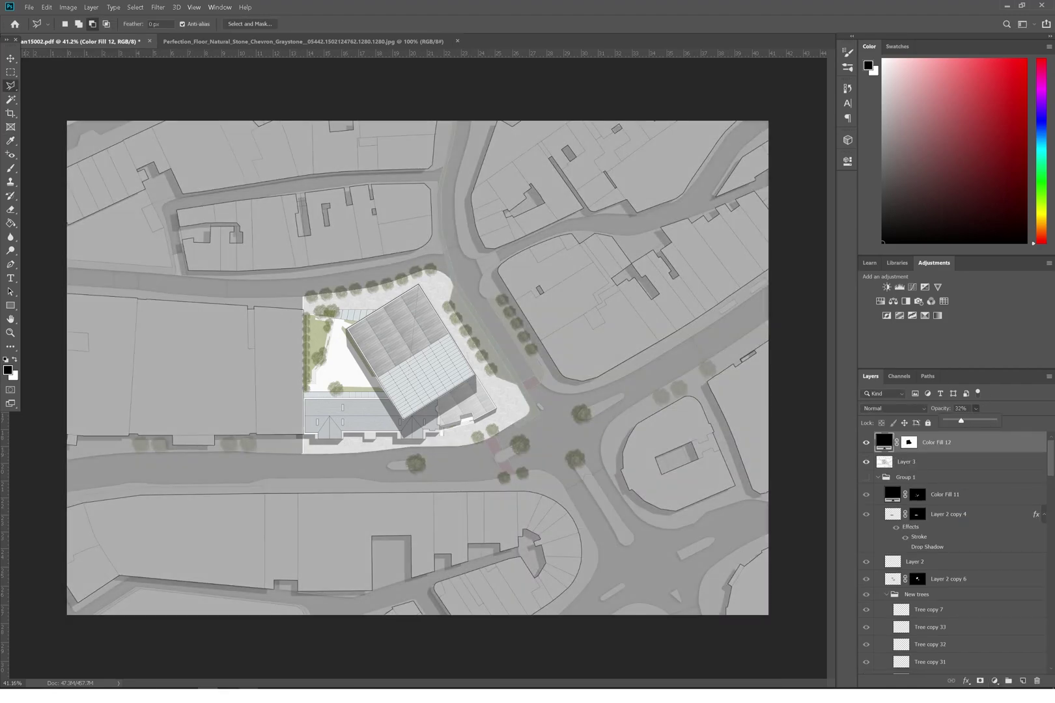
Duplicate the Color Fill 12 layer, hide the copy as a backup and make the original layer active
key(ctrl+j)
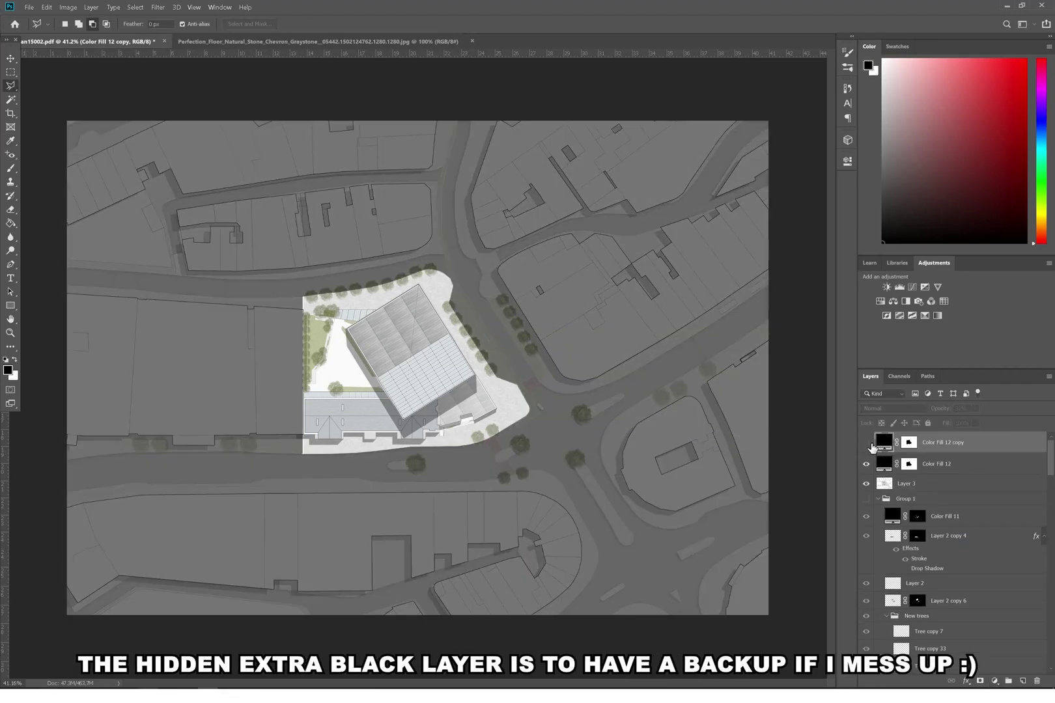
click(866, 442)
click(942, 467)
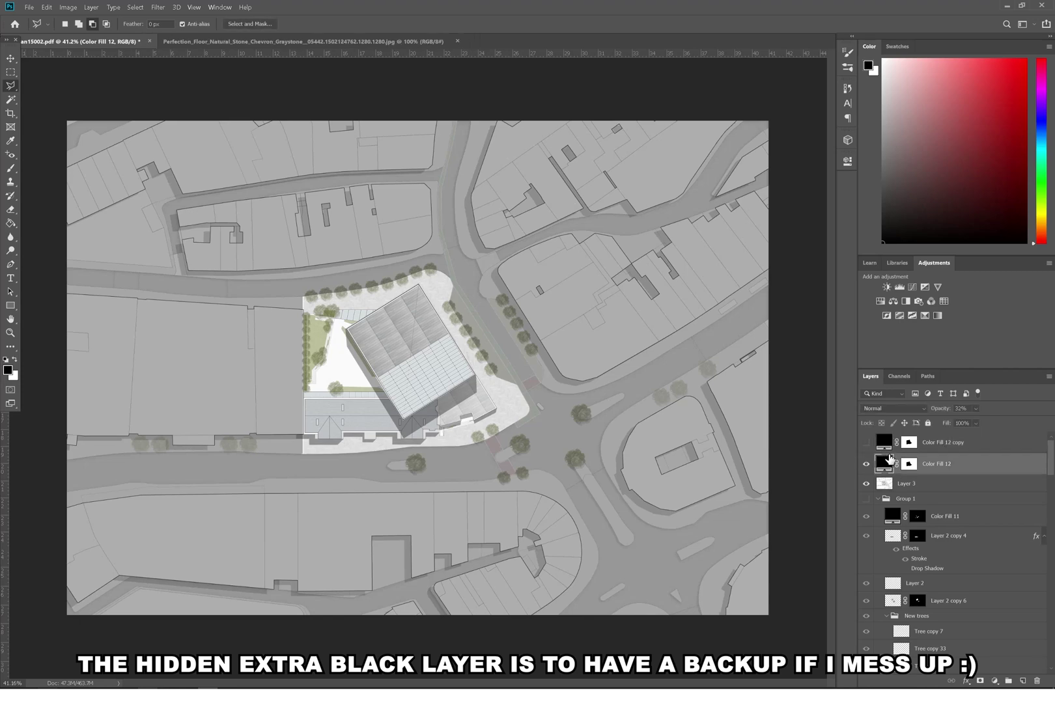
Paint a soft black glow around the central site on the Color Fill 12 mask with the Brush
click(11, 169)
scroll(500, 387, up, 2)
click(242, 24)
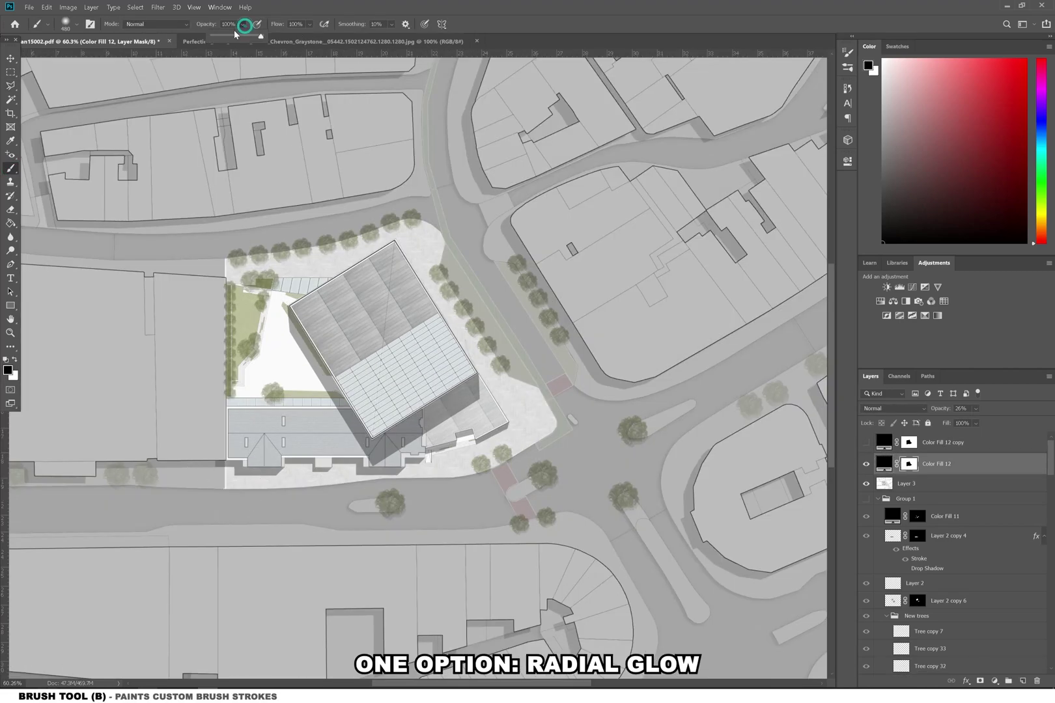
mouse_move(237, 445)
mouse_down()
mouse_move(236, 471)
mouse_move(405, 458)
mouse_move(508, 423)
mouse_move(485, 366)
mouse_move(449, 321)
mouse_move(434, 246)
mouse_move(343, 236)
mouse_move(221, 348)
mouse_up()
scroll(427, 445, down, 3)
scroll(426, 444, up, 1)
mouse_move(426, 456)
mouse_down()
mouse_move(371, 289)
mouse_move(504, 358)
mouse_move(313, 421)
mouse_up()
Set the brush opacity to 21% and its size to 2165 px
click(243, 24)
click(238, 37)
right_click(384, 229)
click(499, 258)
Undo the latest glow brush strokes around the central site
key(ctrl+z)
key(ctrl+z)
key(ctrl+z)
key(ctrl+z)
key(ctrl+z)
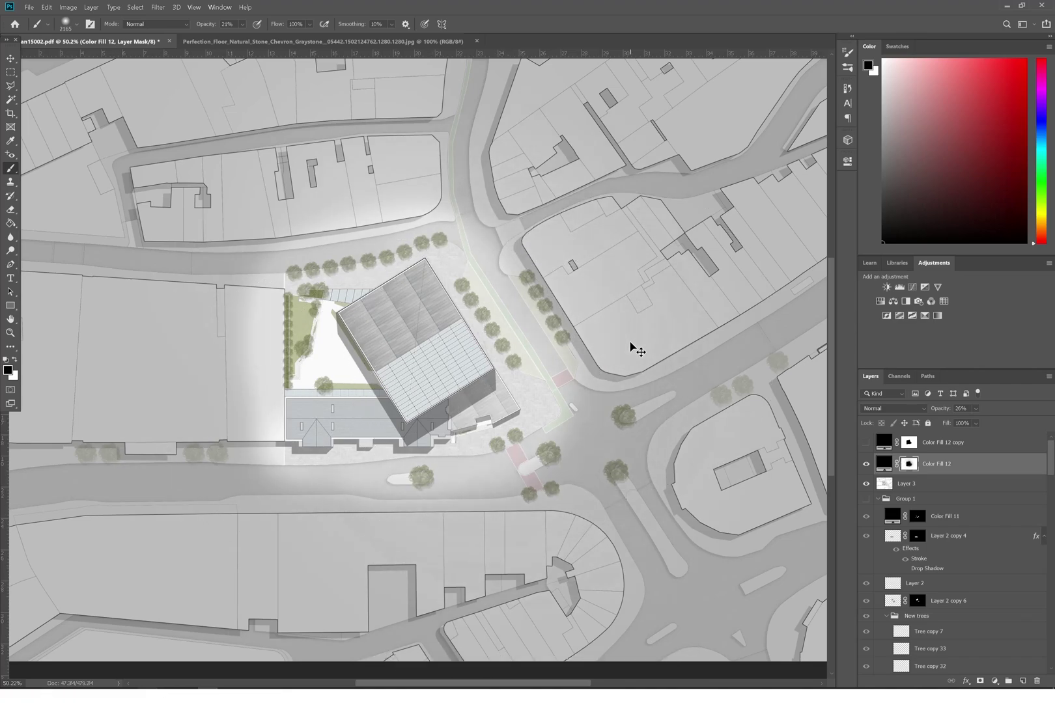
Select the area from the site's western edge eastward towards the roundabout with the Polygonal Lasso
click(11, 88)
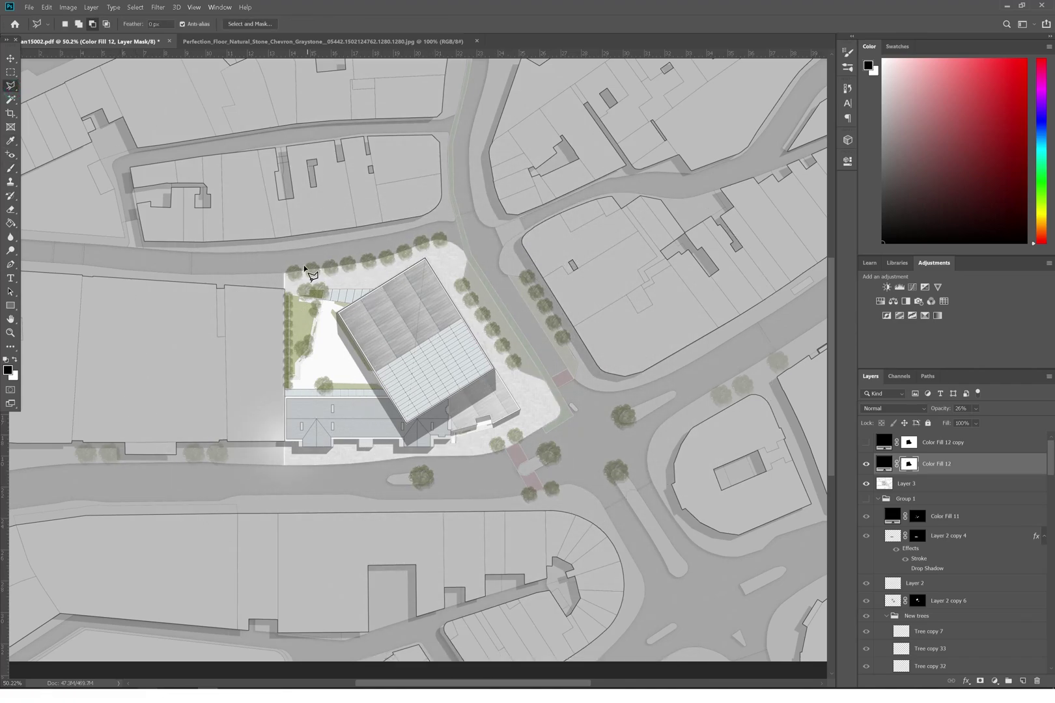
click(285, 230)
click(285, 463)
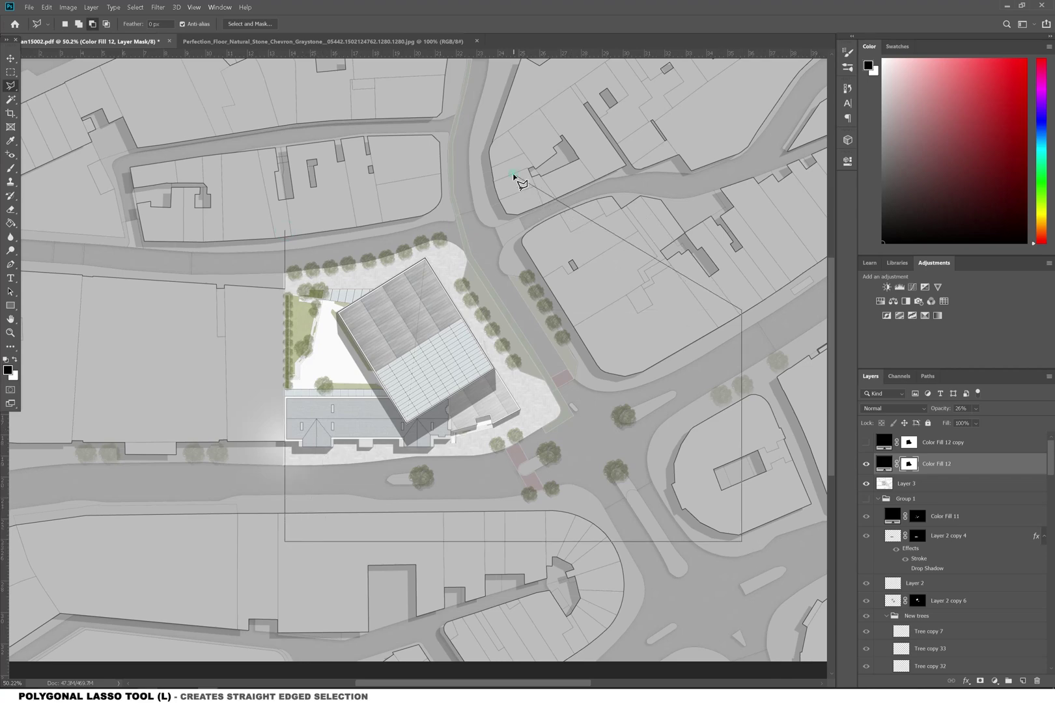
click(339, 172)
Paint a soft glow around the site towards the roundabout with an 1100 px black brush on the fill mask, and deselect
key(b)
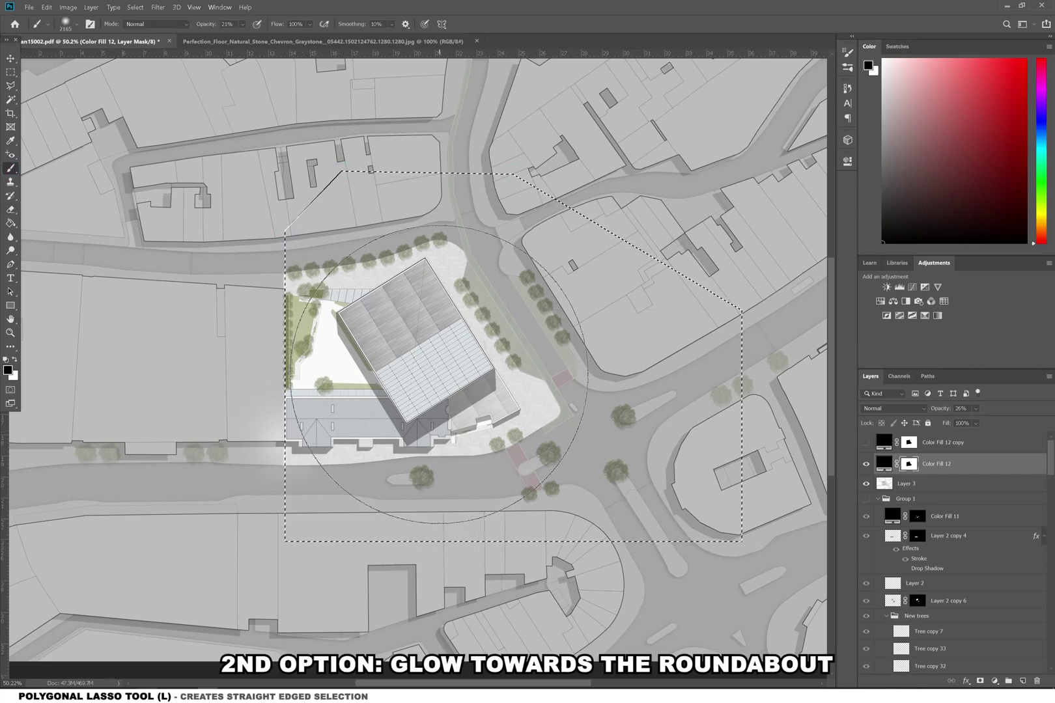
key(bracketleft)
key(bracketleft)
key(bracketleft)
key(bracketleft)
key(bracketleft)
key(bracketleft)
key(bracketleft)
key(bracketleft)
key(bracketleft)
key(bracketleft)
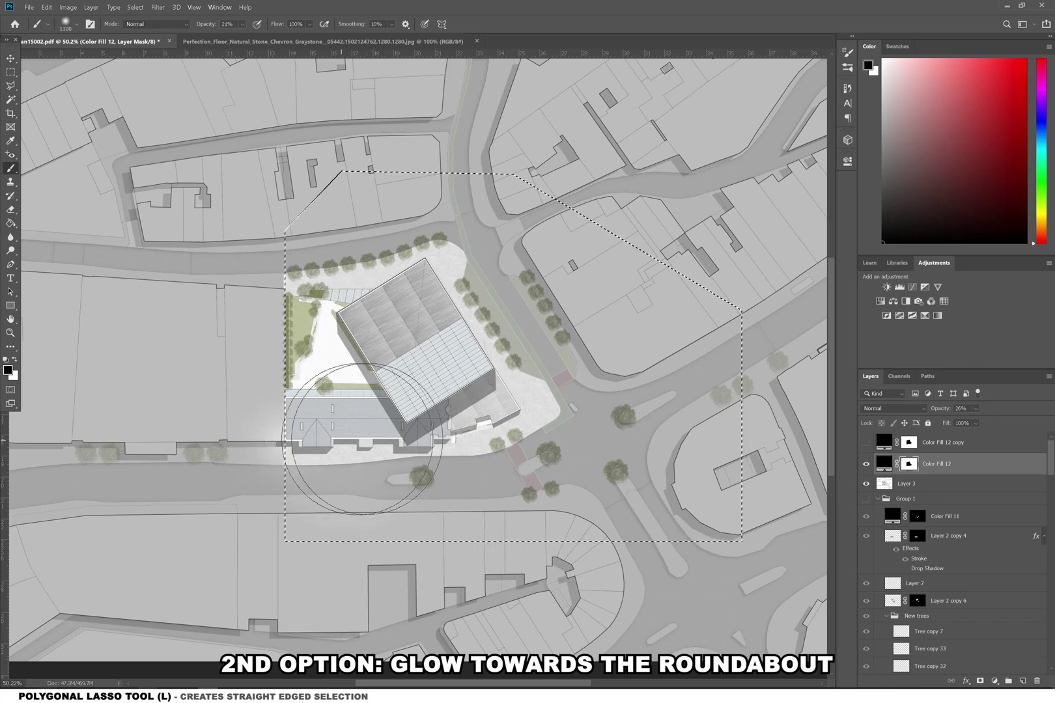
mouse_move(360, 437)
mouse_down()
mouse_move(524, 415)
mouse_move(566, 429)
mouse_move(488, 377)
mouse_move(498, 343)
mouse_move(575, 392)
mouse_move(574, 361)
mouse_move(519, 256)
mouse_up()
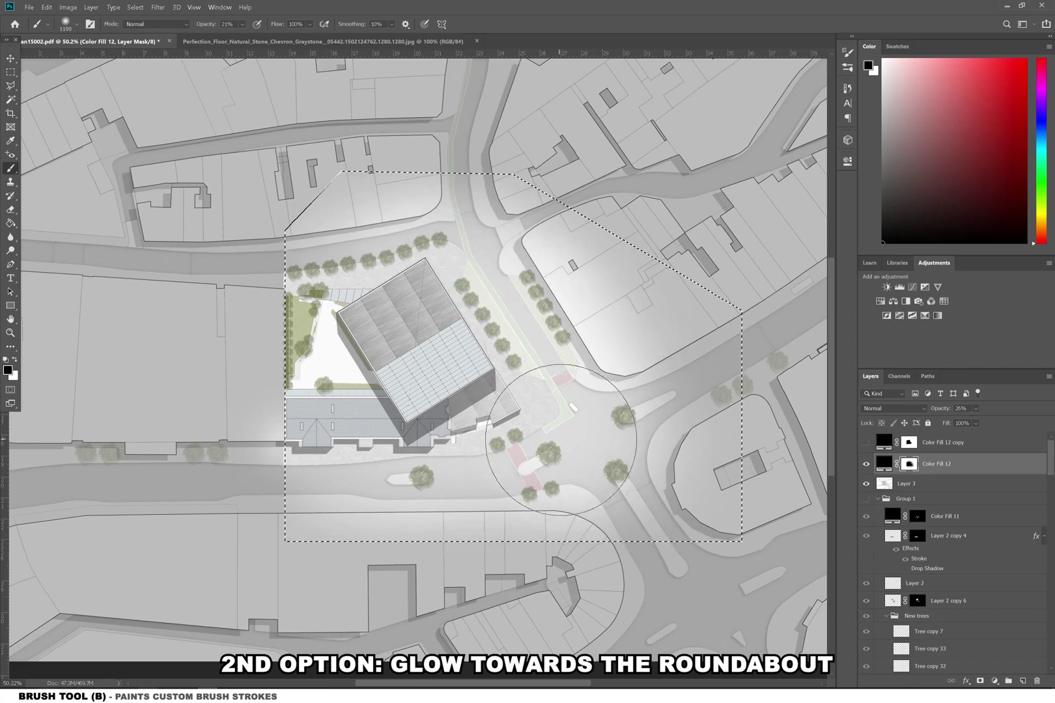
key(ctrl+d)
Switch the mask brush to white, with a size of 291 px and 91% opacity
alt+scroll(637, 443, down, 2)
key(x)
right_click(494, 463)
click(586, 491)
key(Return)
right_click(432, 466)
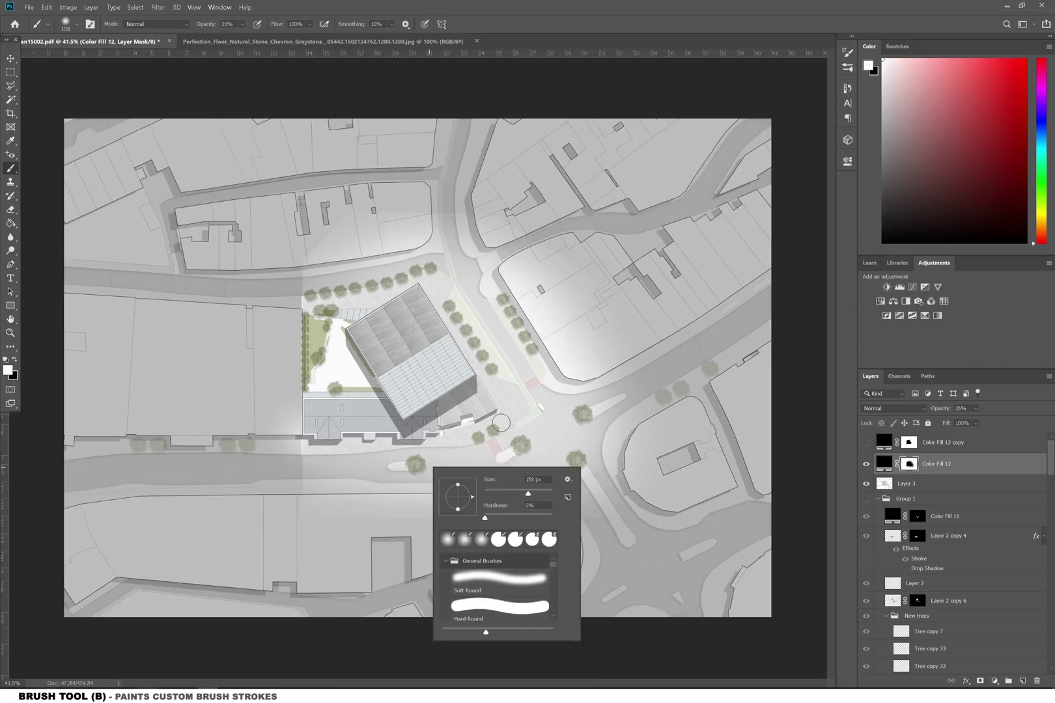
click(531, 495)
key(Return)
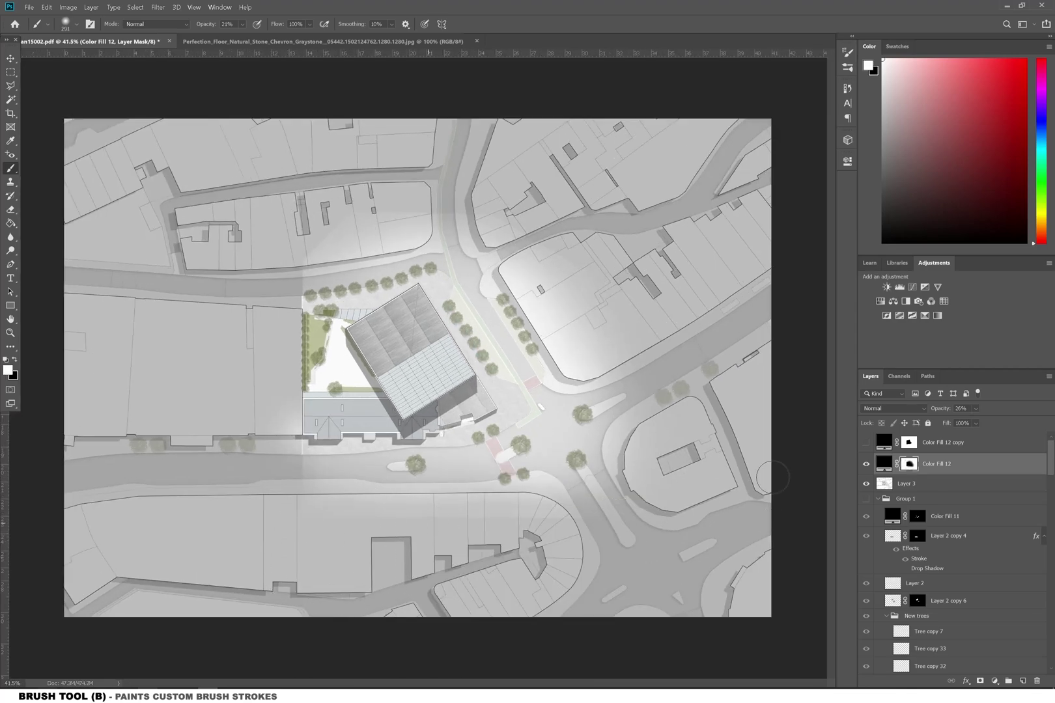
key(9)
key(1)
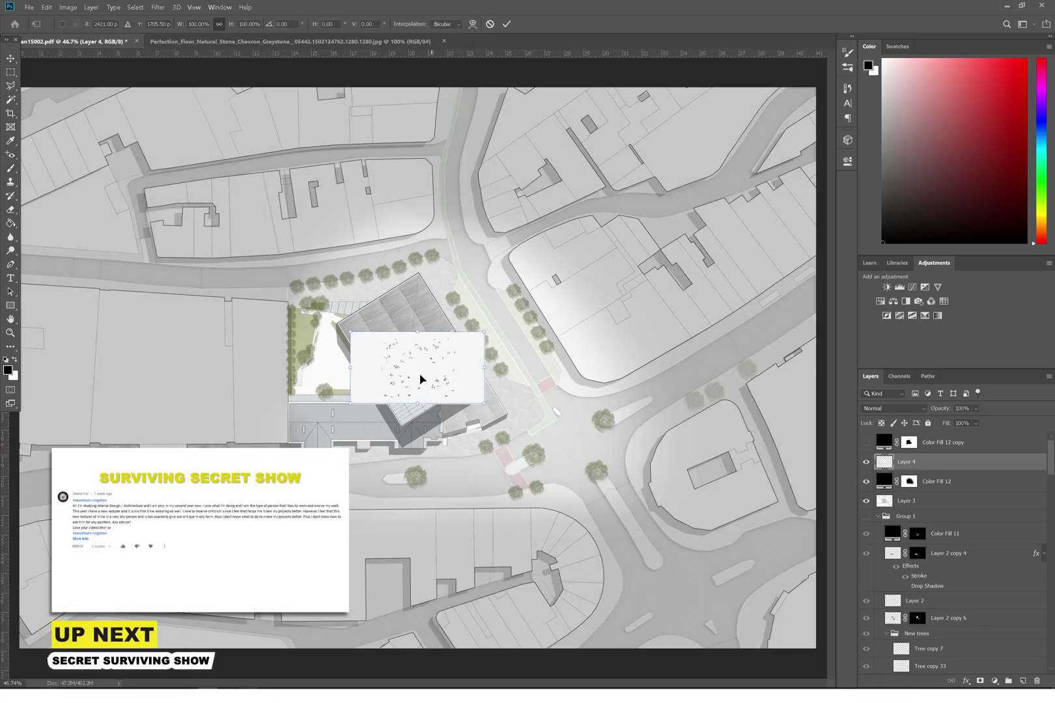
Place the pasted people image over the courtyard and set its layer's blend mode to Multiply
drag(419, 377, 380, 364)
drag(431, 312, 402, 328)
key(Return)
click(892, 409)
click(873, 450)
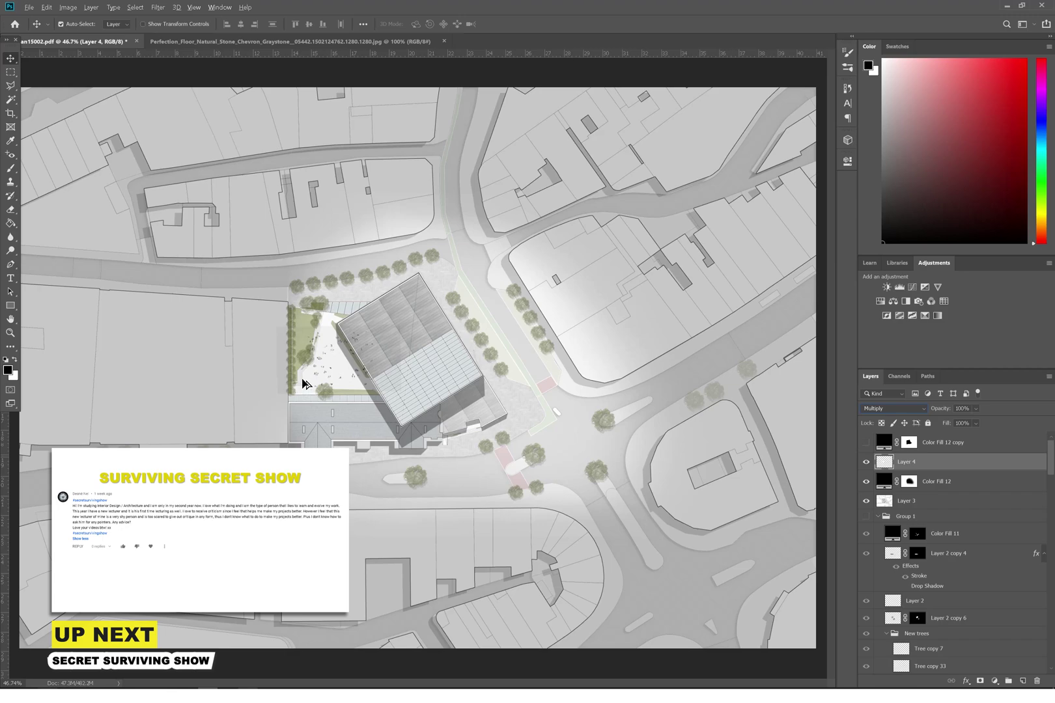
click(302, 380)
Lower the white Blend If limit for This Layer on the people layer and activate the Eraser
scroll(274, 351, up, 6)
double_click(963, 462)
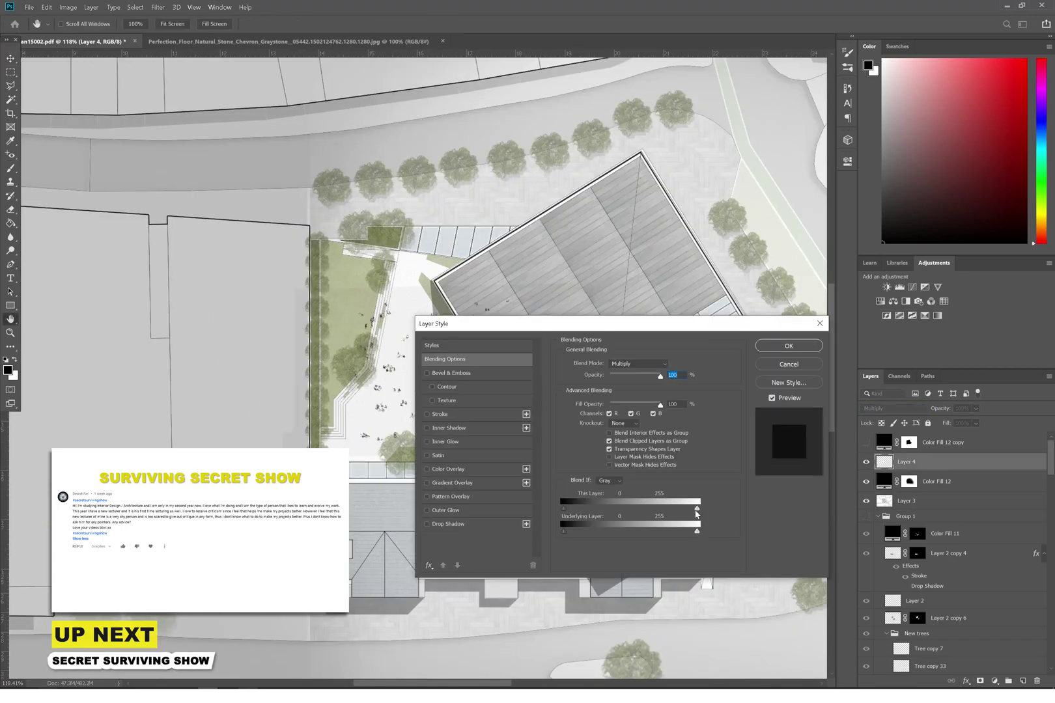
drag(695, 512, 681, 511)
click(789, 346)
key(e)
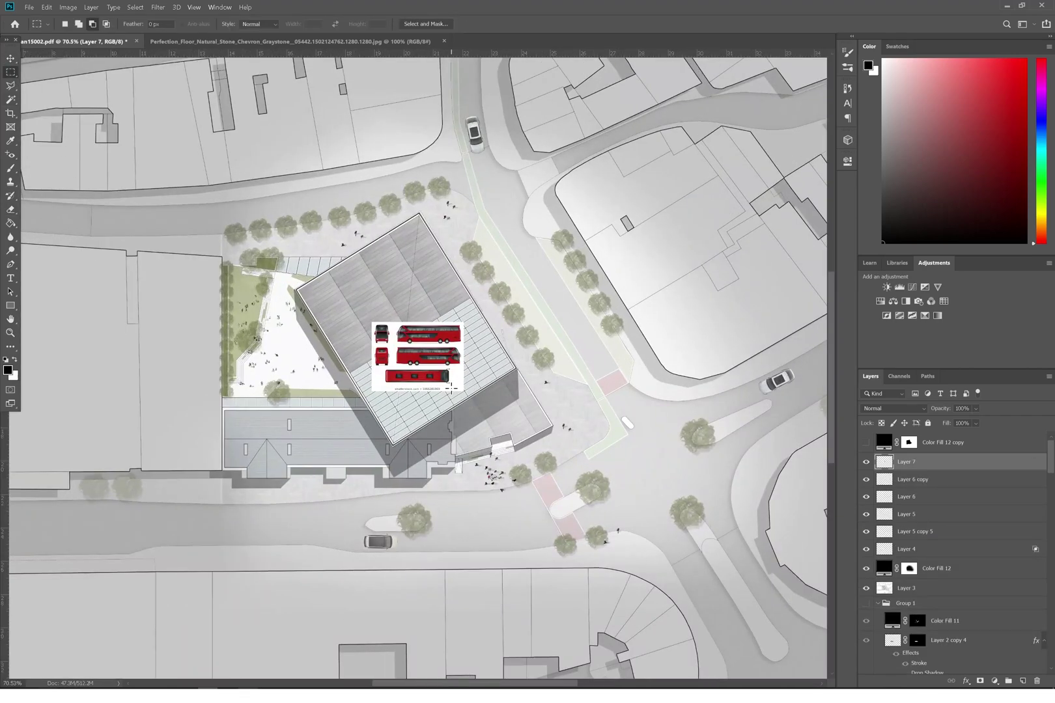
Isolate the top-view red bus by deleting the rest of its pasted image, and move it onto the road south of the site
scroll(375, 306, up, 5)
drag(456, 385, 293, 338)
key(Delete)
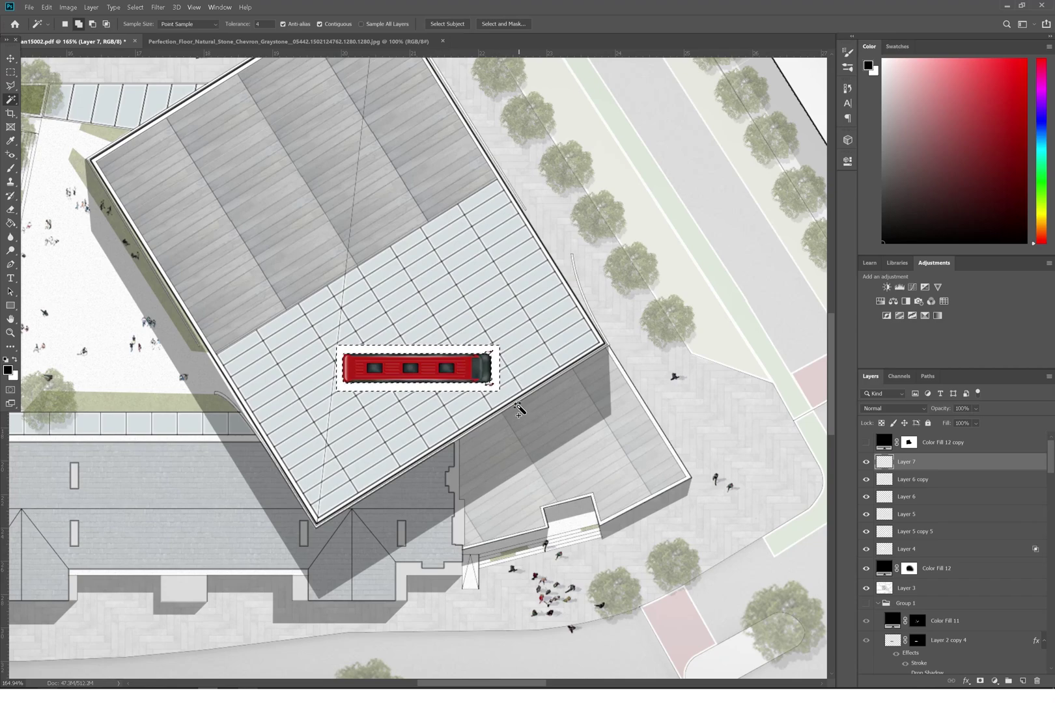
scroll(521, 404, down, 3)
key(v)
drag(500, 237, 304, 577)
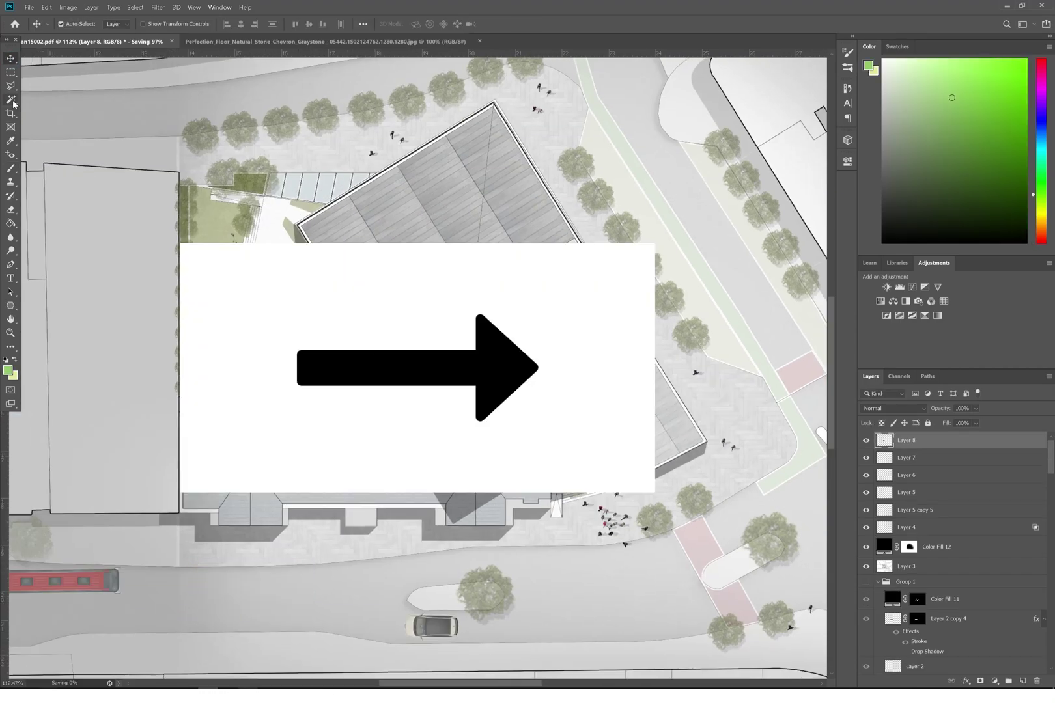
Remove the white background around the black arrow on Layer 8 with the Magic Wand
click(11, 100)
click(376, 313)
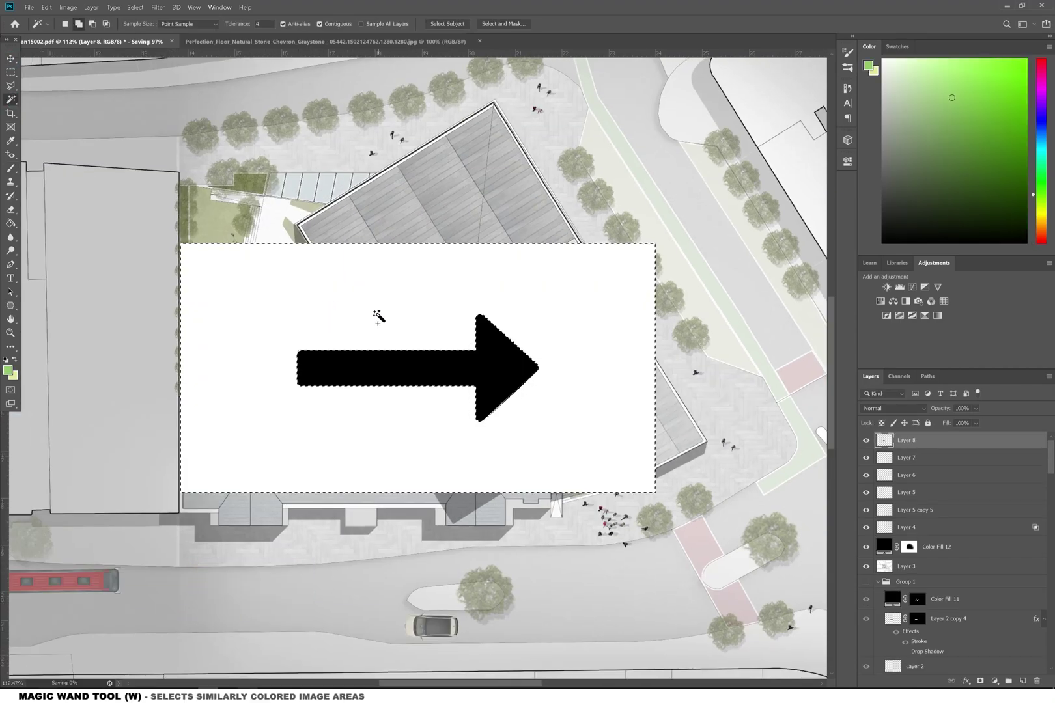
key(Delete)
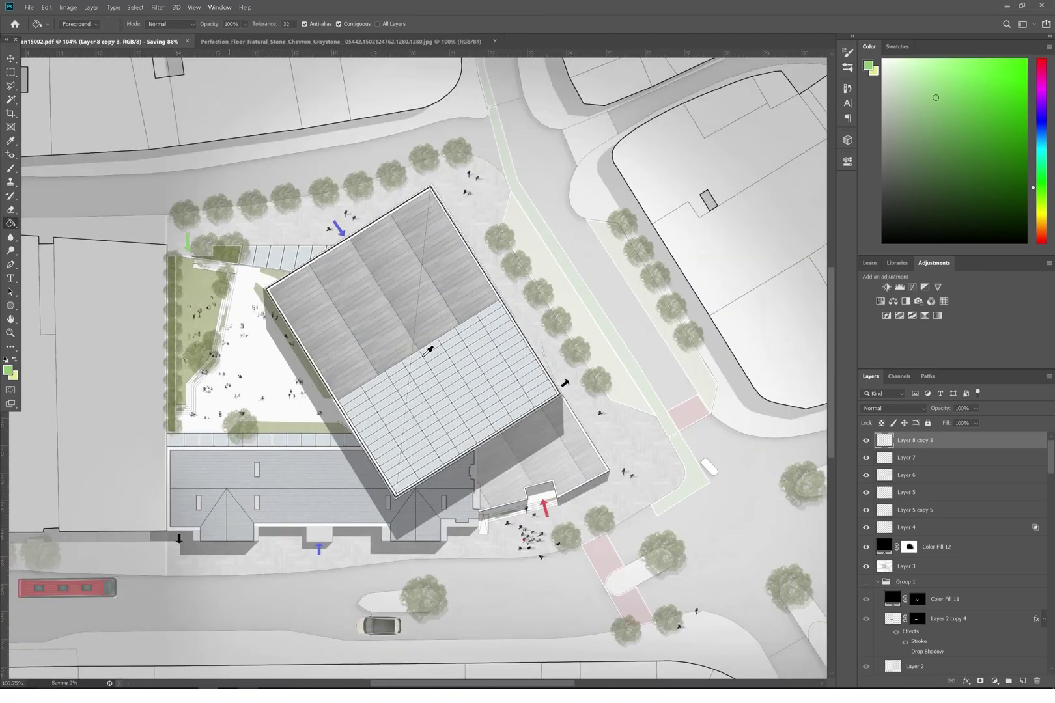
Select several thin diagonal reflection strips across the glass roof with the Polygonal Lasso, adding each to the selection
key(l)
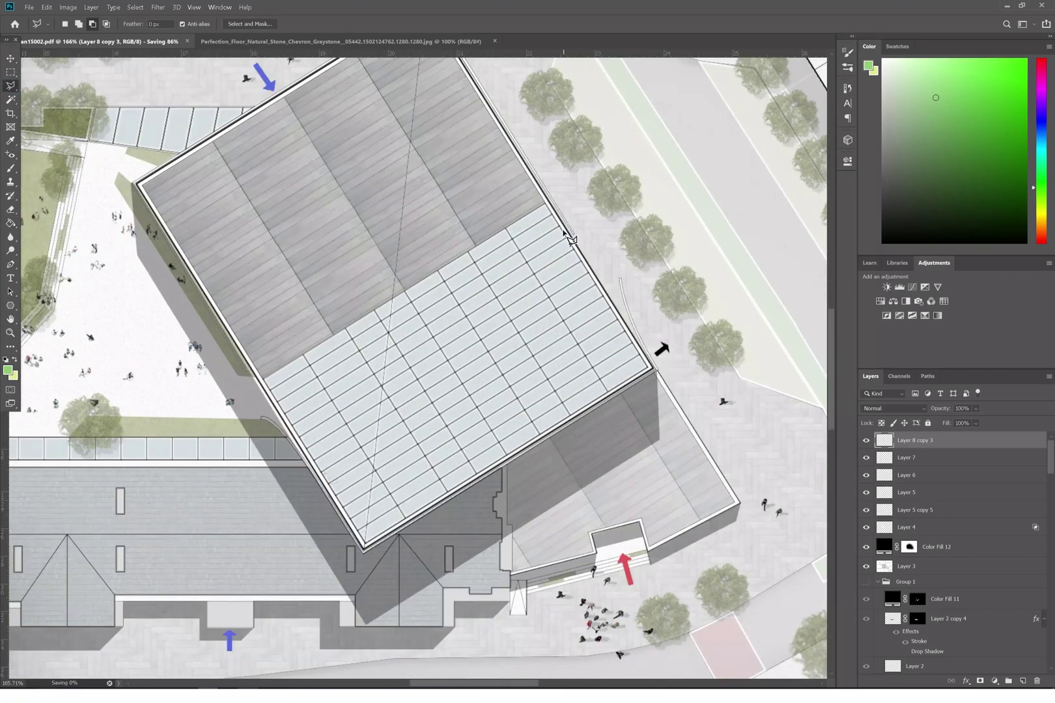
click(563, 231)
click(310, 456)
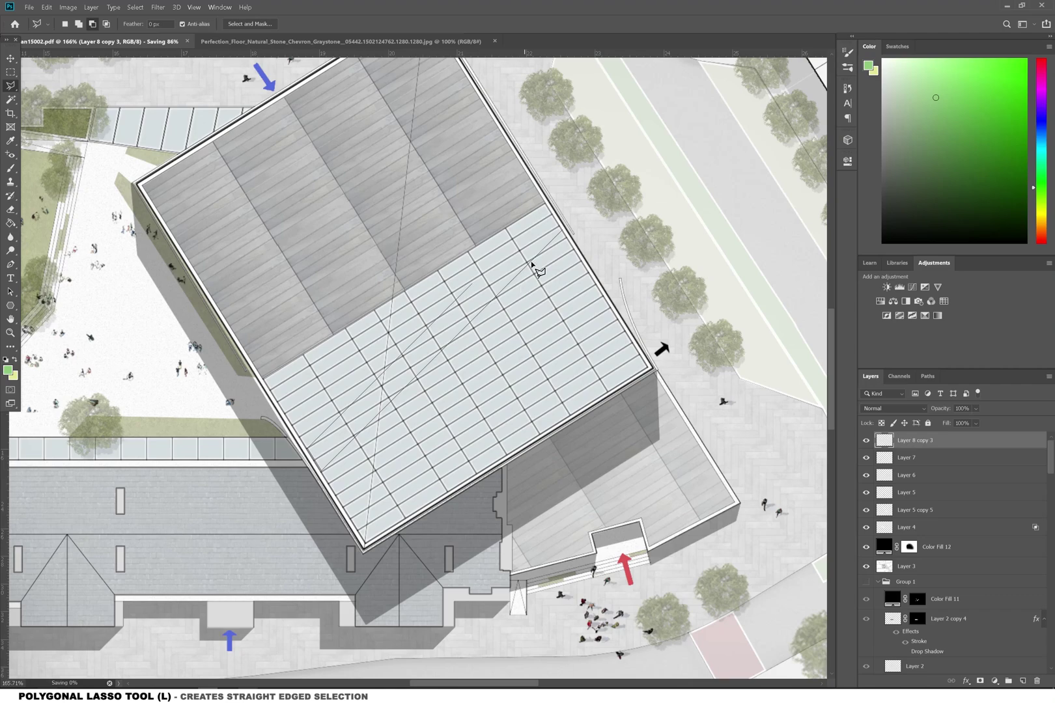
click(550, 209)
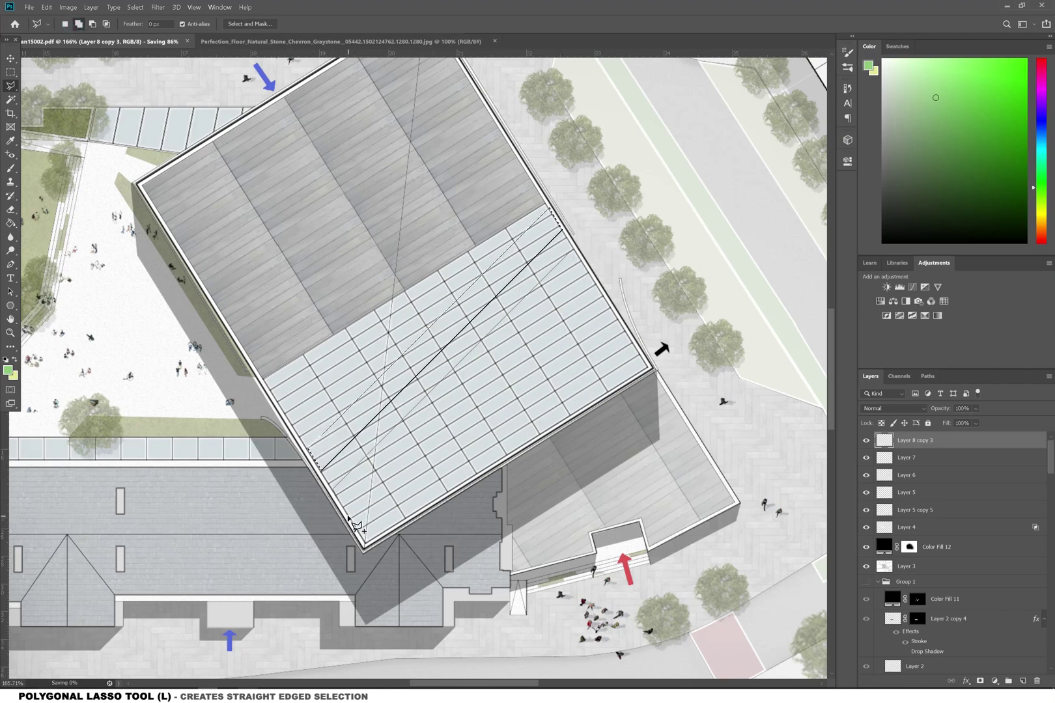
scroll(345, 511, up, 2)
click(343, 509)
click(662, 189)
click(671, 203)
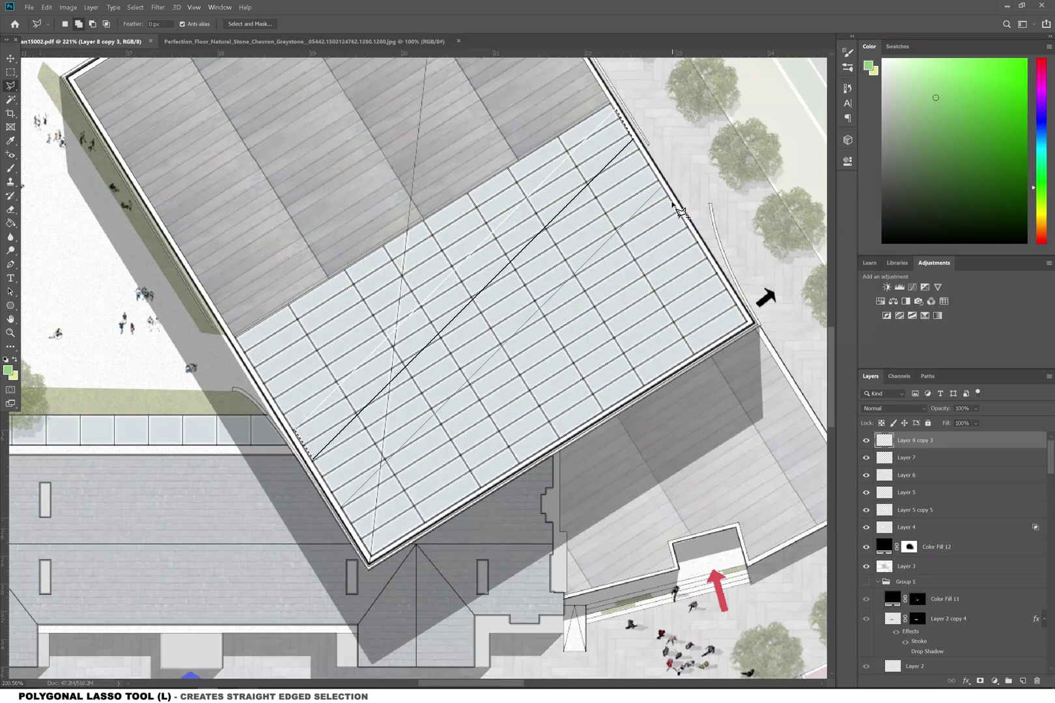
click(350, 524)
click(342, 510)
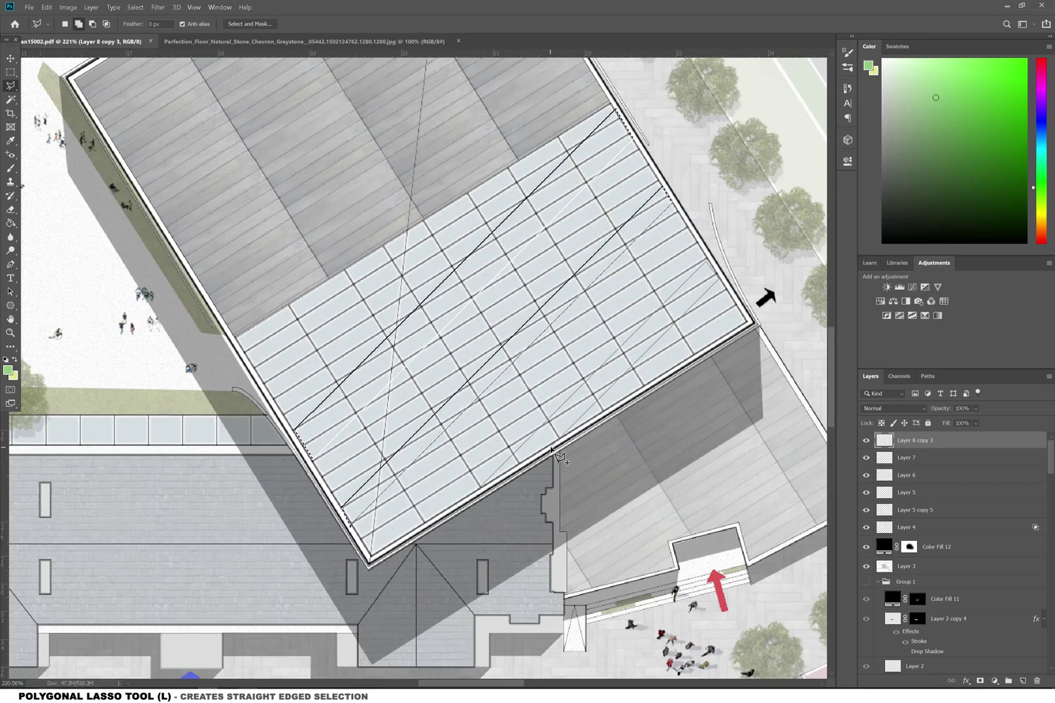
scroll(638, 350, down, 3)
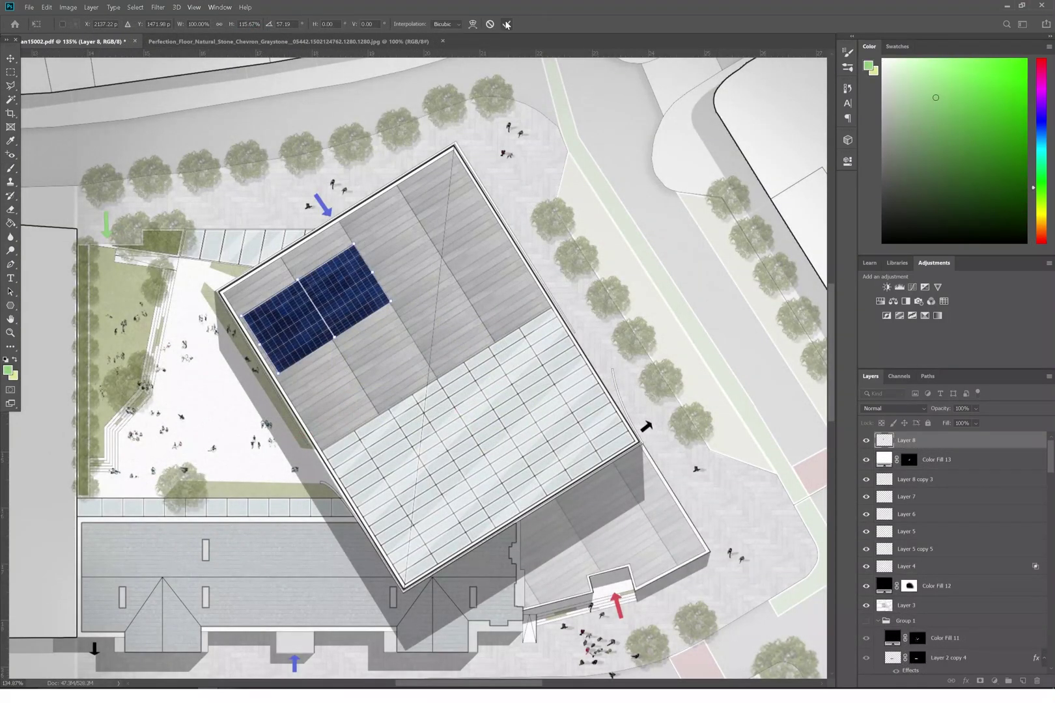
Position the solar panels in the roof's western corner and place a duplicate directly beside them on the timber roof
drag(334, 318, 330, 304)
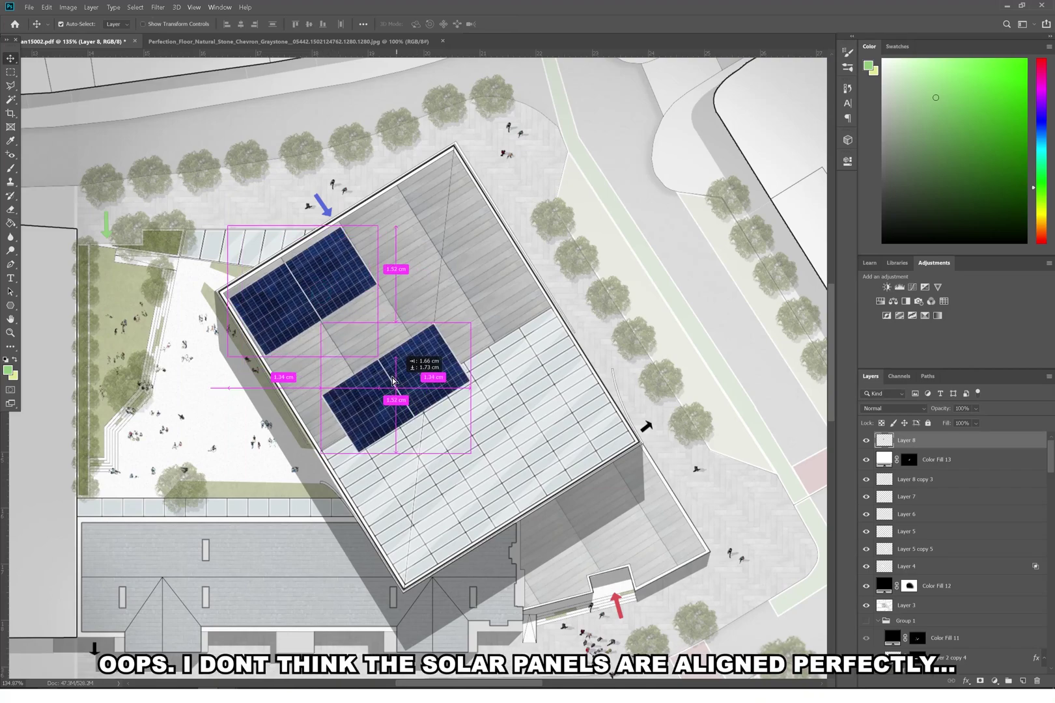
drag(400, 381, 364, 368)
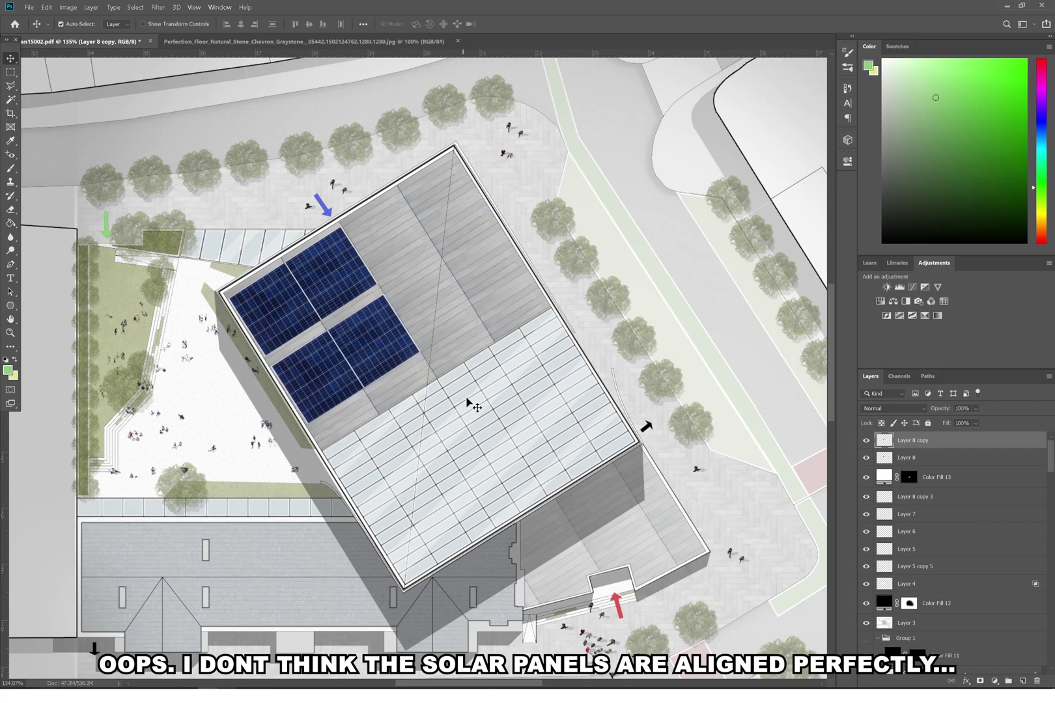
Merge the two solar panel layers and reduce the merged layer's opacity to 67%
shift+click(999, 463)
right_click(1000, 463)
click(933, 326)
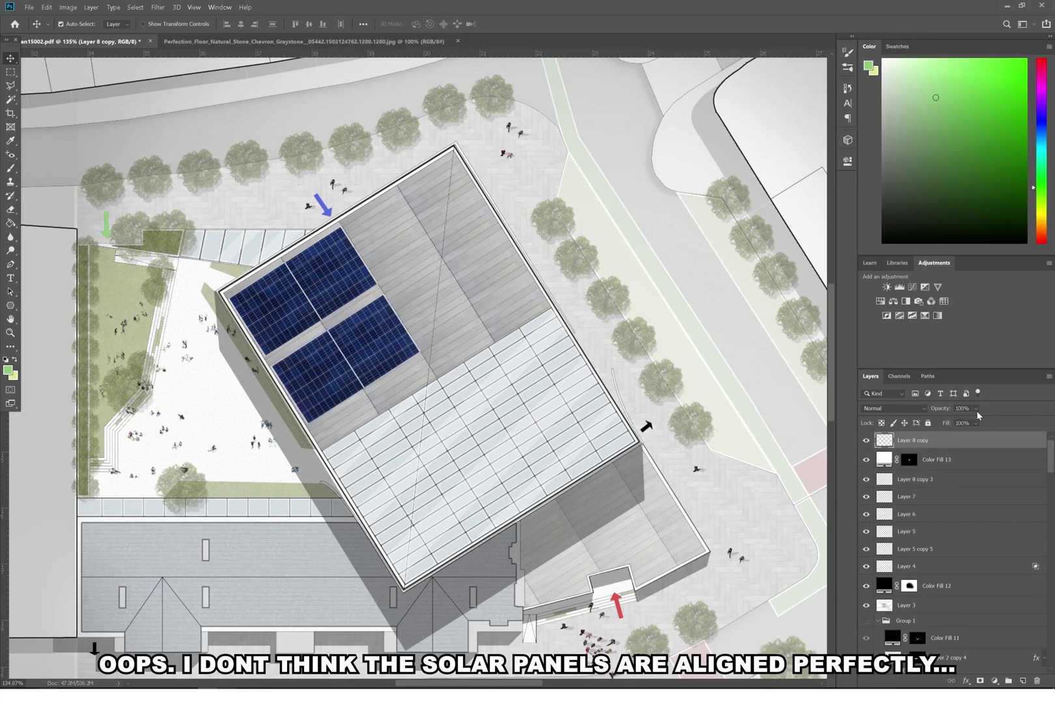
click(974, 408)
scroll(424, 290, down, 4)
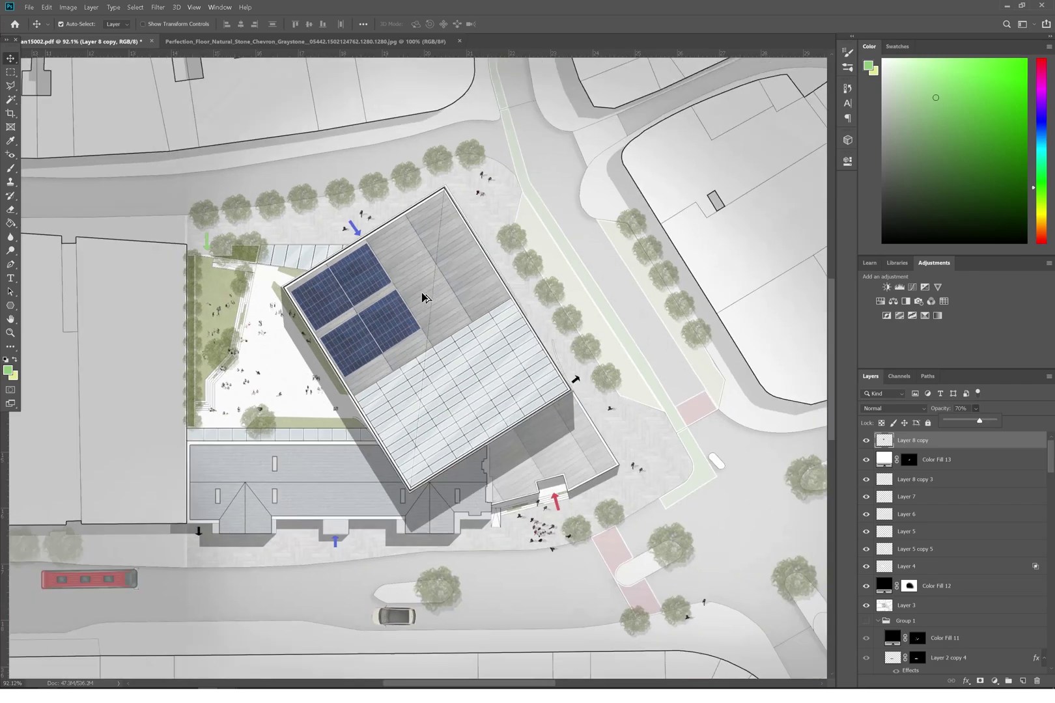
scroll(461, 304, up, 1)
drag(979, 421, 971, 420)
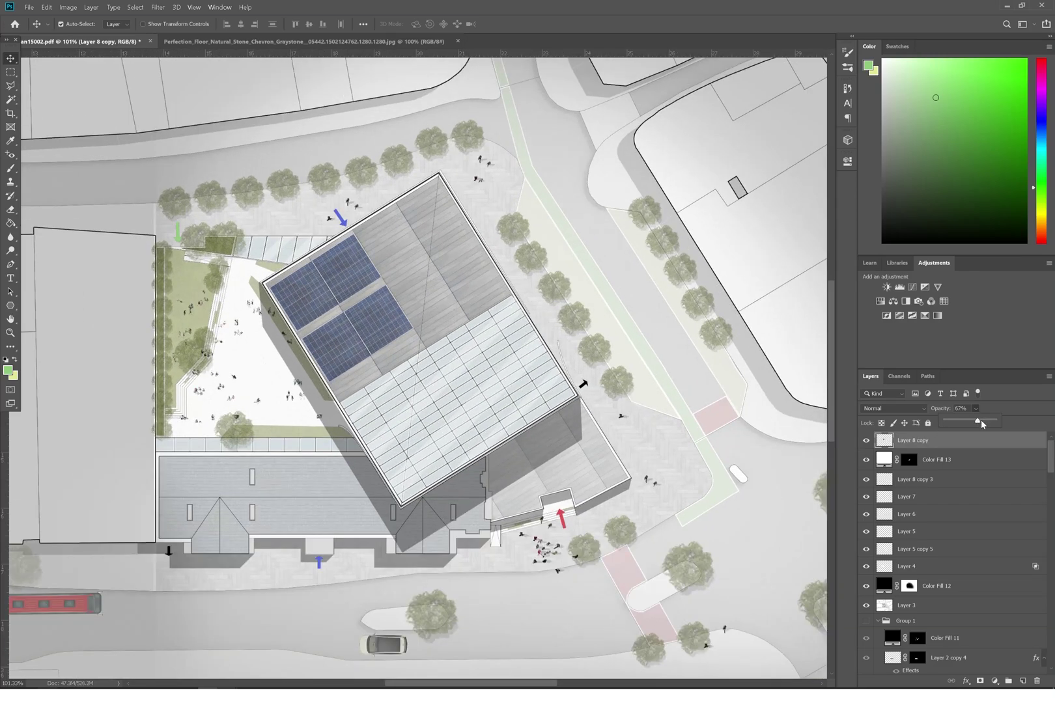